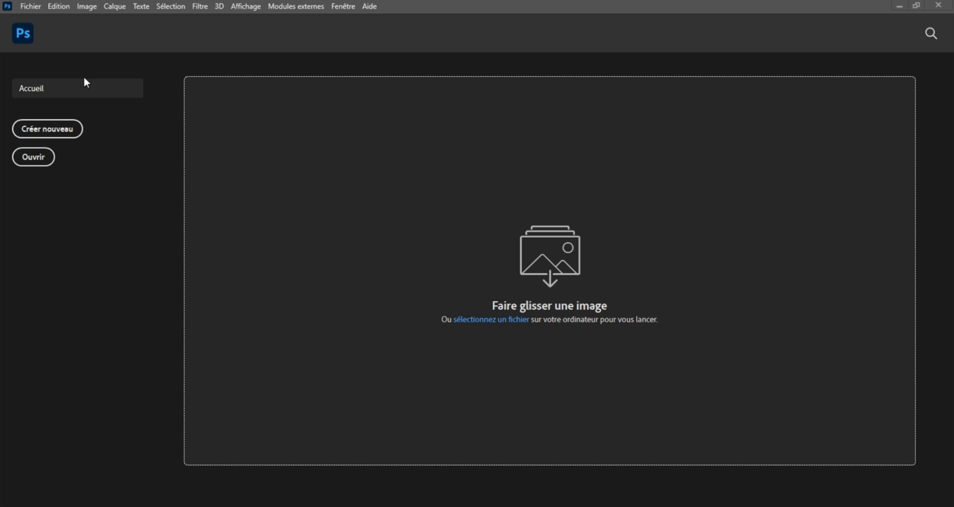
Start a new document and name it BONNE ANNEE 2025.
left_click(31, 9)
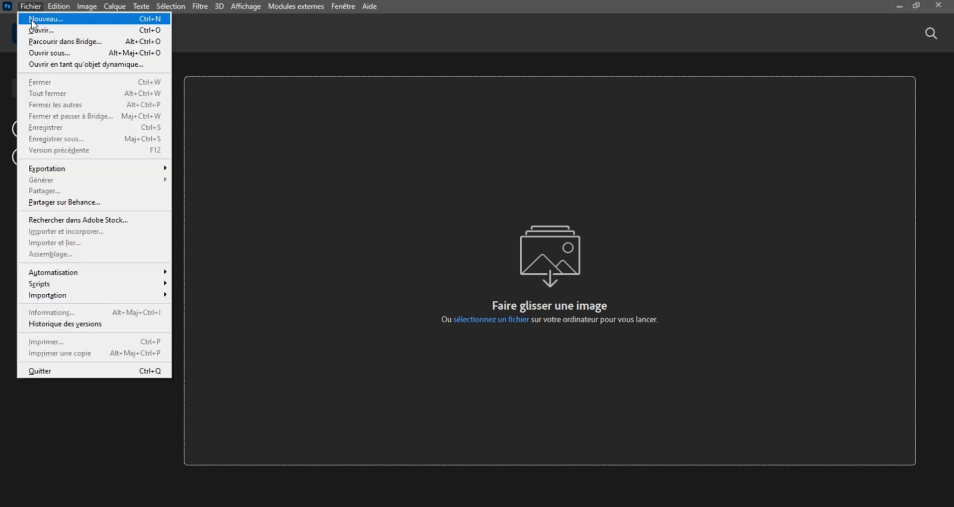
left_click(115, 23)
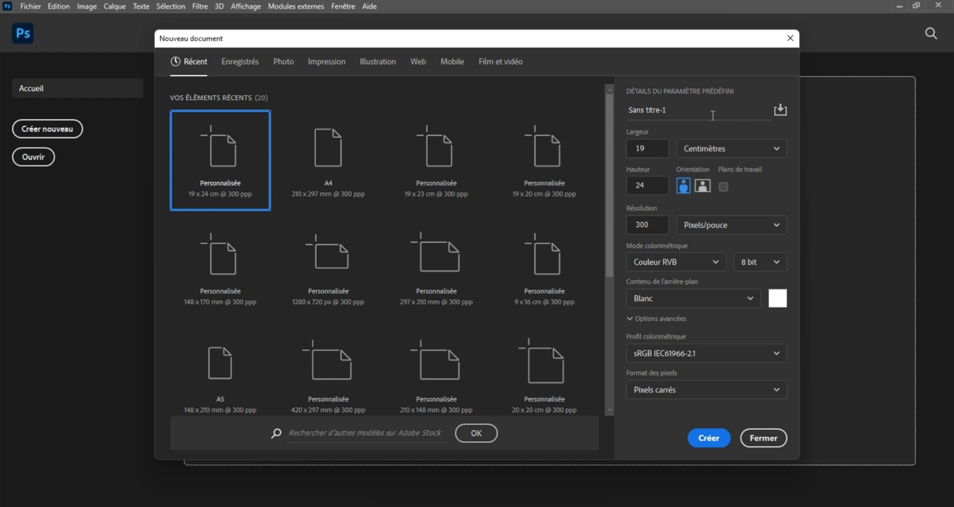
left_click_drag(695, 112, 612, 112)
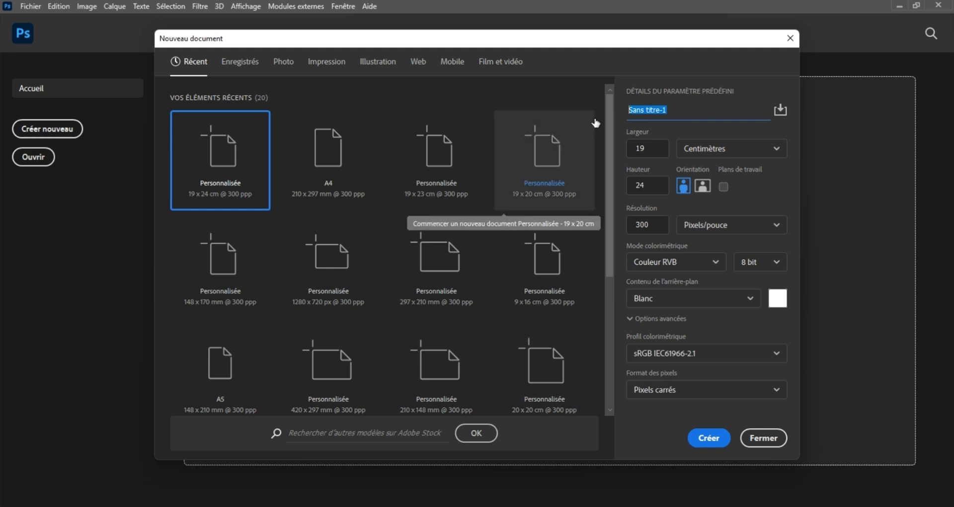
type("BONNE ANNEE 205")
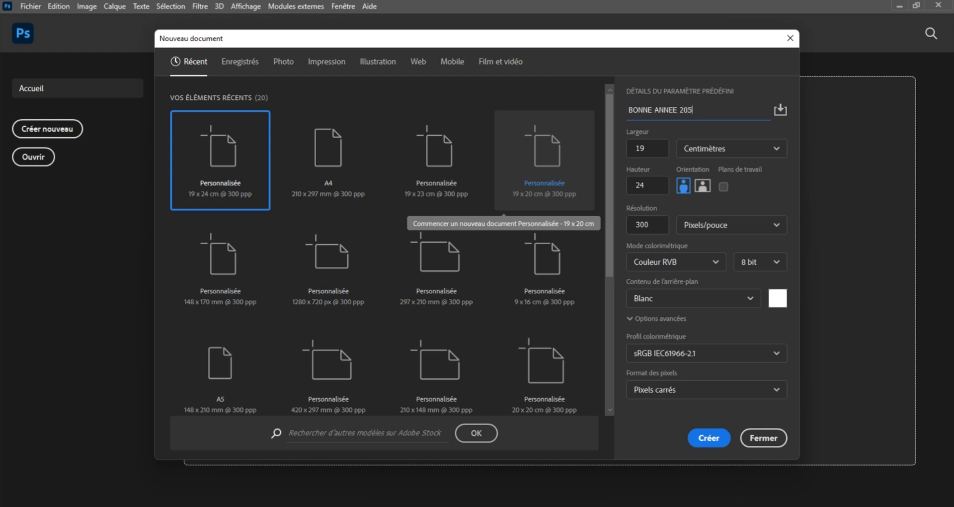
key("BackSpace")
type("25")
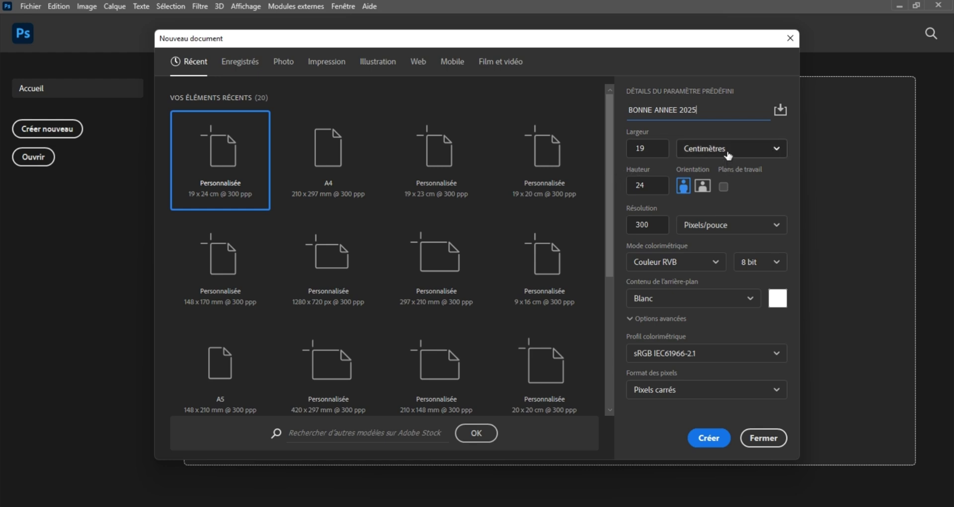
left_click(749, 149)
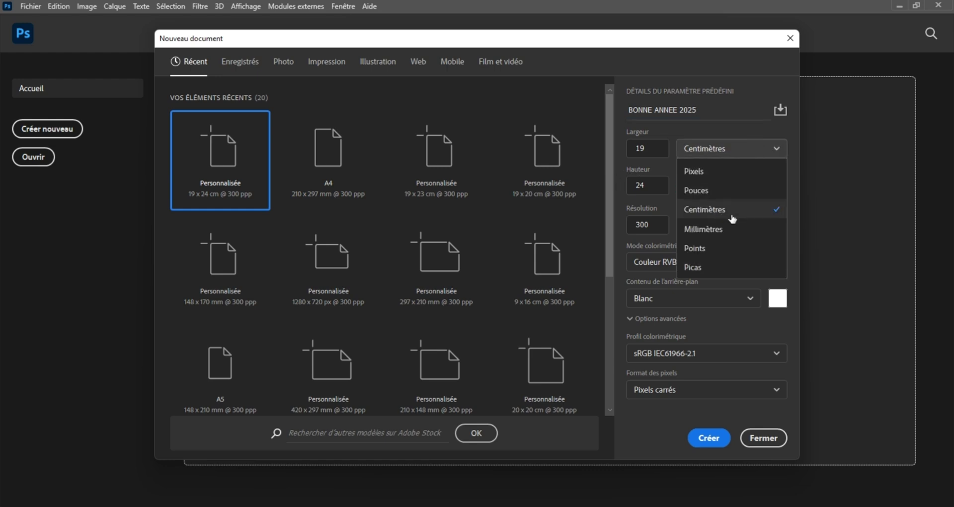
left_click(710, 230)
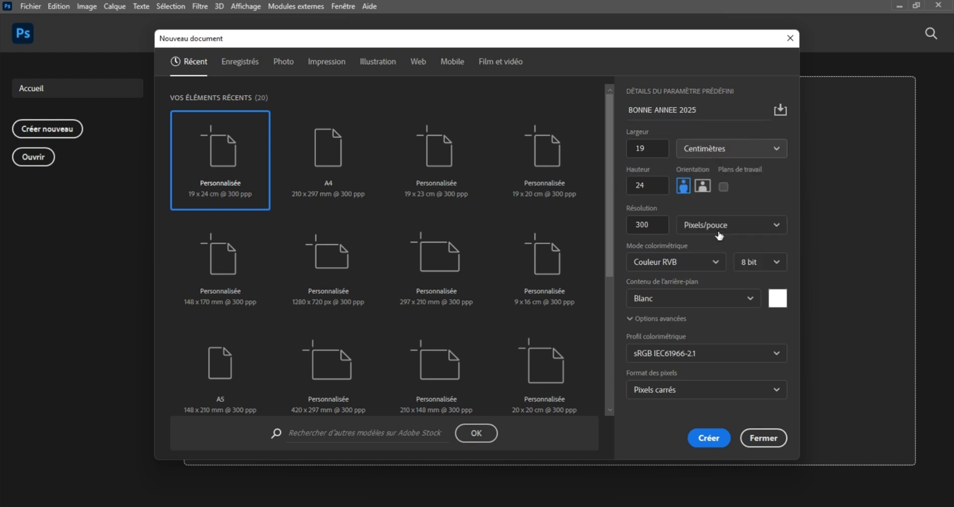
left_click(737, 152)
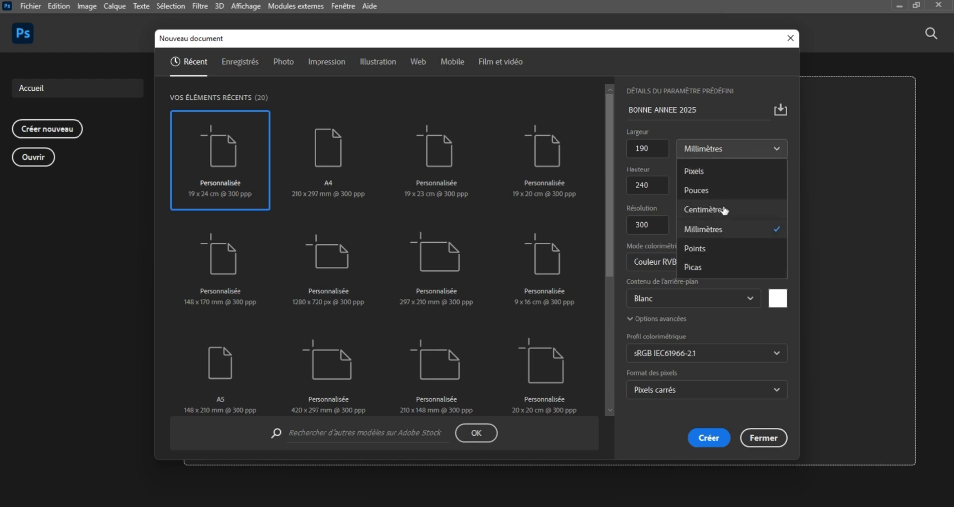
left_click(724, 211)
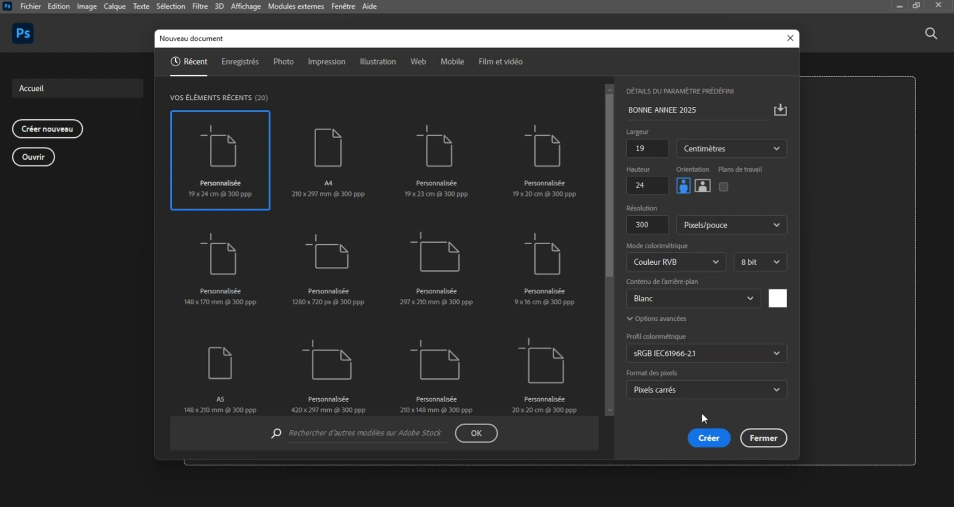
Create the document at 19 × 24 cm, portrait, 300 pixels/inch, in RGB colour with a white background.
left_click(707, 439)
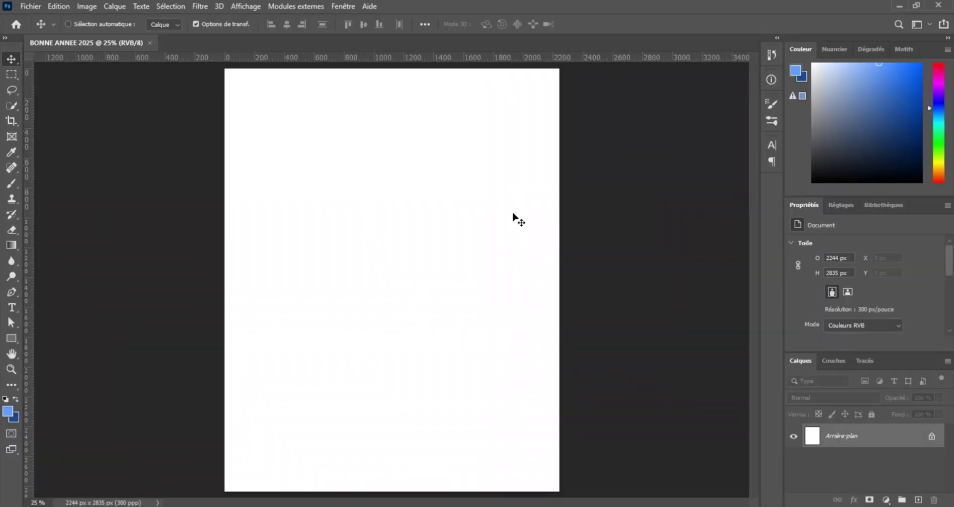
key("ctrl+minus")
key("ctrl+plus")
Add a vertical guide at 0,5 cm, using centimetres as the position unit.
left_click(245, 7)
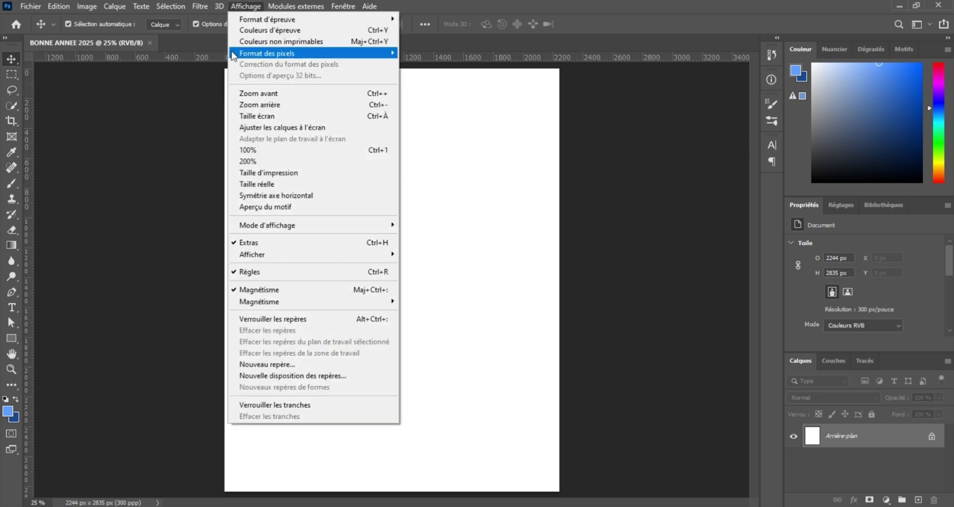
left_click(276, 368)
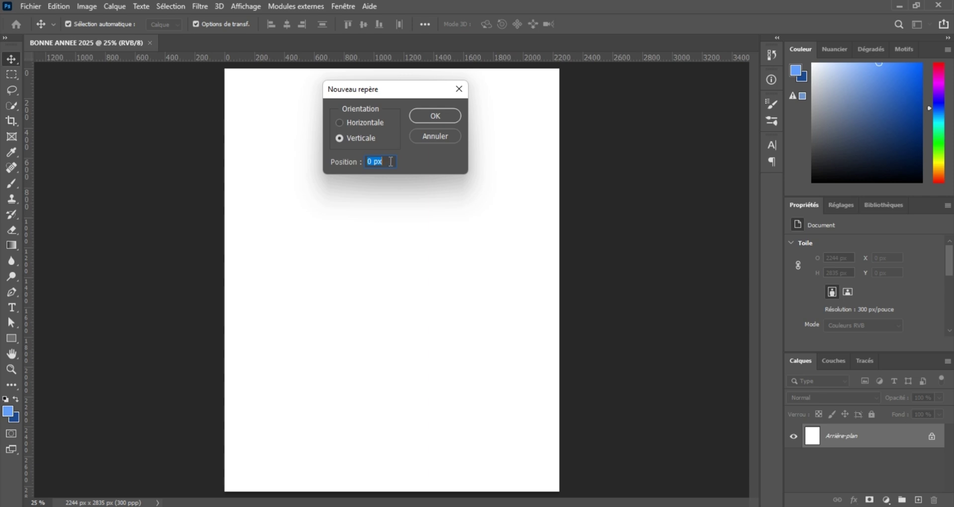
right_click(391, 162)
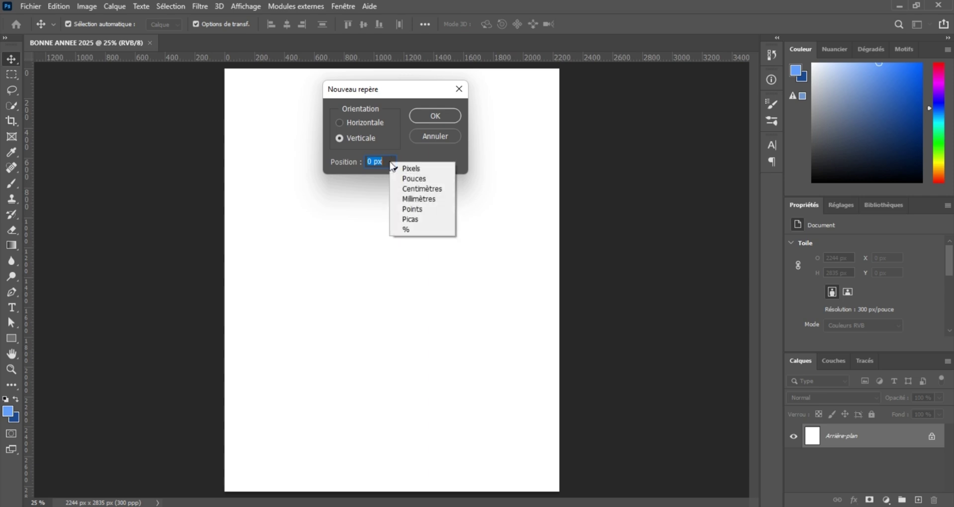
left_click(404, 190)
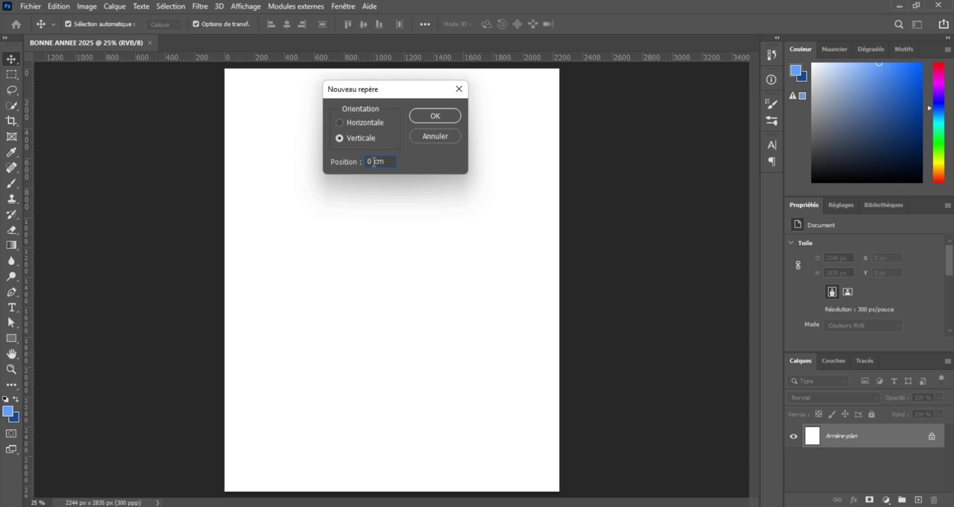
left_click_drag(373, 162, 348, 158)
type("0,5")
left_click(435, 117)
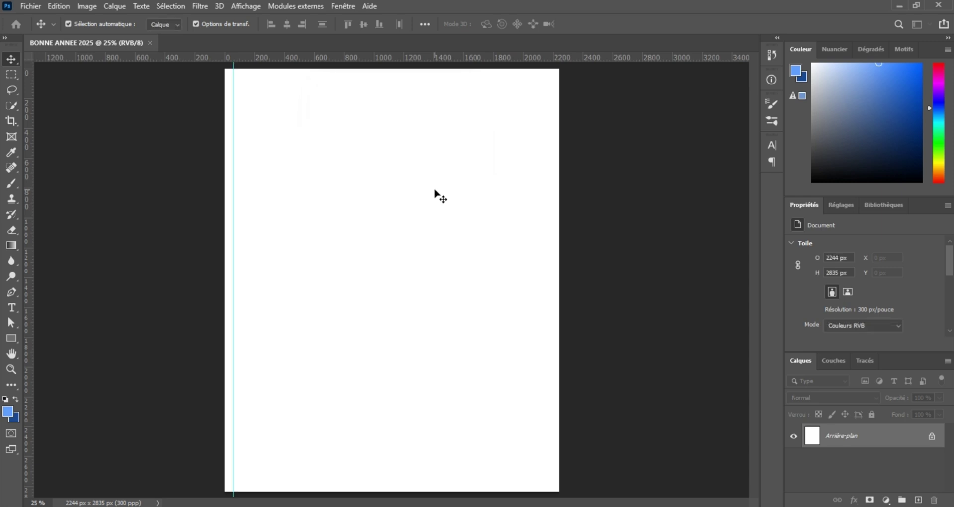
Add a horizontal guide at 0,5 cm, using centimetres as the position unit.
key("ctrl+plus")
key("ctrl+plus")
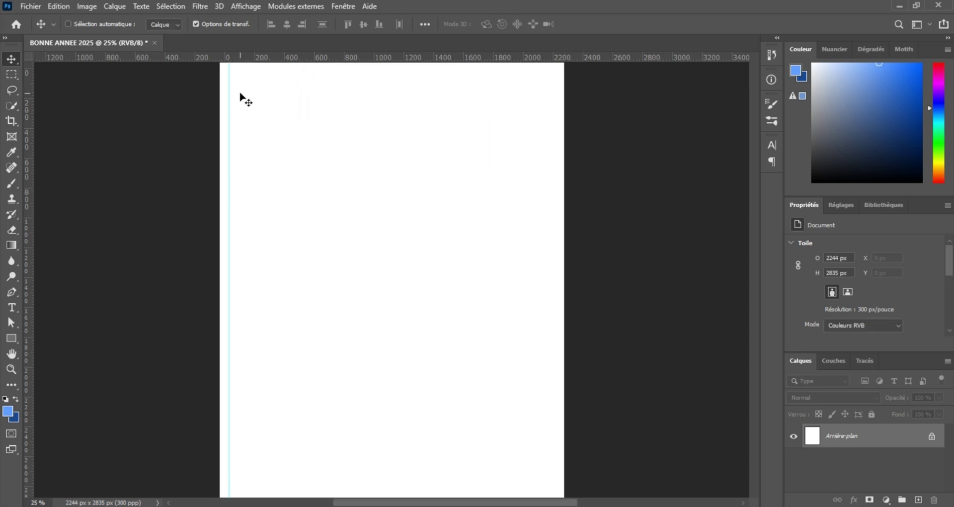
left_click_drag(145, 217, 239, 146)
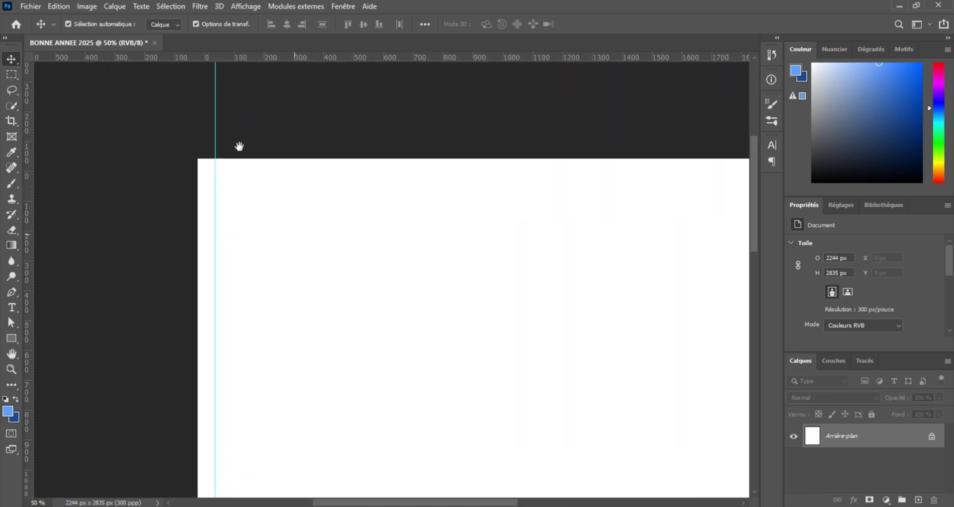
left_click(241, 8)
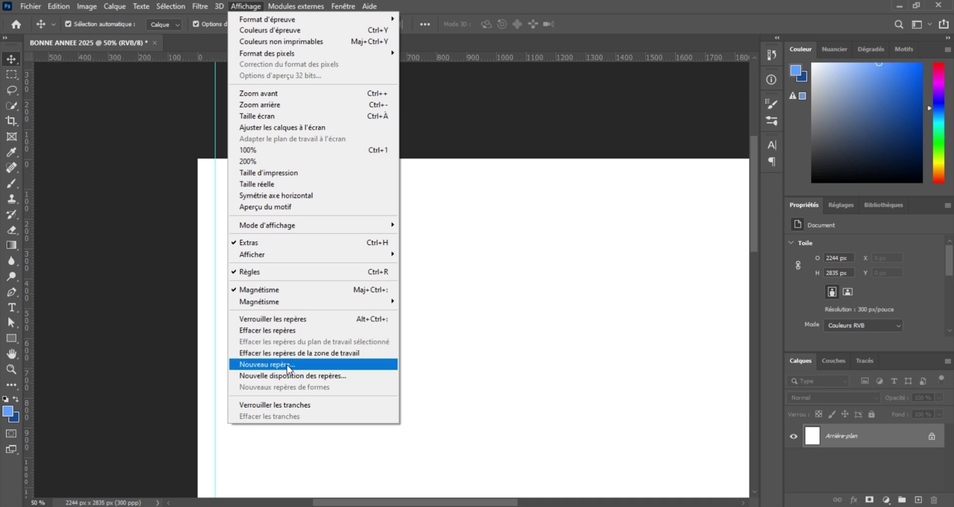
left_click(288, 365)
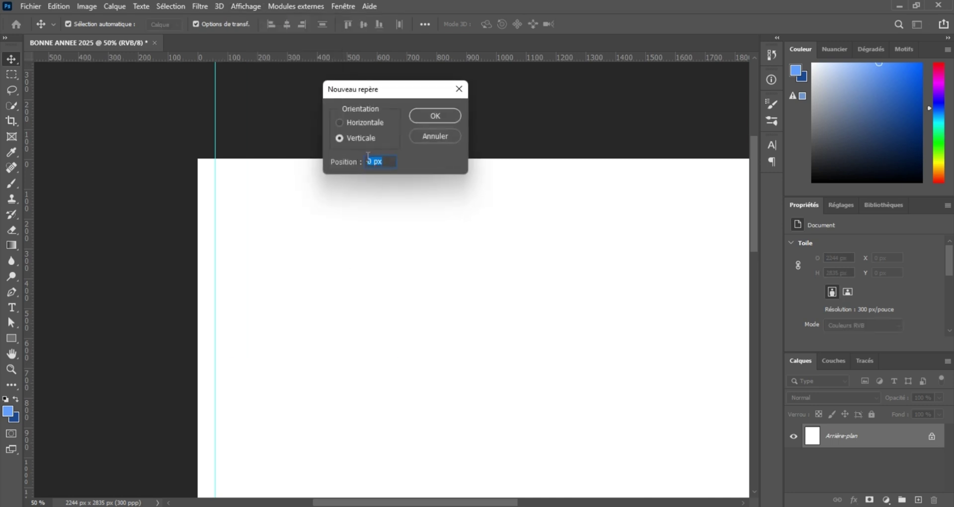
right_click(379, 163)
left_click(400, 186)
left_click(340, 122)
key("Tab")
type("0,5")
key("Return")
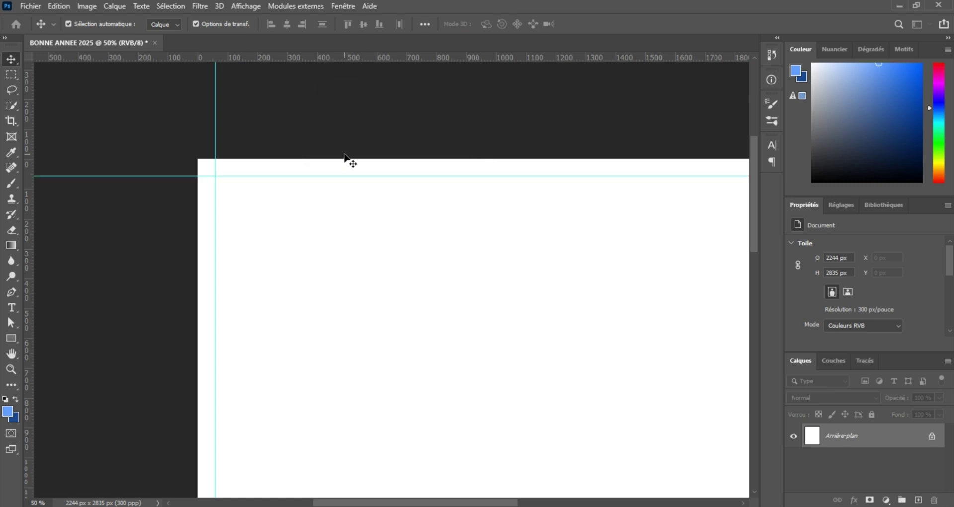
Draw a small rectangle, about 66 × 60 px, filling the margin corner between the canvas's top-left corner and the guides.
key("ctrl+minus")
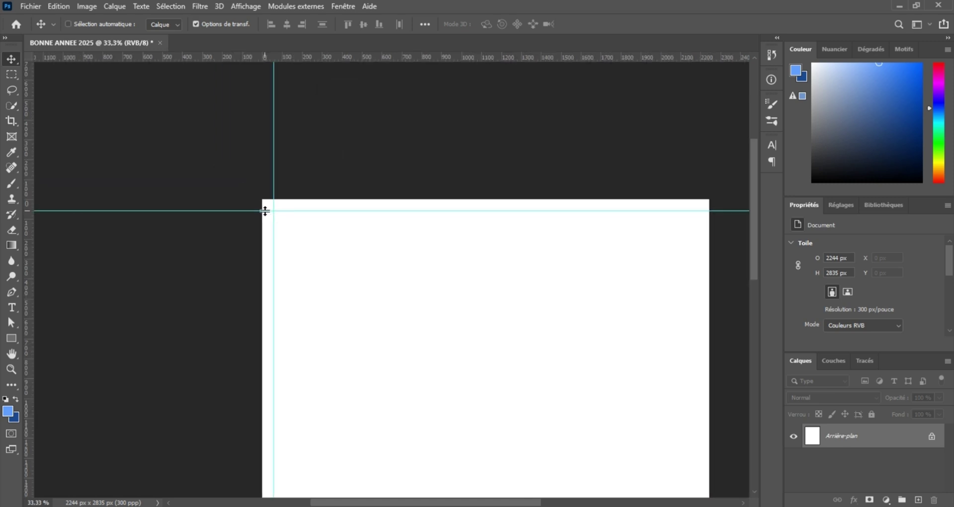
left_click_drag(336, 225, 235, 141)
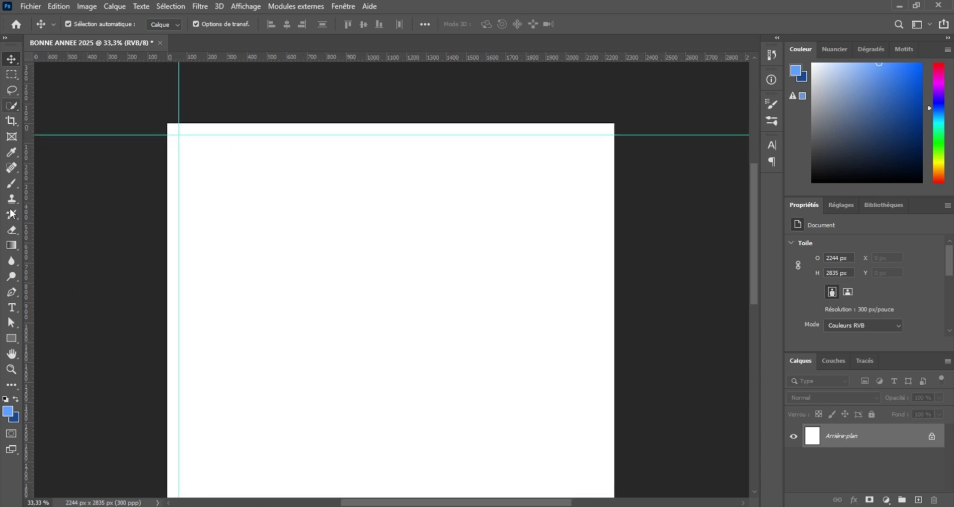
left_click(10, 342)
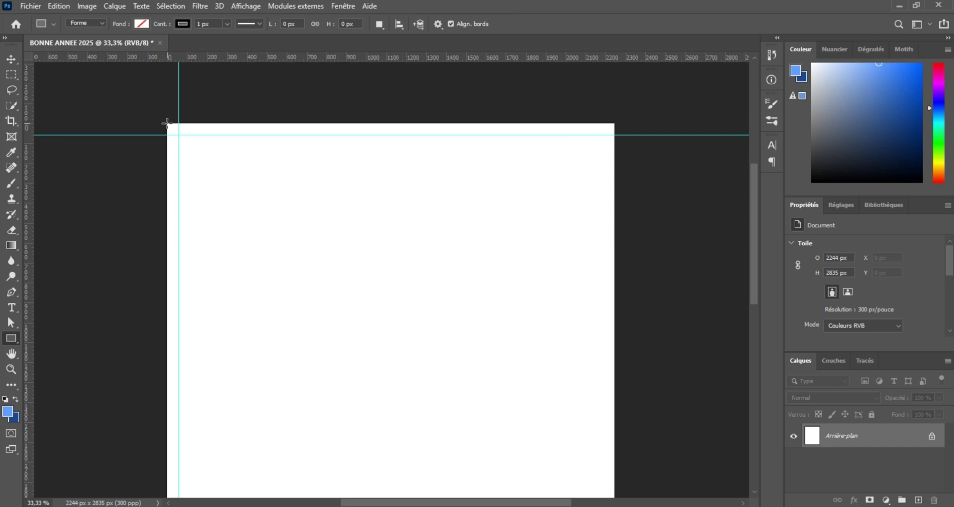
left_click_drag(166, 123, 177, 133)
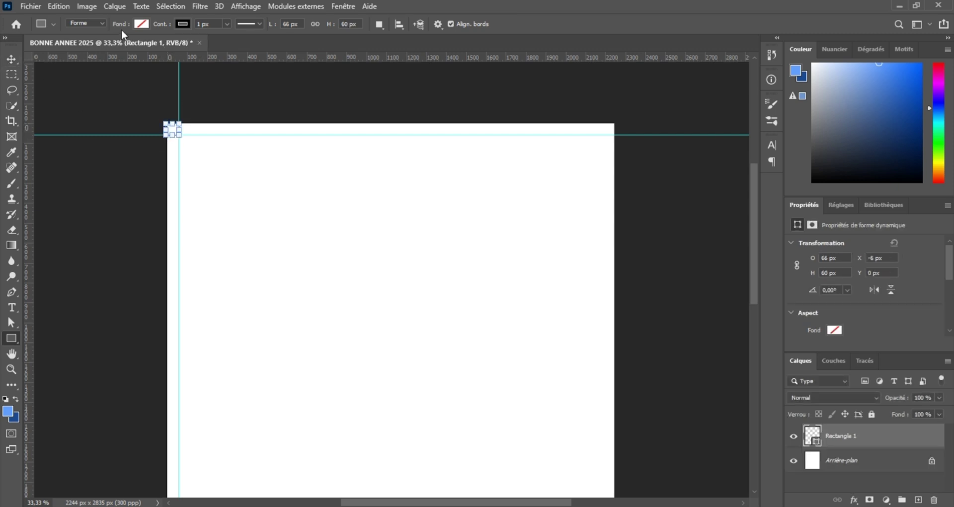
Align the small rectangle to the canvas's right edge and place a vertical guide along the rectangle's left side.
left_click(11, 59)
left_click(426, 24)
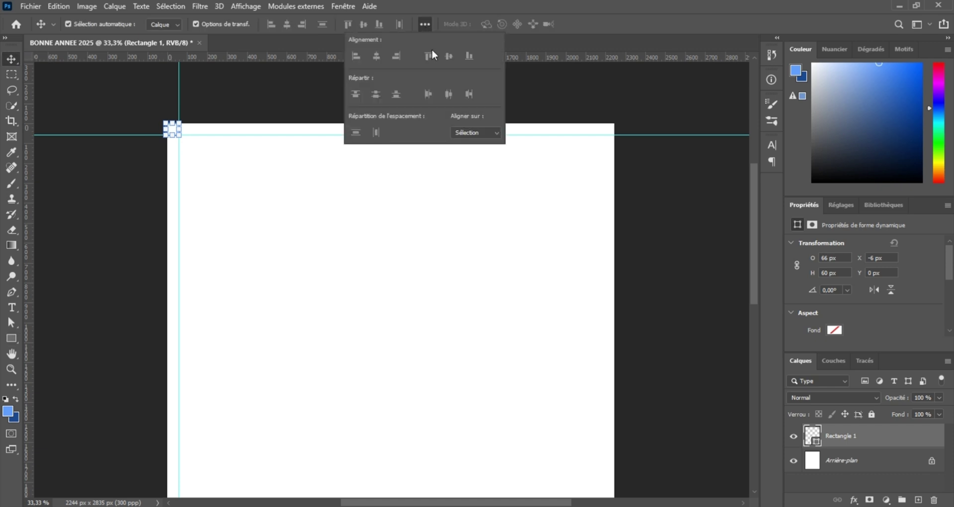
left_click(467, 133)
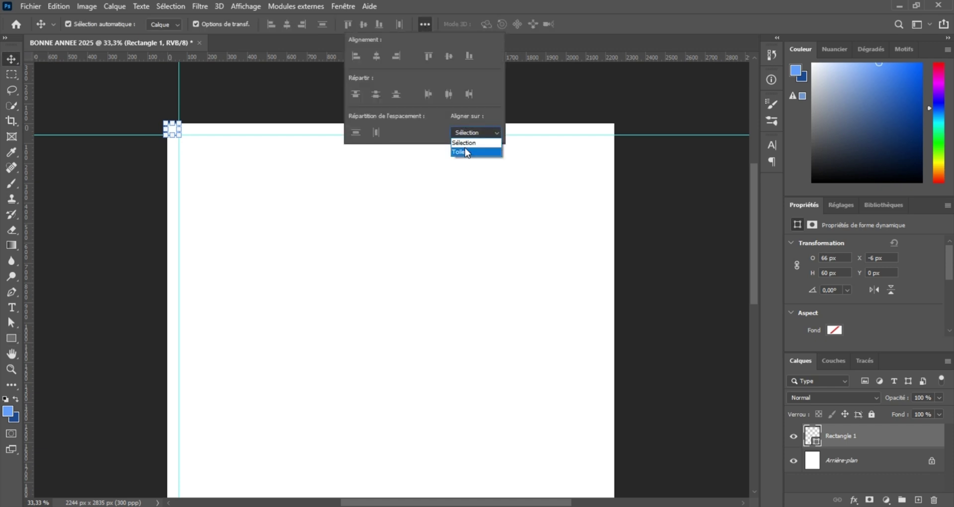
left_click(467, 150)
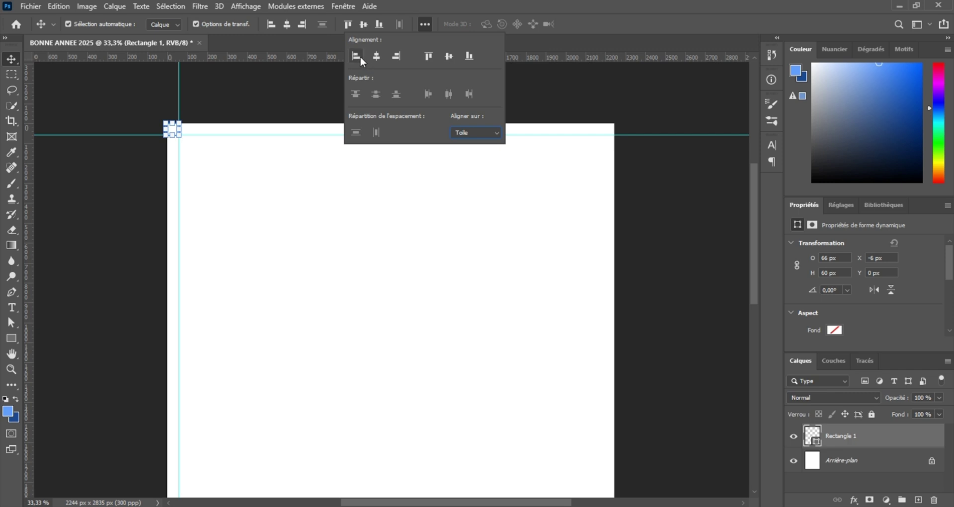
left_click(398, 57)
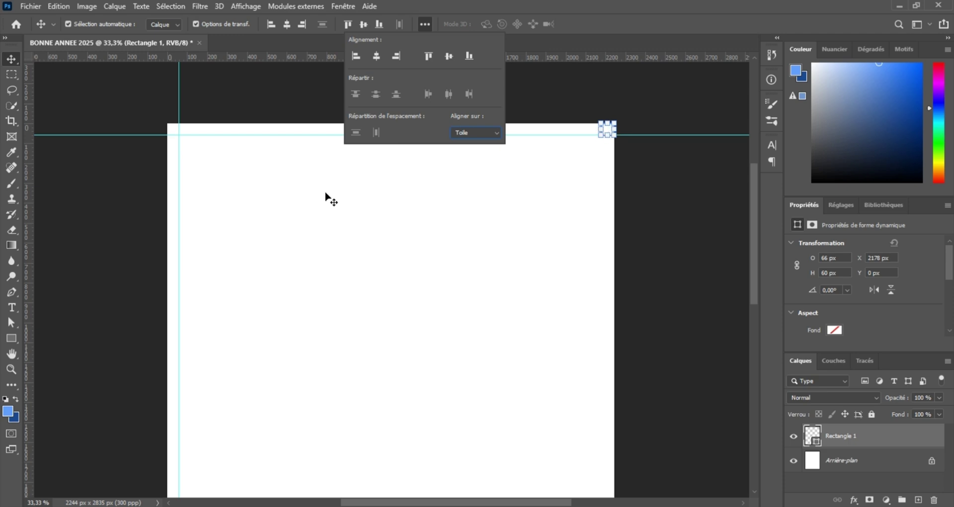
left_click_drag(31, 164, 602, 156)
left_click_drag(602, 155, 601, 155)
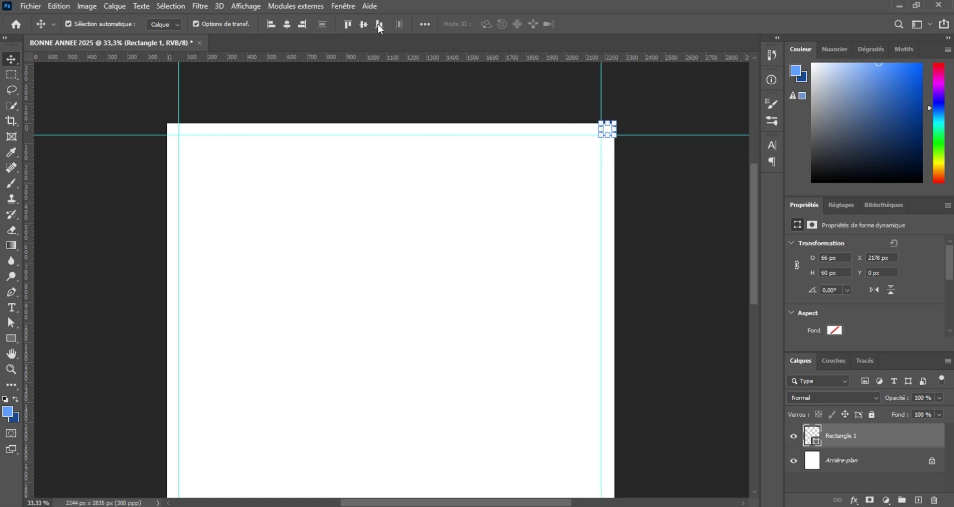
Align the small rectangle to the canvas's bottom edge and place a horizontal guide along the rectangle's top side.
scroll(556, 207, "down", 3)
scroll(556, 208, "down", 4)
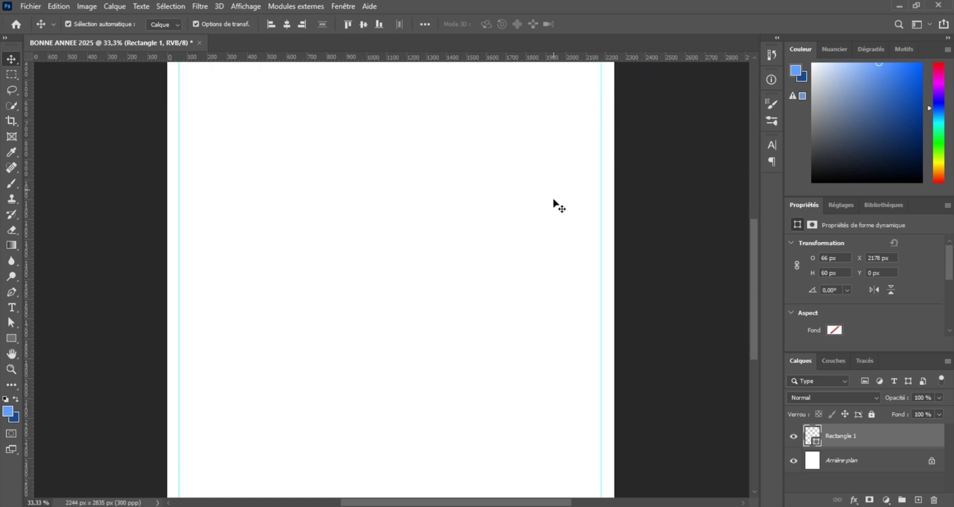
left_click(379, 25)
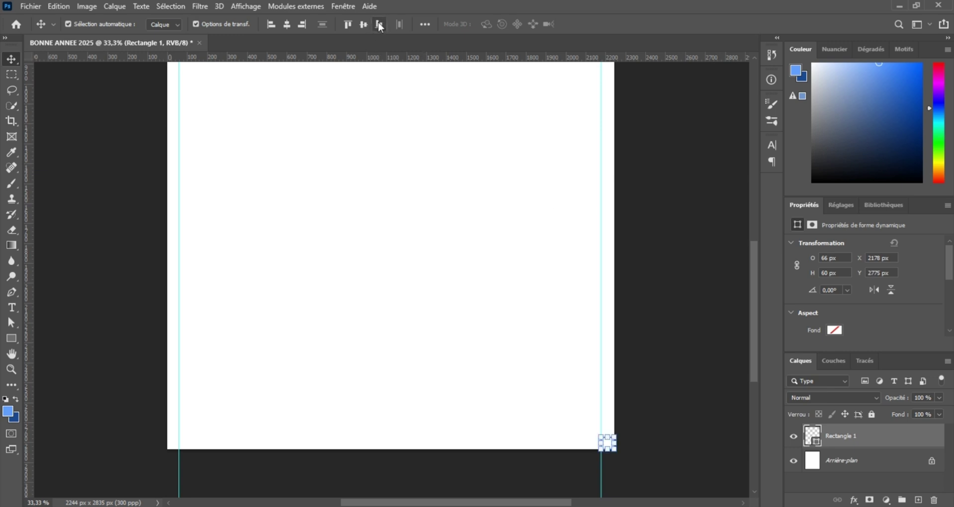
left_click_drag(379, 59, 405, 436)
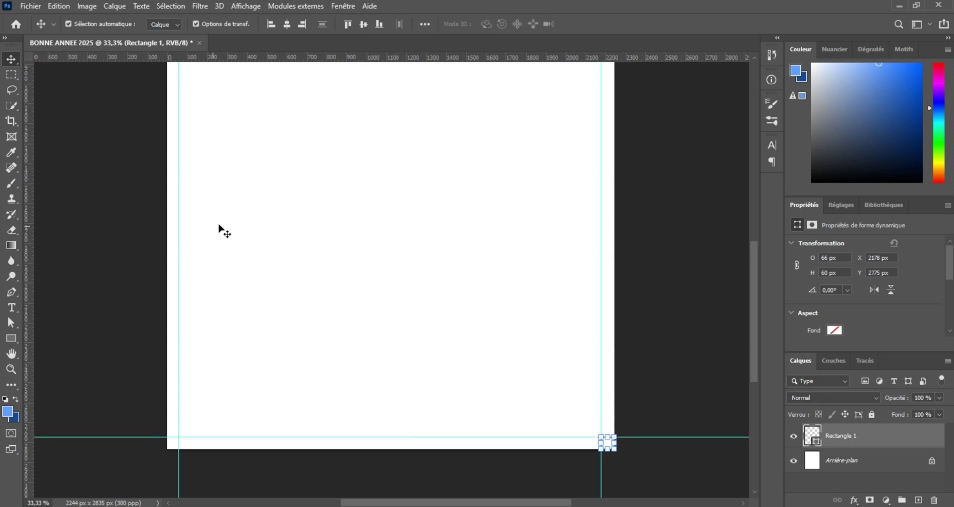
Delete the small helper rectangle from the canvas's bottom-right corner.
left_click(593, 464)
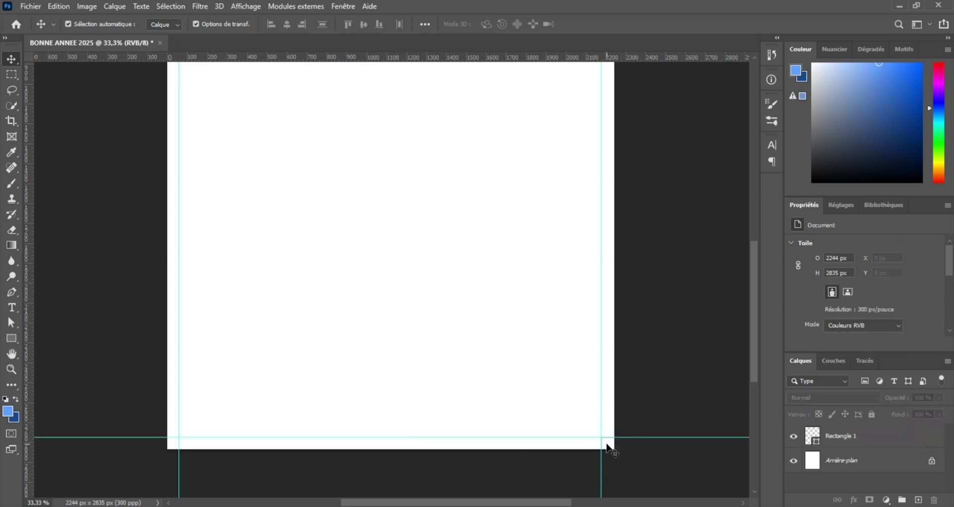
left_click_drag(616, 441, 607, 449)
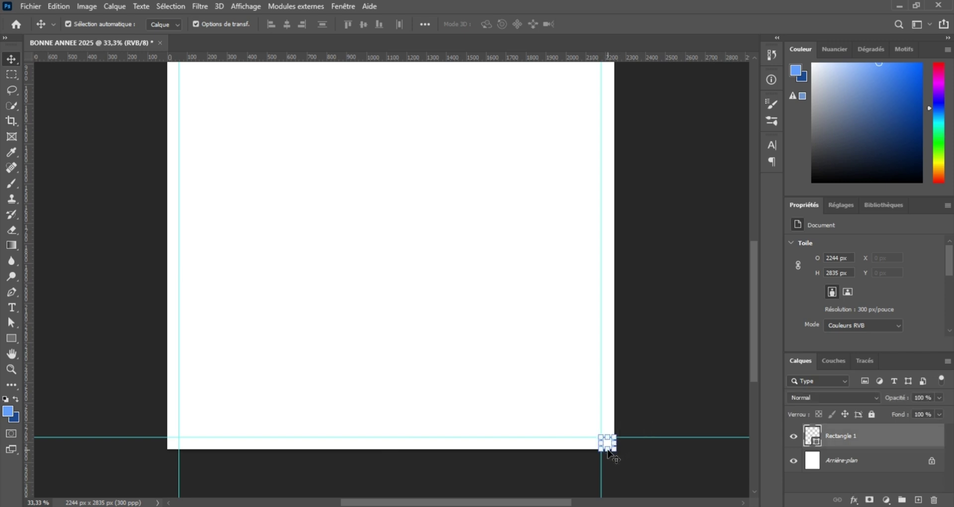
key("Delete")
scroll(576, 394, "up", 5)
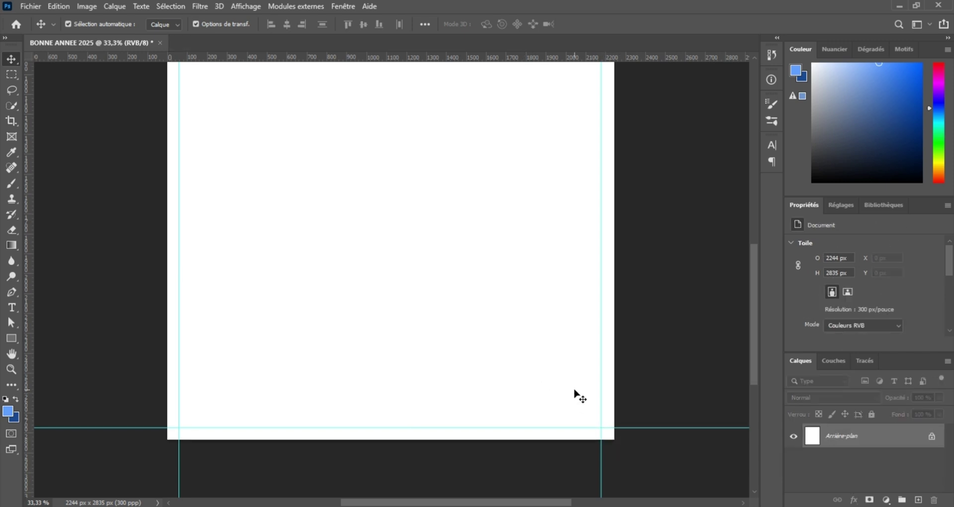
scroll(576, 396, "up", 1)
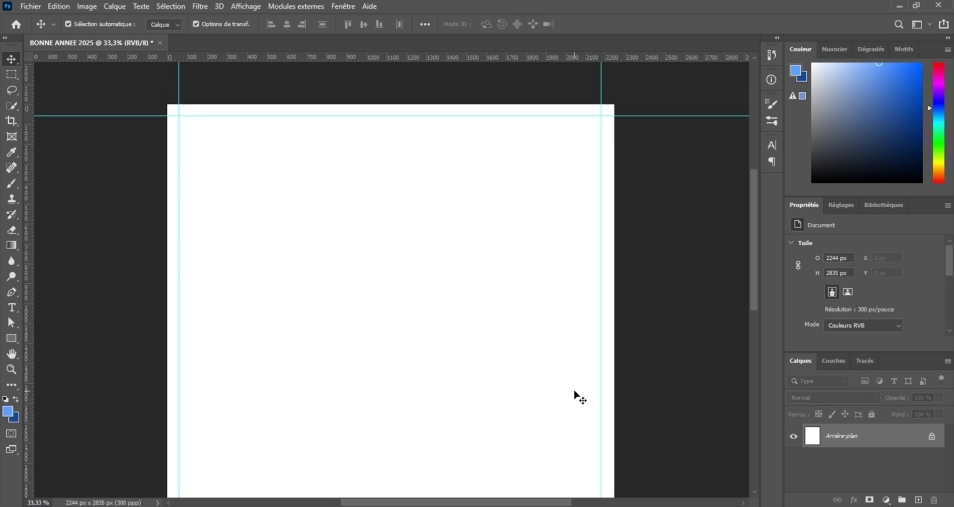
scroll(574, 395, "down", 1)
scroll(347, 280, "down", 1)
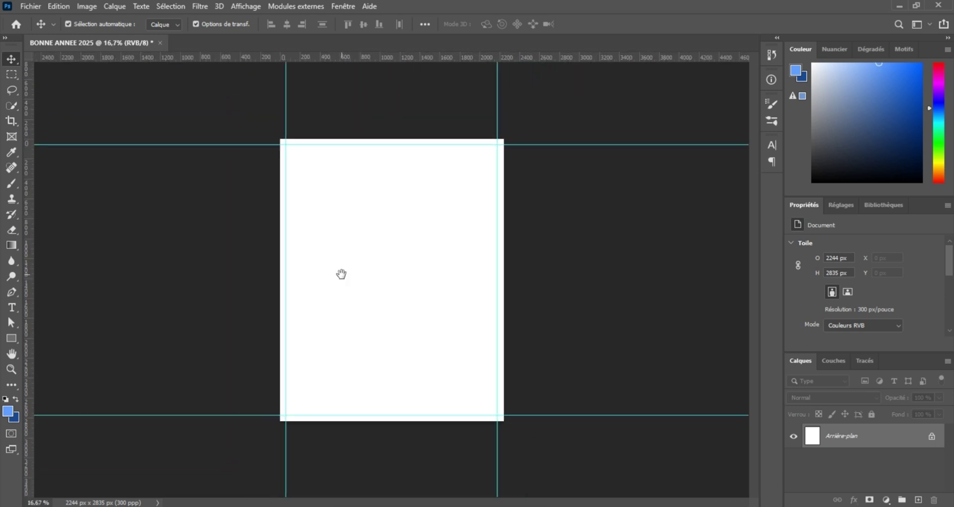
scroll(341, 233, "up", 1)
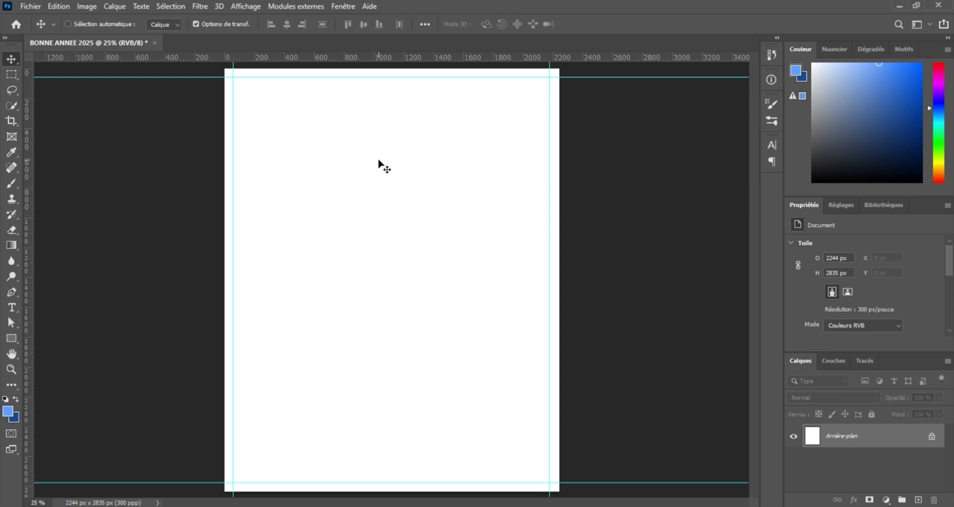
key("ctrl+minus")
key("ctrl+plus")
Swap the foreground and background colours so the dark blue is the foreground and the light blue the background.
left_click(10, 339)
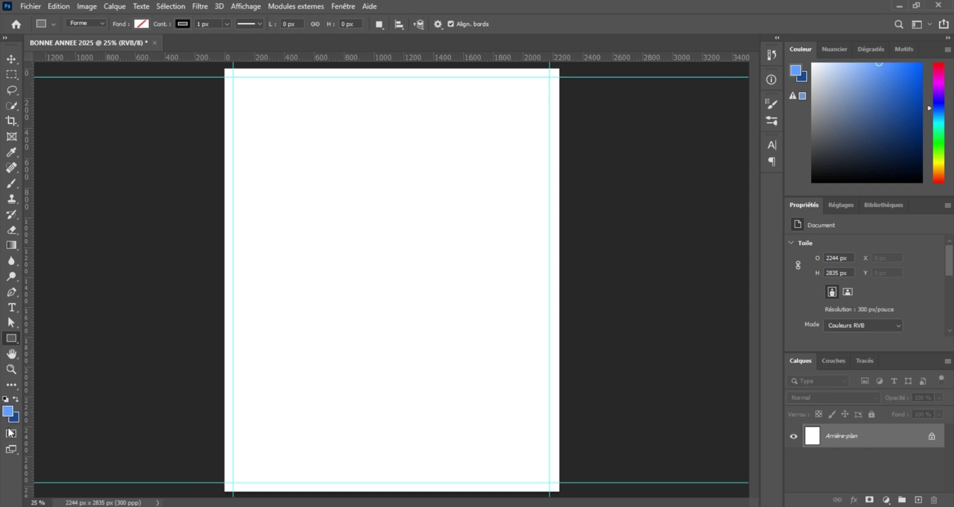
left_click(17, 399)
left_click(16, 398)
left_click(16, 399)
Check the hex codes of the foreground and background colours in the colour picker without changing them.
left_click(8, 411)
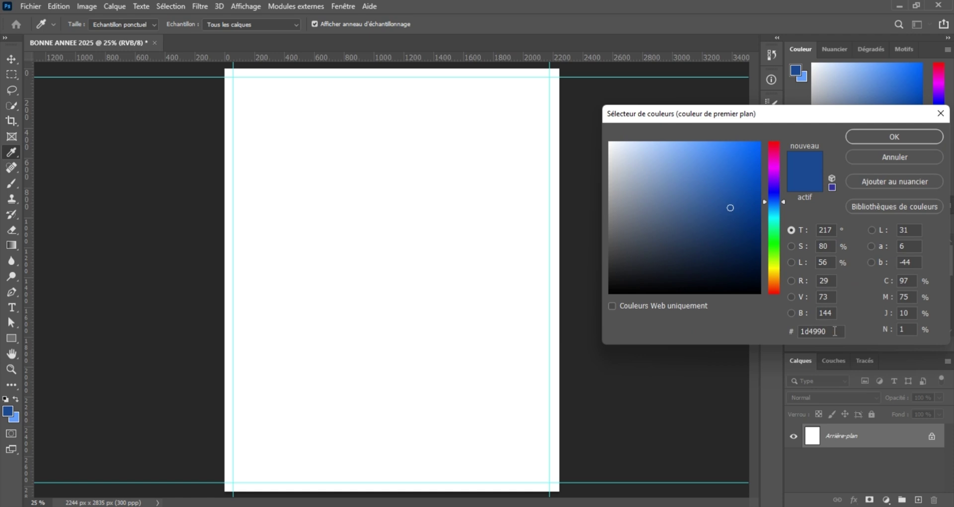
left_click_drag(828, 326, 800, 333)
left_click(877, 157)
key("u")
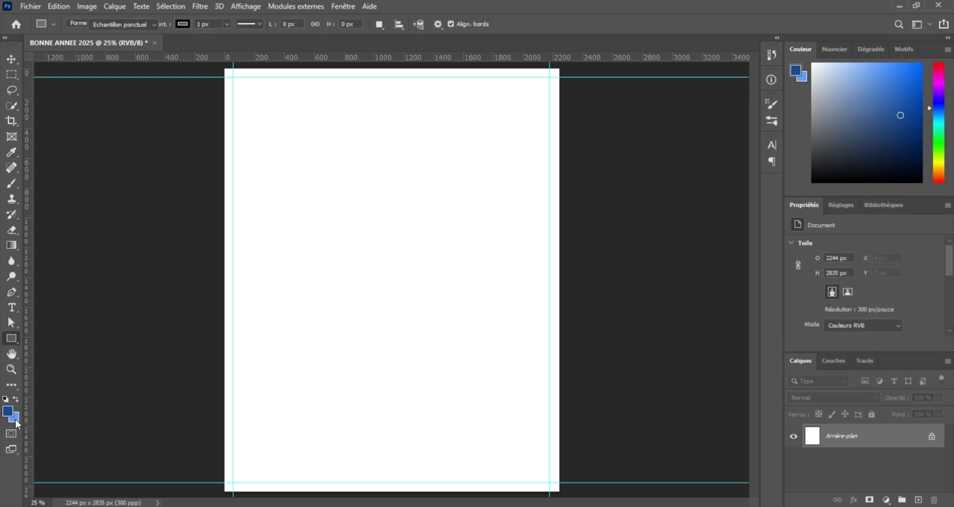
left_click(16, 421)
left_click_drag(830, 332, 799, 330)
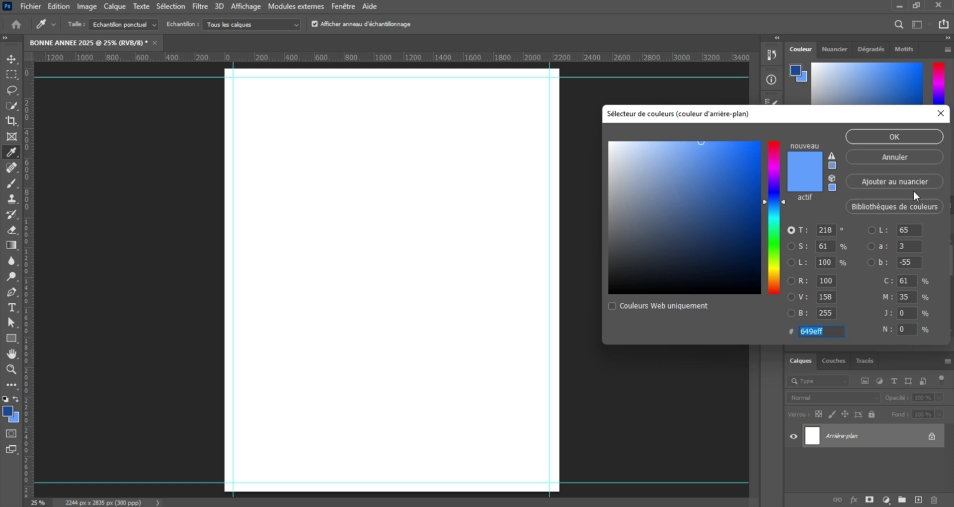
left_click(909, 136)
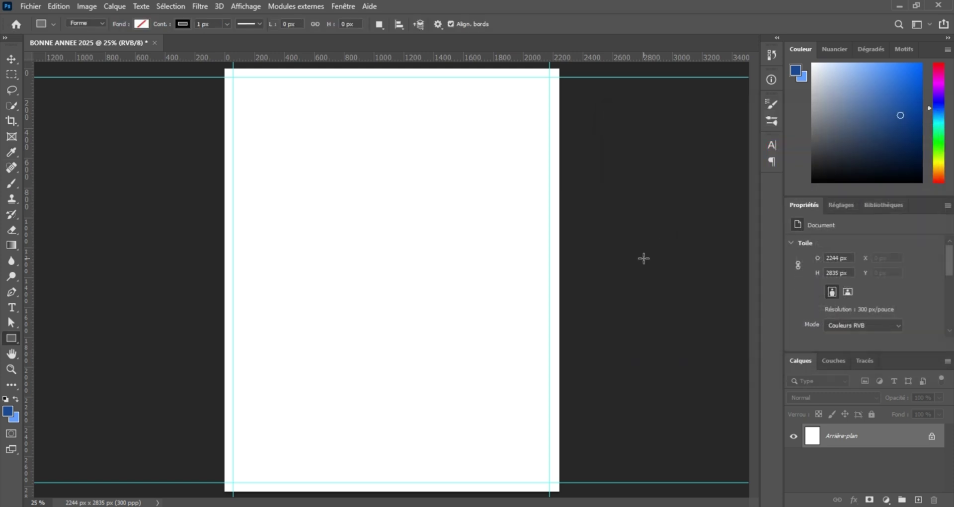
Draw a rectangle about 2370 × 2991 px that covers the whole canvas and slightly overlaps every edge.
key("ctrl+minus")
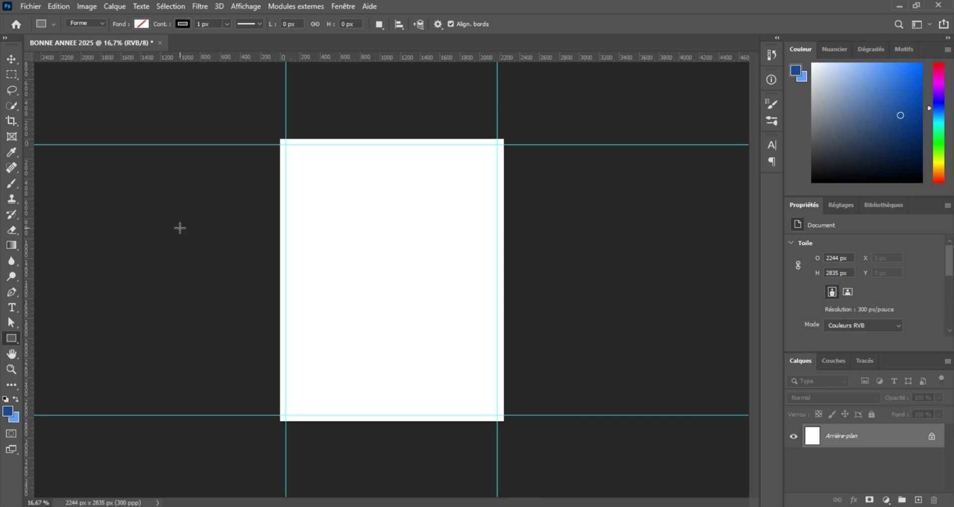
left_click(10, 338)
left_click_drag(273, 130, 508, 426)
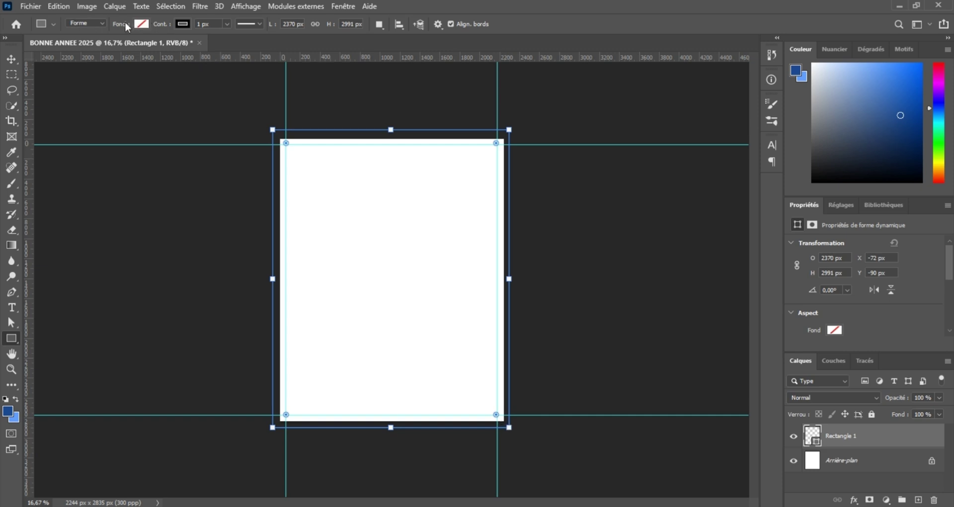
Remove the canvas-sized rectangle's outline and give it a gradient fill.
left_click(180, 27)
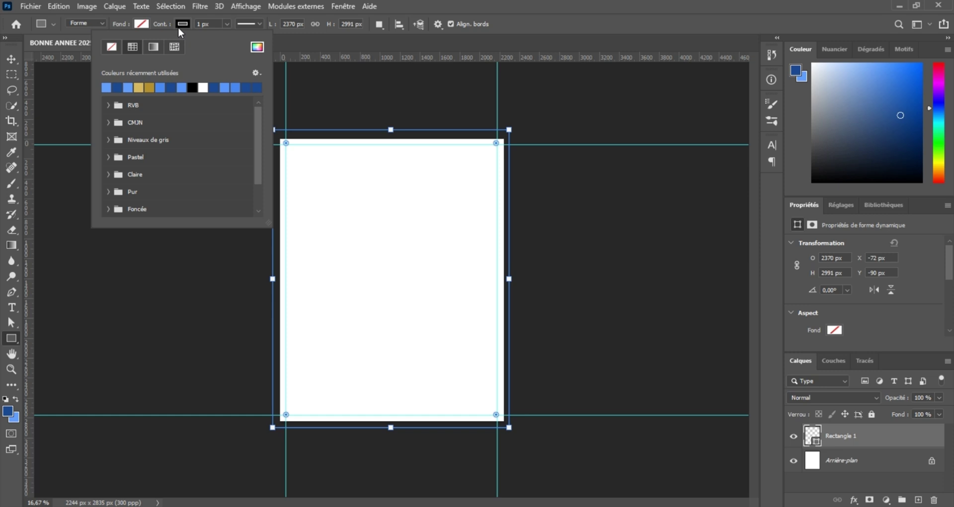
left_click(113, 48)
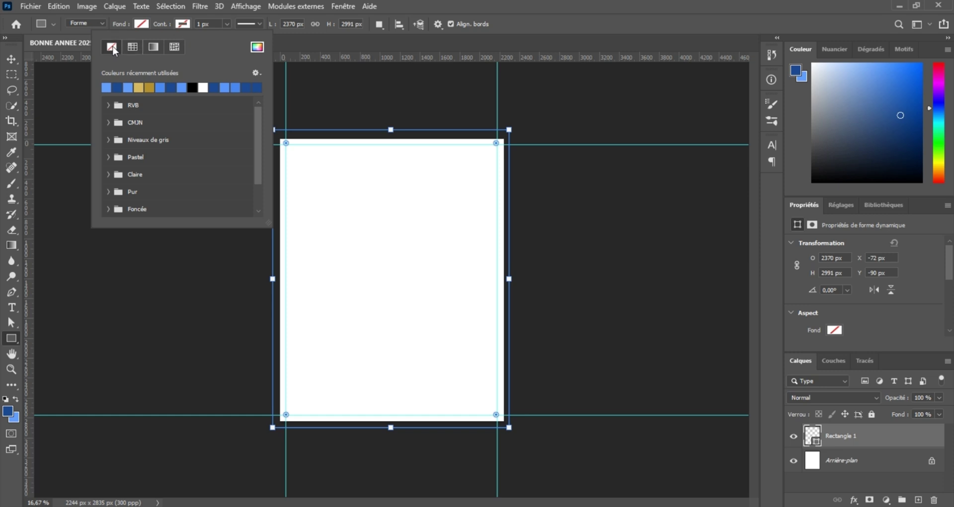
left_click(142, 26)
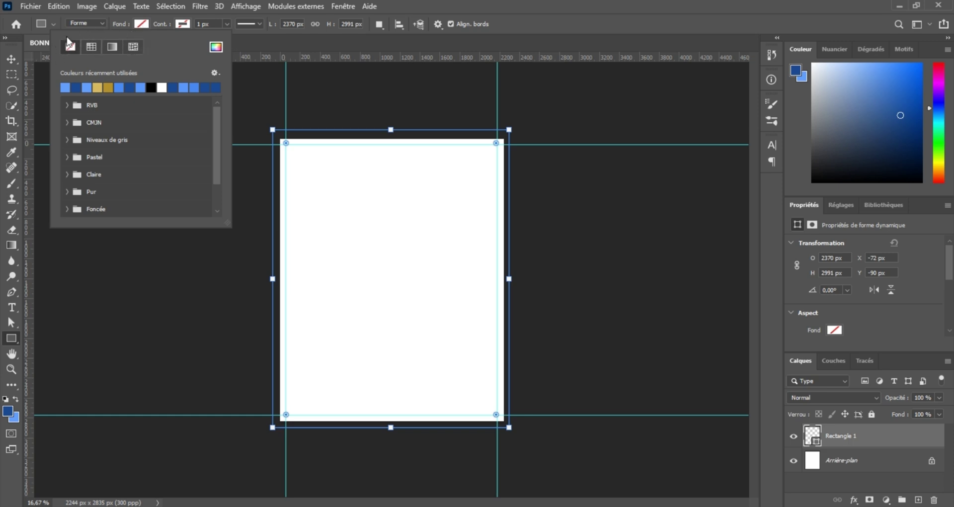
left_click(113, 47)
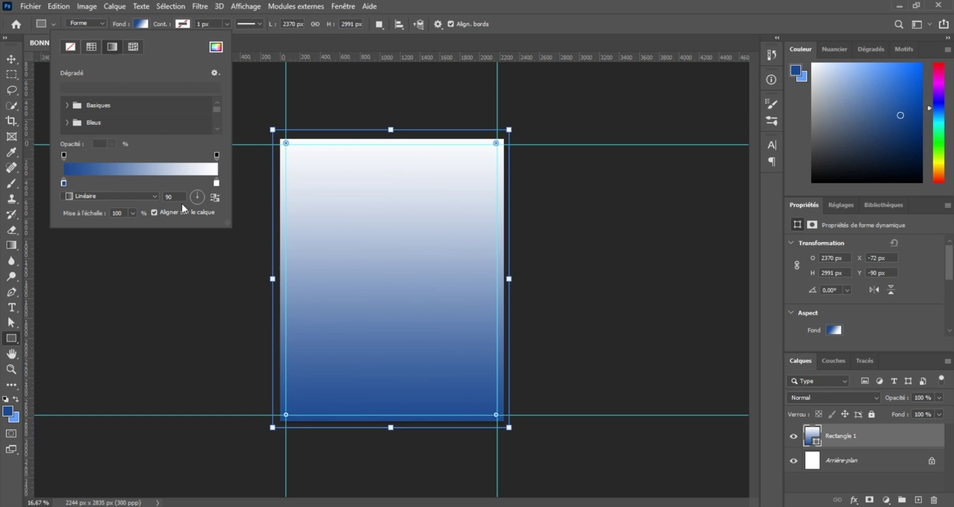
Set the gradient's start stop to the foreground dark blue 1d4990 and its end stop to the background light blue 649eff.
double_click(63, 182)
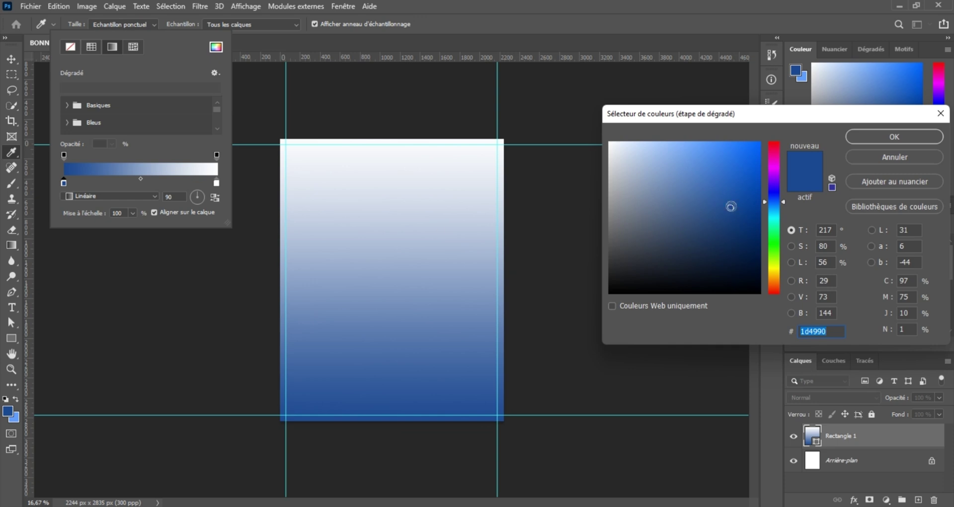
left_click(7, 412)
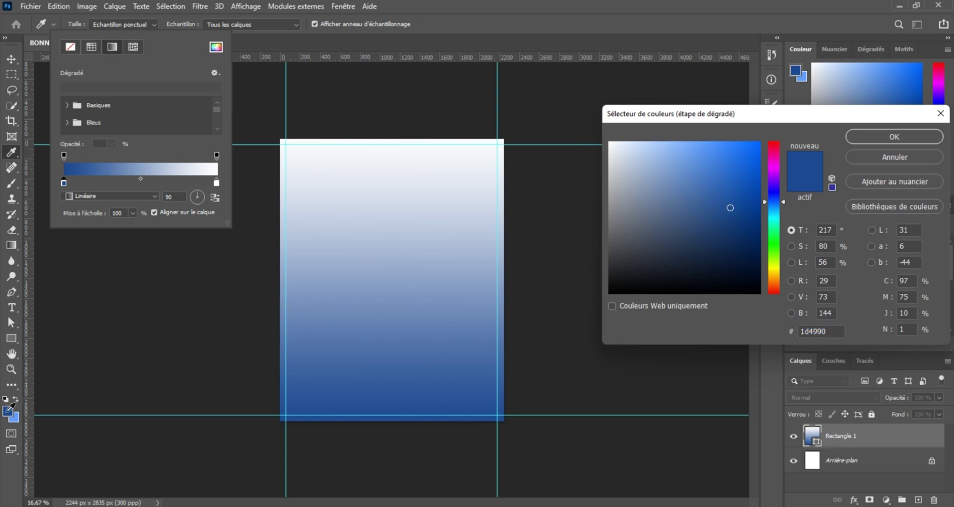
left_click(873, 135)
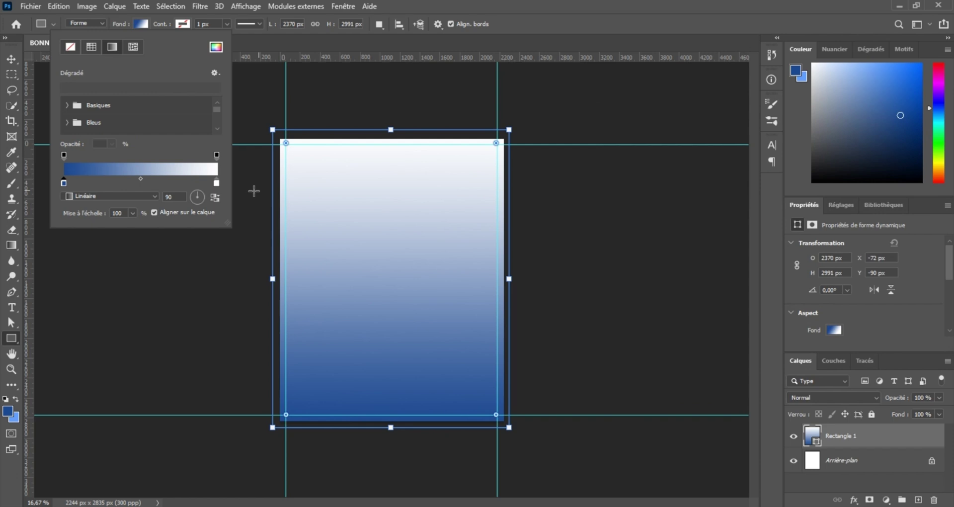
double_click(216, 183)
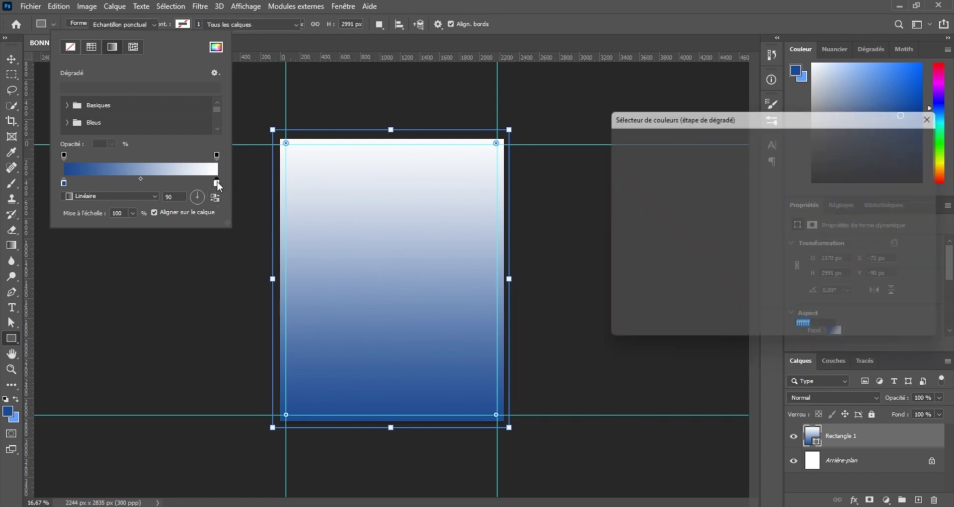
left_click(15, 417)
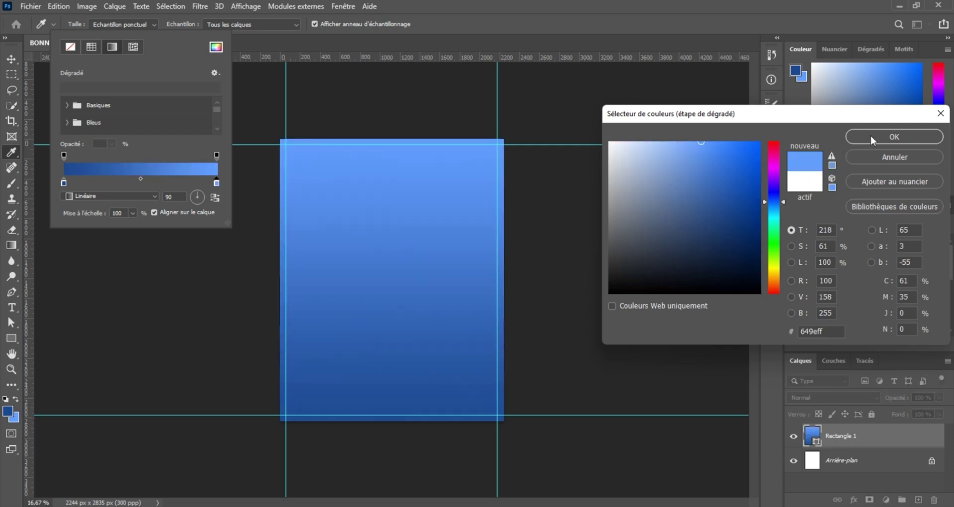
left_click(871, 137)
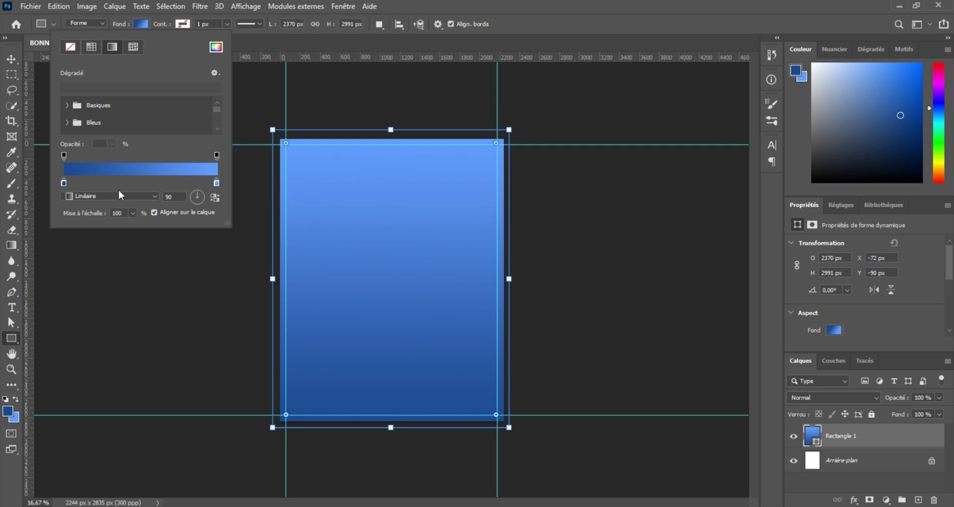
left_click(172, 182)
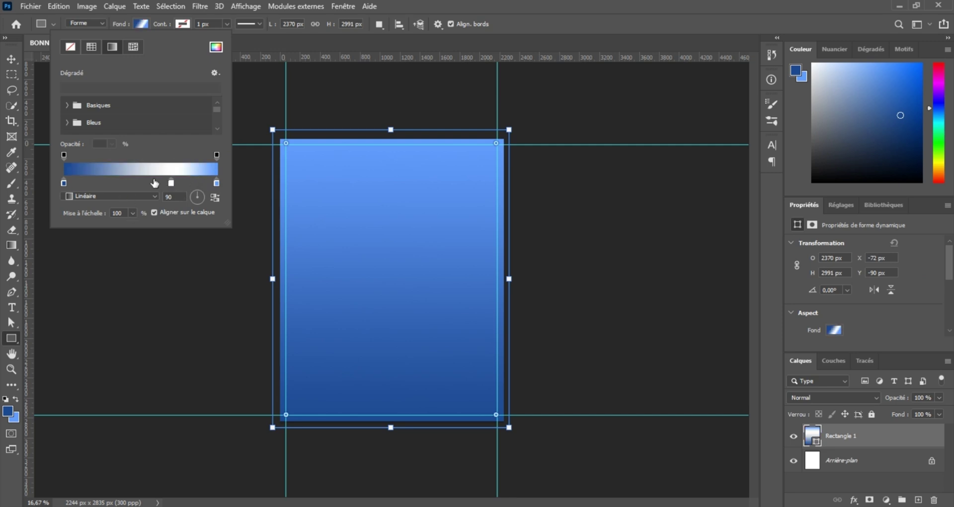
left_click(111, 181)
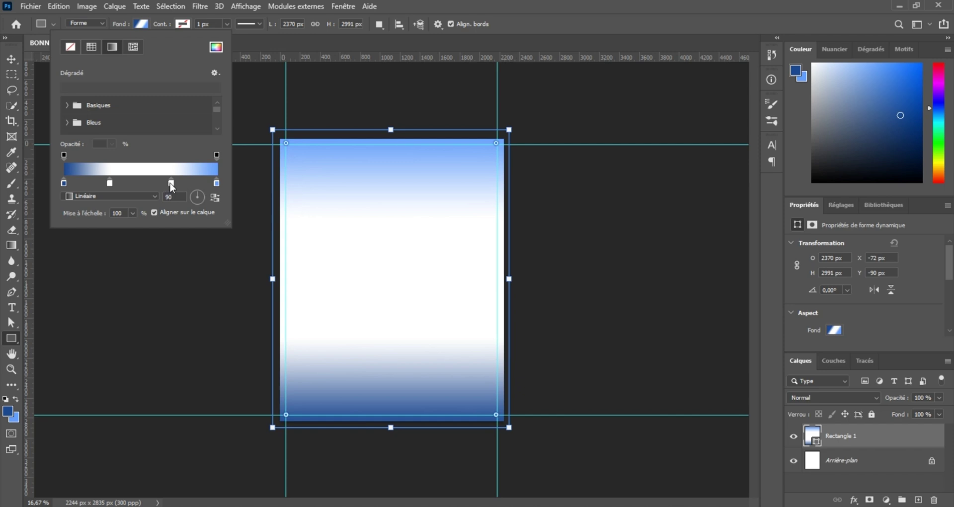
left_click_drag(109, 183, 113, 199)
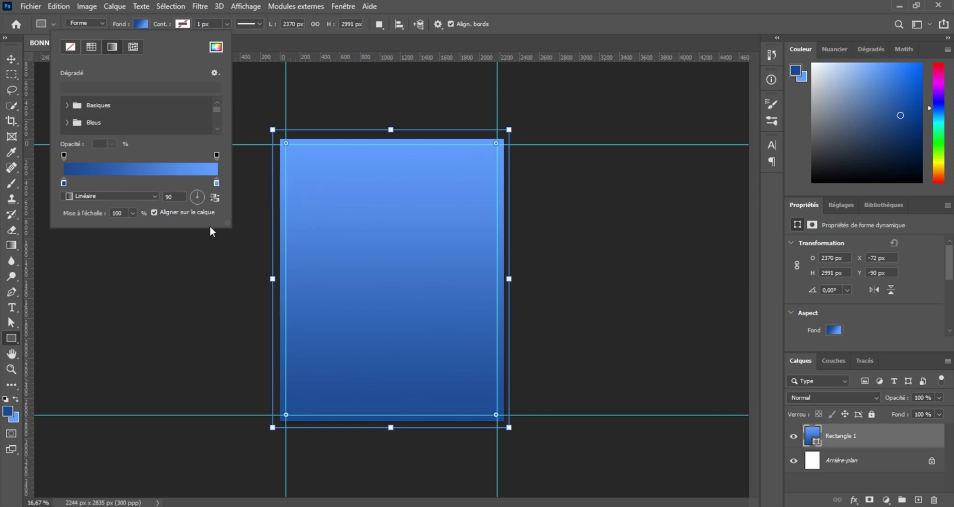
Change the rectangle's gradient to Radial and reverse its colours so the light blue lies in the centre.
left_click(121, 199)
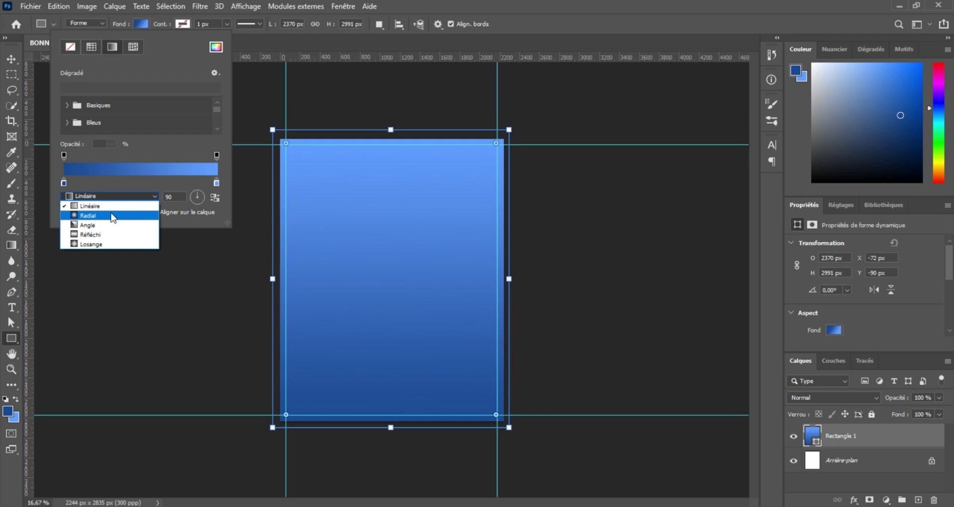
left_click(95, 215)
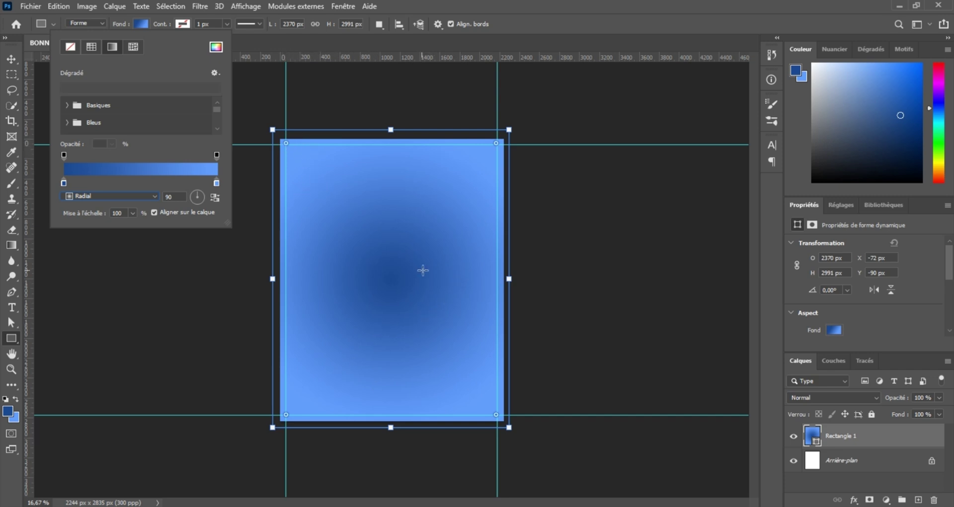
left_click(215, 197)
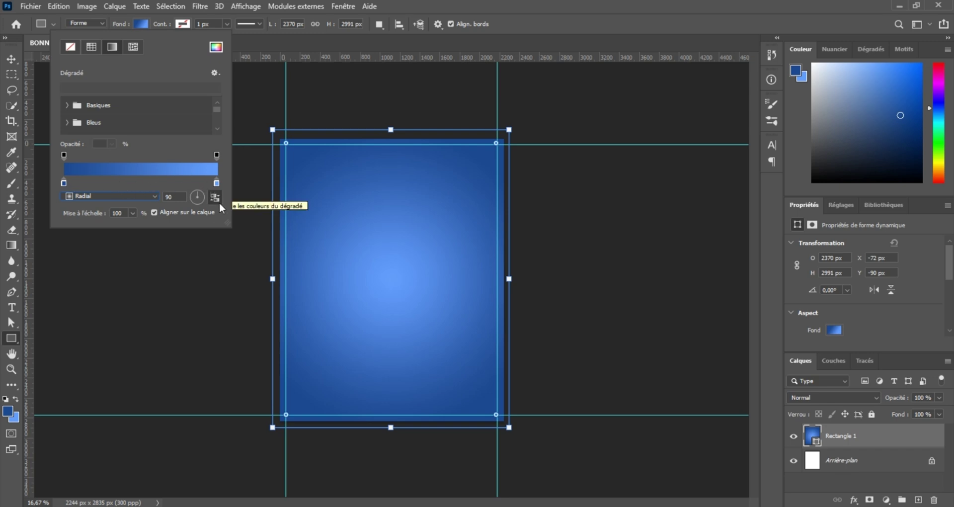
Delete the gradient-filled rectangle that covers the canvas.
left_click(11, 59)
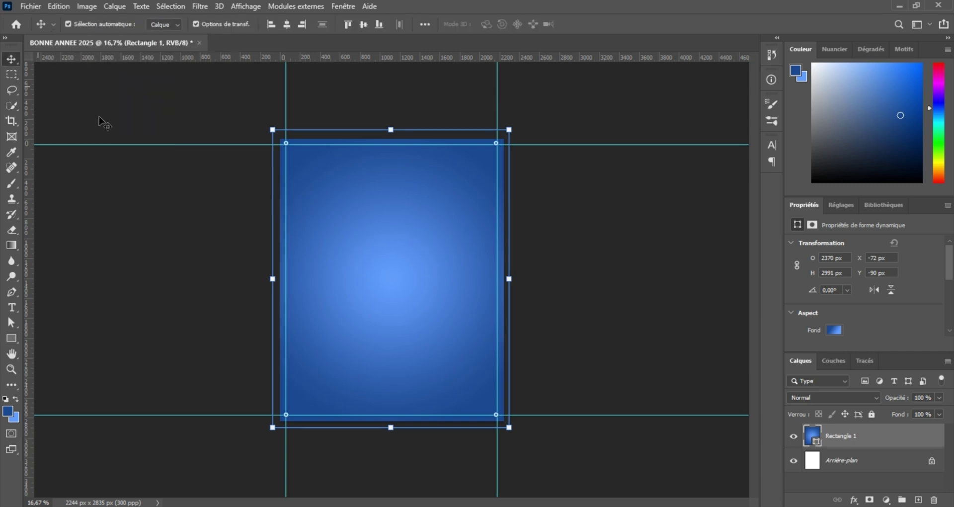
left_click(224, 113)
left_click_drag(204, 97, 563, 434)
key("Delete")
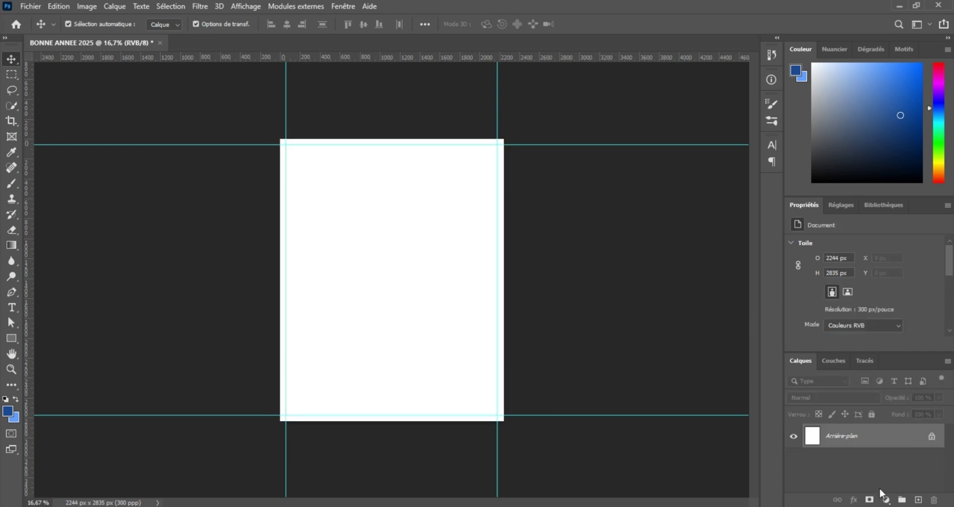
Add a solid colour (Couleur unie) fill layer in dark blue 1d4990 above the background layer.
left_click(887, 499)
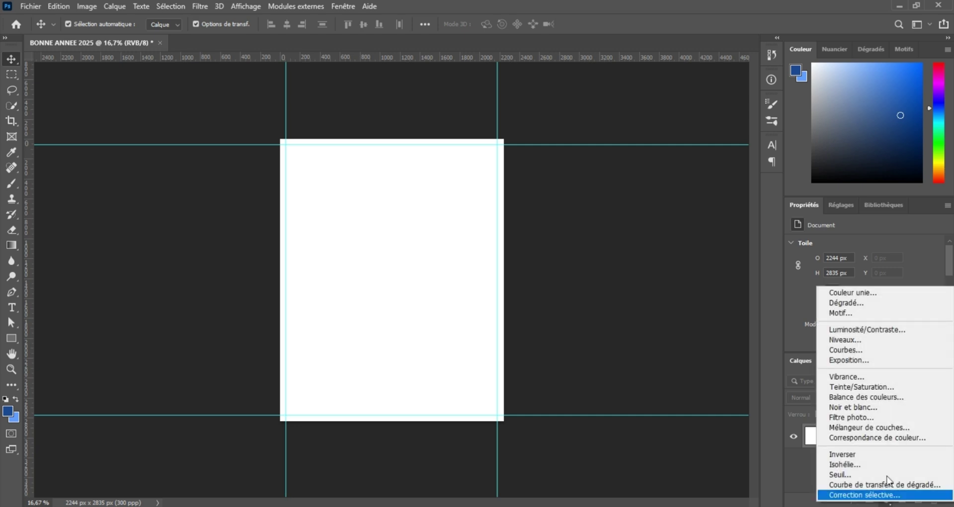
left_click(874, 294)
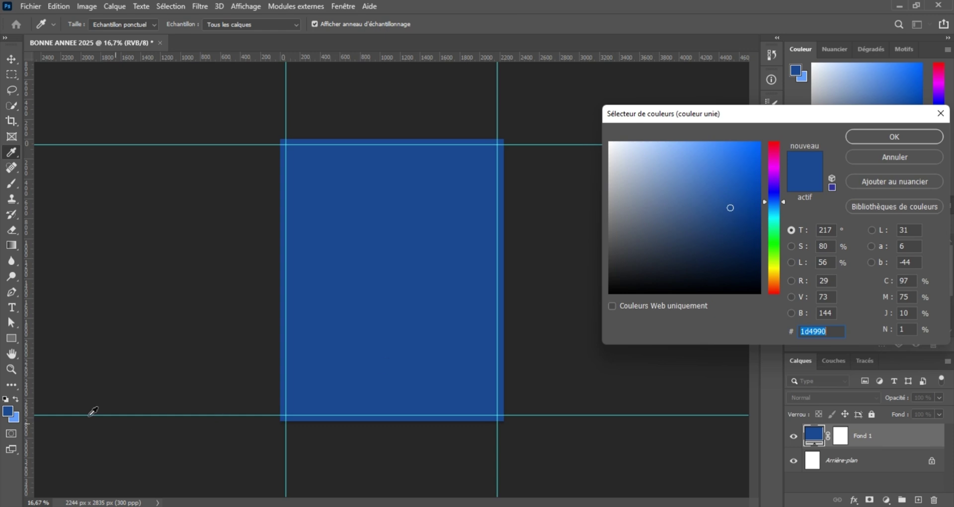
left_click(875, 138)
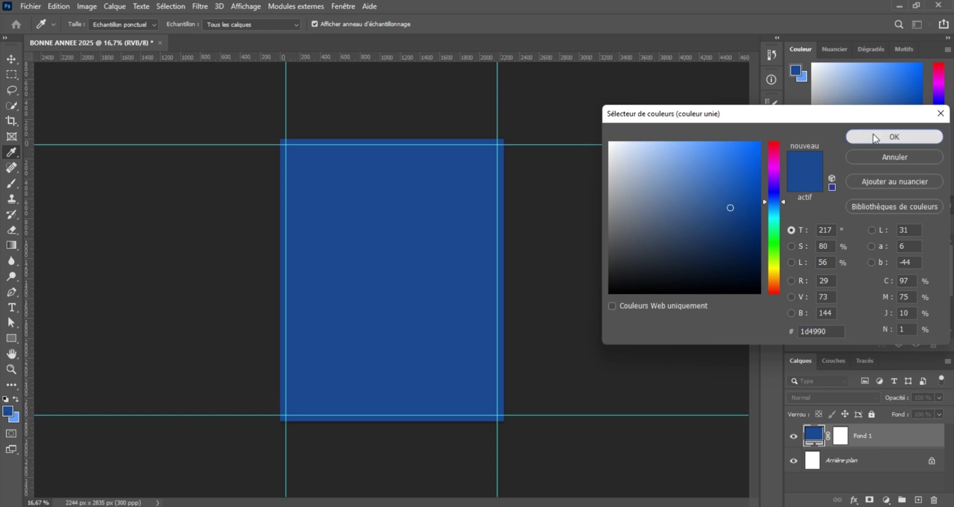
Add a second solid colour fill layer above the dark blue one, using the background light blue 649eff.
left_click(885, 499)
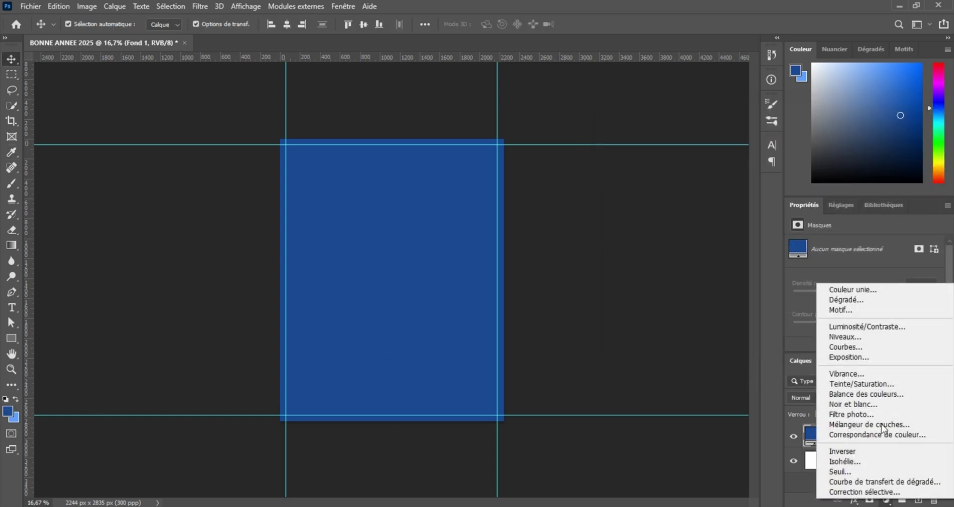
left_click(848, 291)
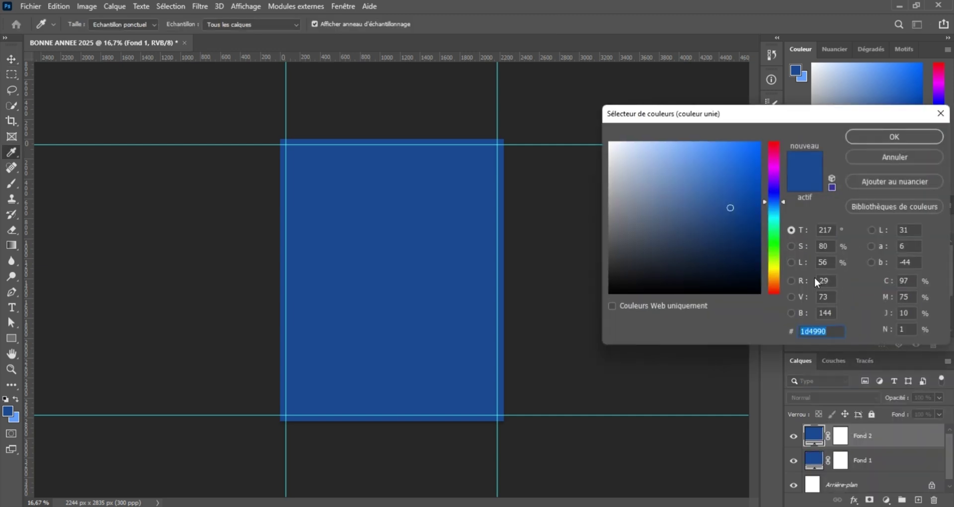
left_click(16, 417)
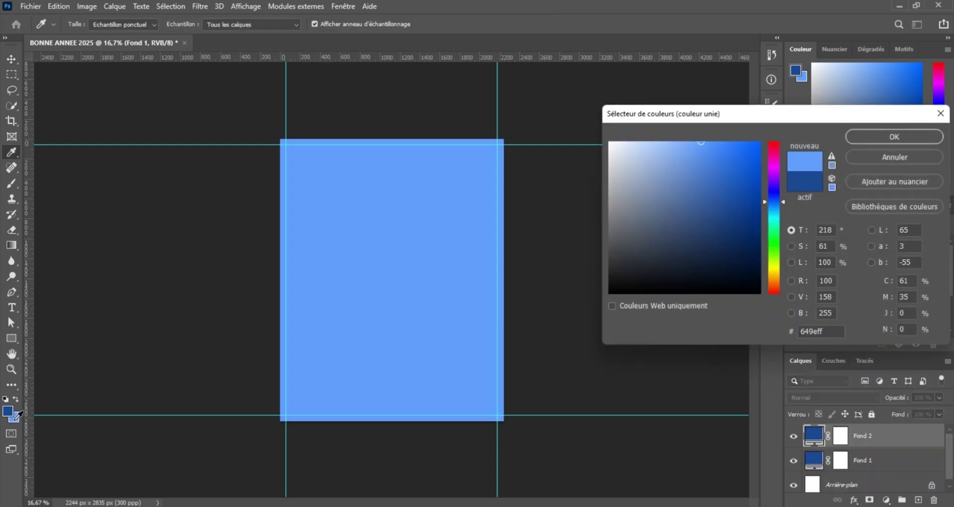
left_click(892, 138)
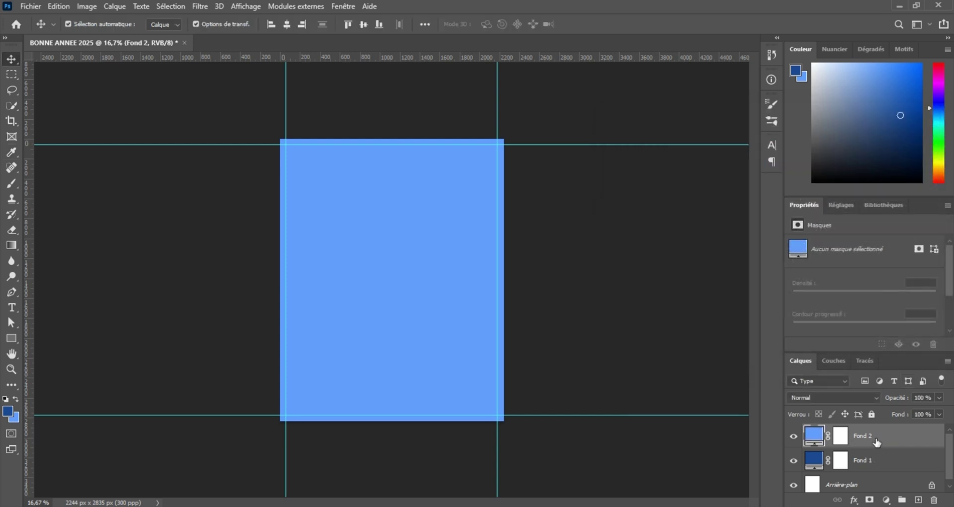
Move the light blue Fond 2 layer beneath Fond 1 and select Fond 1's layer mask with black as the foreground colour.
left_click_drag(875, 439, 864, 477)
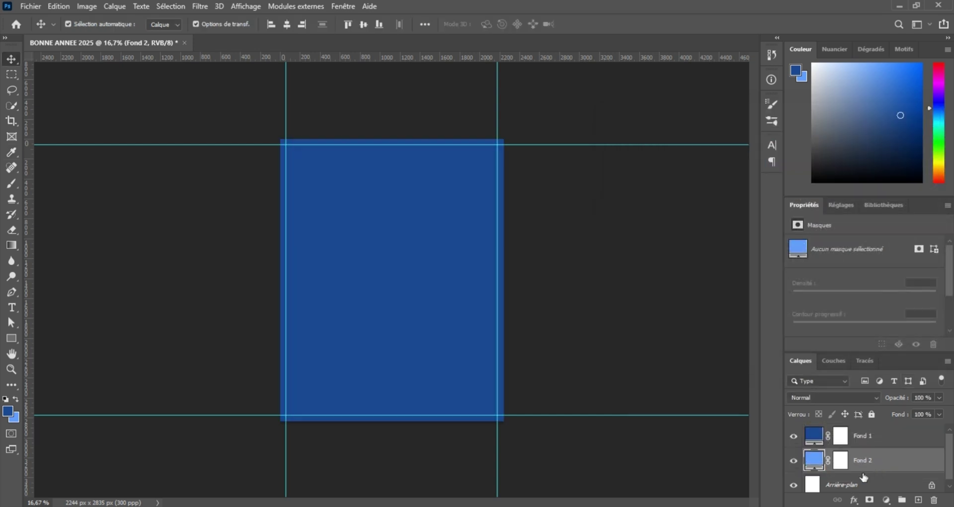
left_click(814, 435)
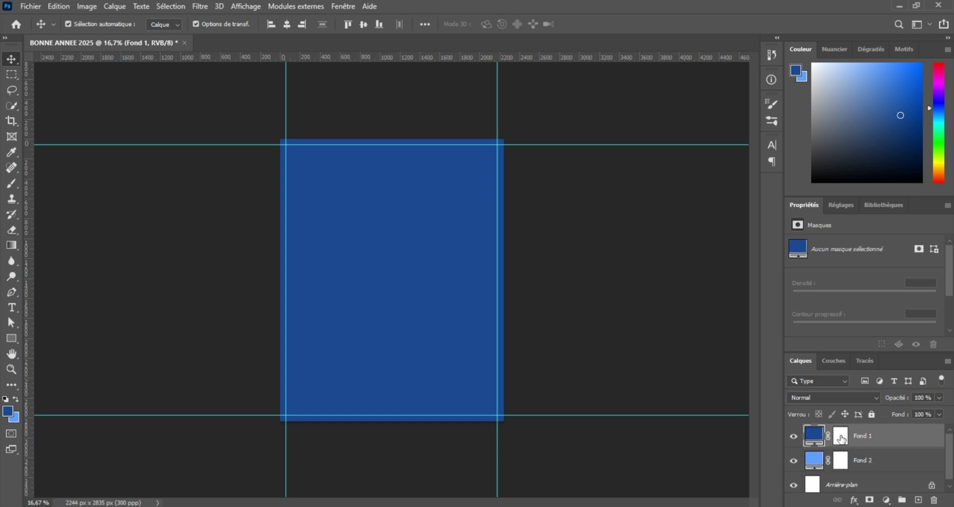
left_click(843, 438)
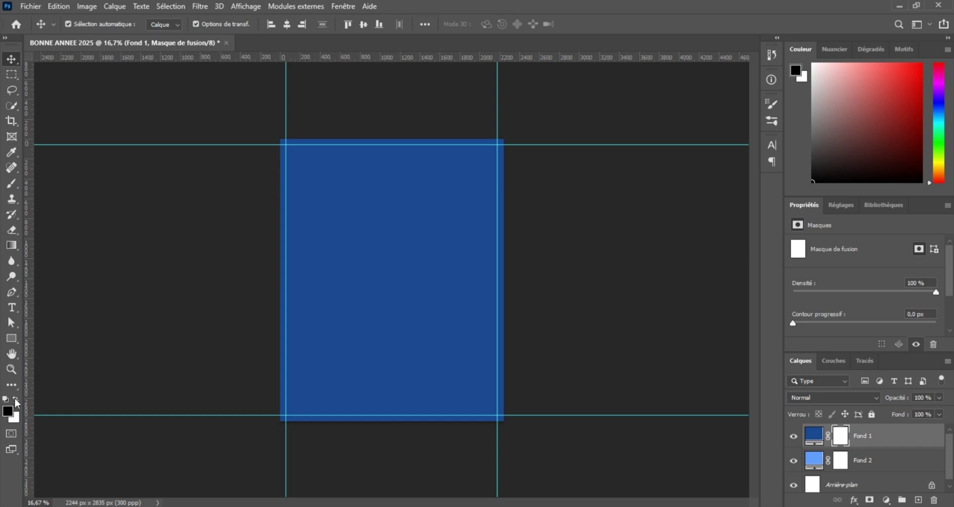
left_click(16, 400)
left_click(16, 397)
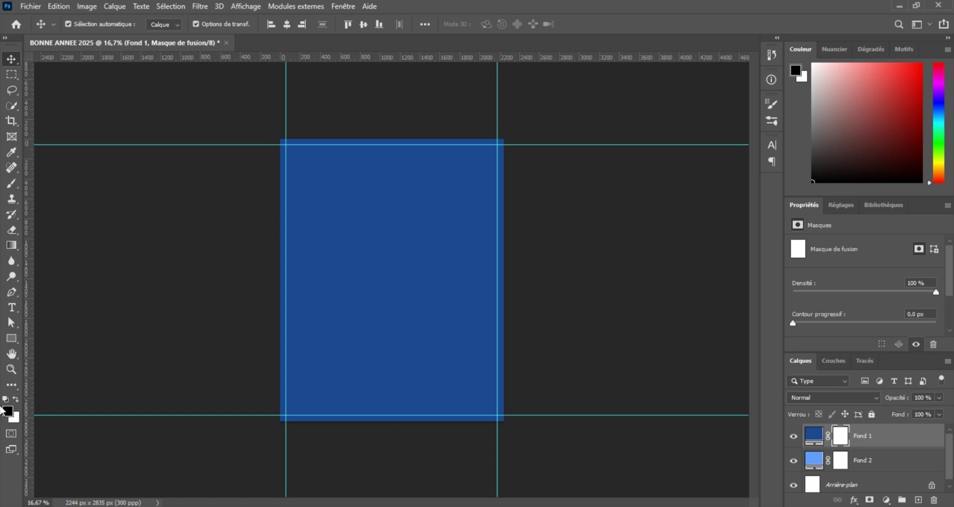
Draw a black-to-white radial gradient on Fond 1's mask from the poster's centre out past its edge.
left_click(12, 250)
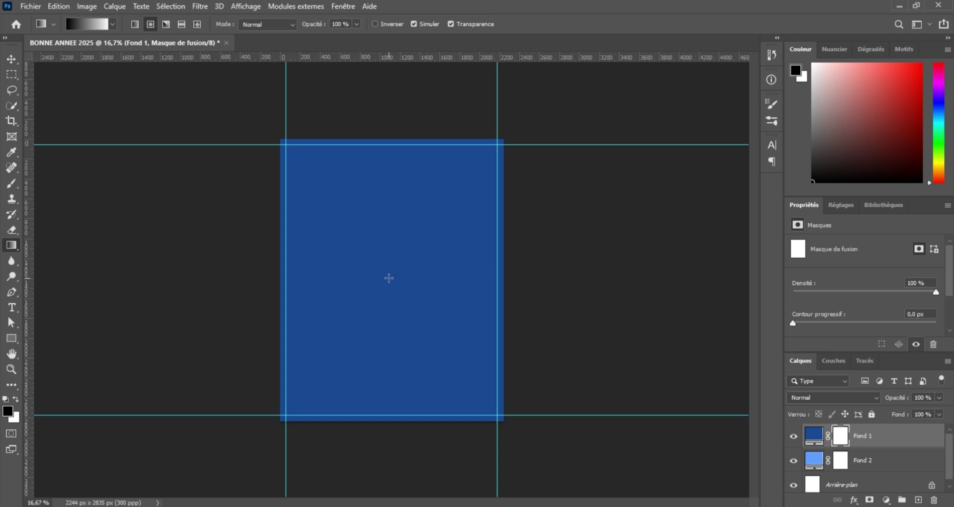
left_click_drag(389, 278, 608, 276)
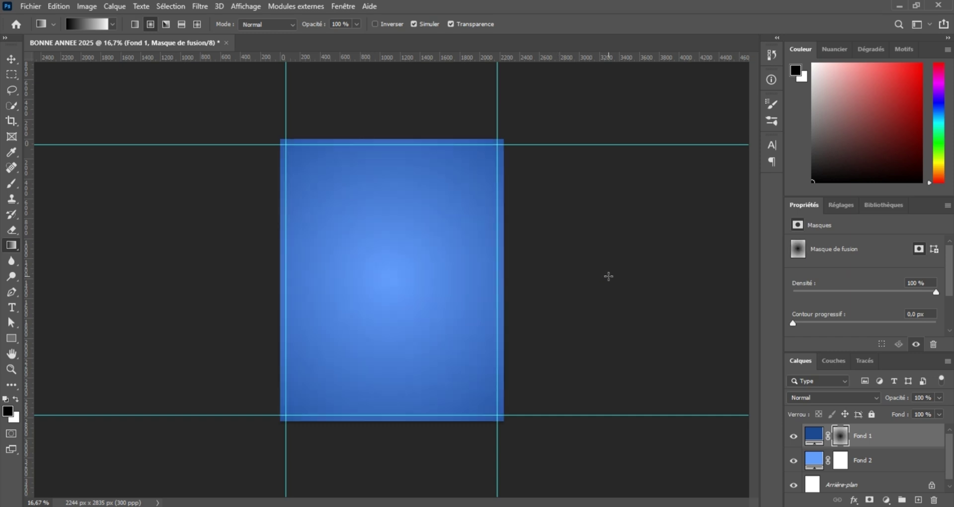
key("ctrl+z")
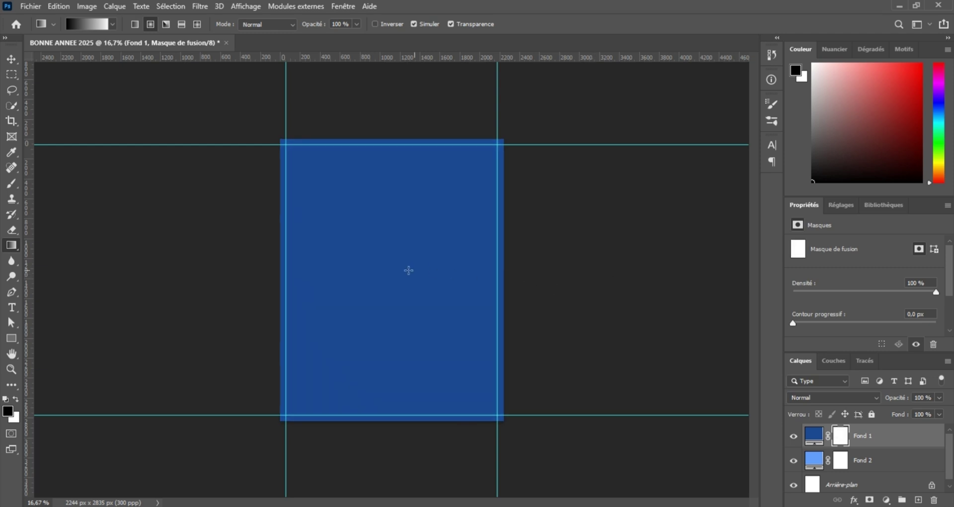
left_click_drag(388, 274, 464, 282)
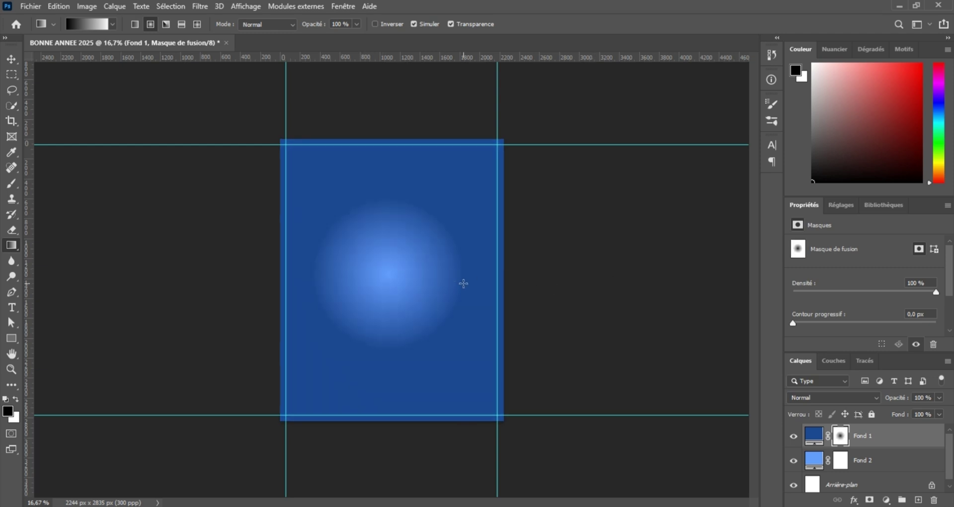
key("ctrl+z")
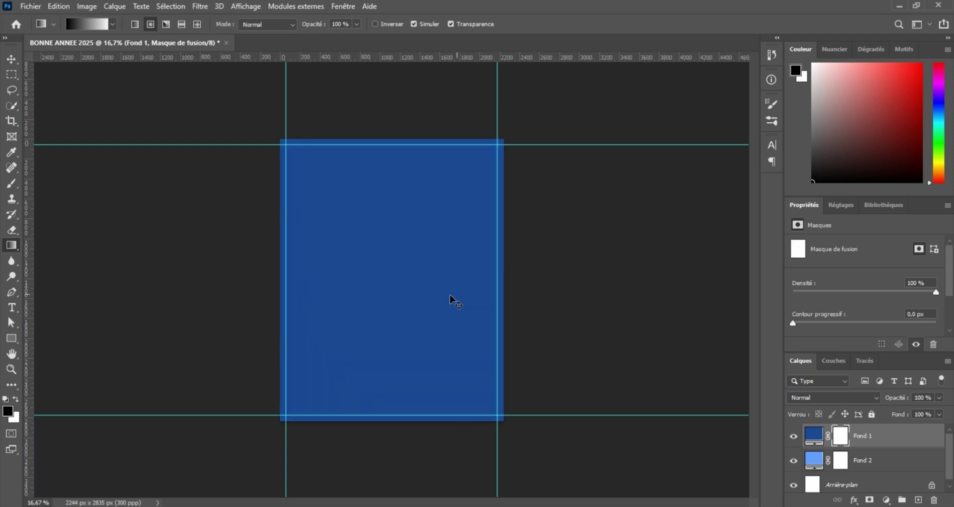
left_click_drag(386, 279, 602, 278)
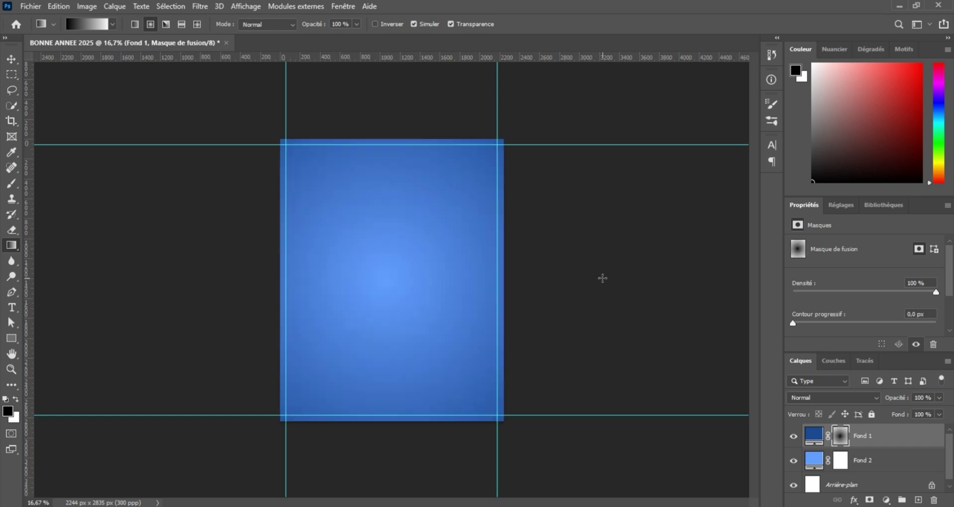
Delete both solid colour fill layers, Fond 1 and Fond 2, above the background layer.
left_click(11, 59)
left_click_drag(140, 194, 218, 271)
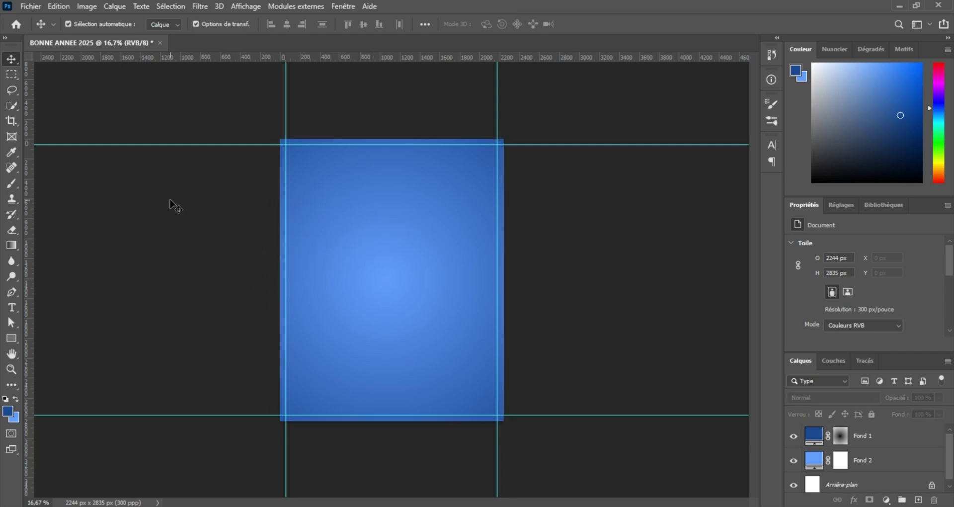
left_click_drag(170, 202, 582, 338)
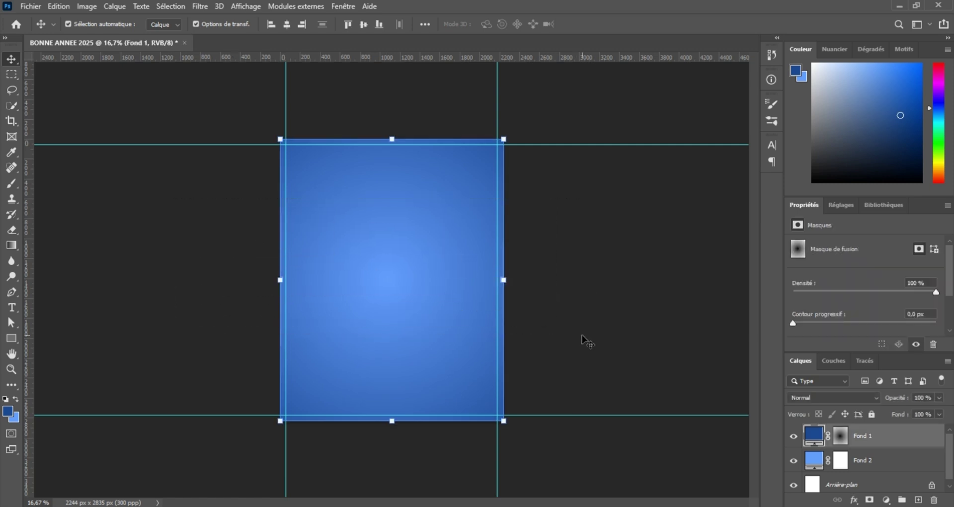
key("Delete")
left_click_drag(235, 251, 498, 307)
left_click(808, 439)
key("Delete")
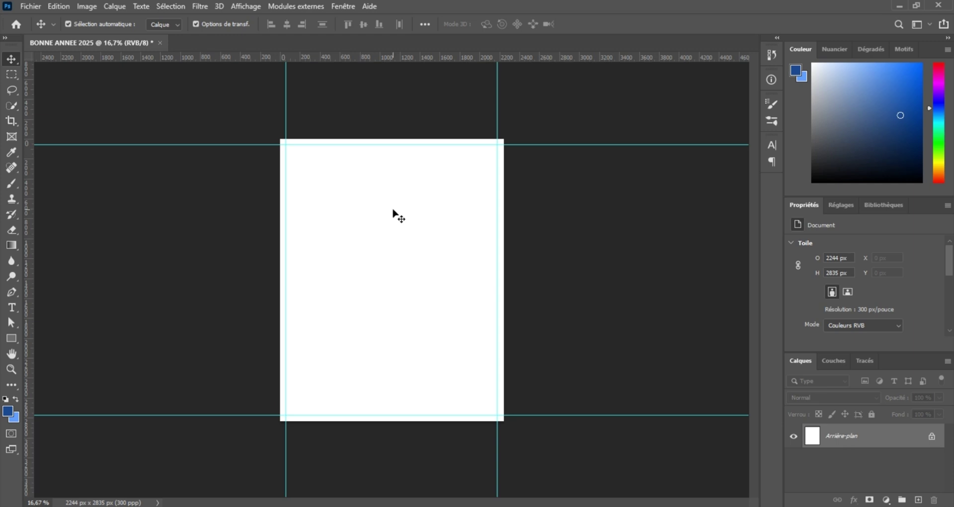
Draw a rectangle of about 2508 × 3081 px covering the whole canvas, with no stroke.
left_click(10, 340)
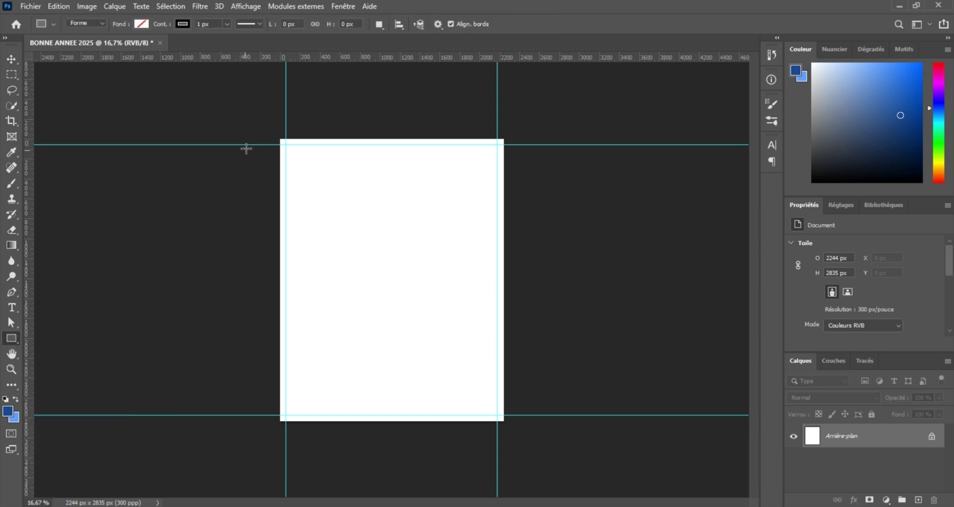
left_click_drag(271, 127, 520, 433)
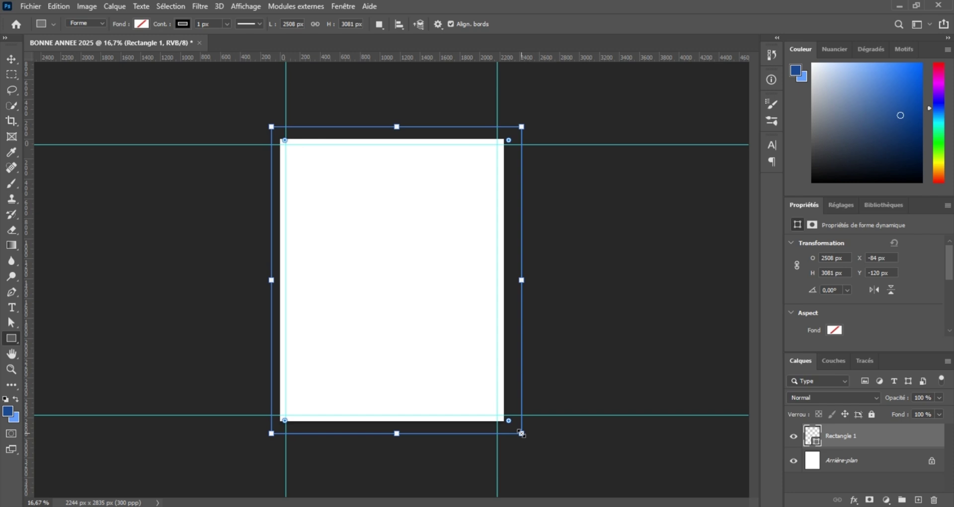
left_click(183, 24)
left_click(112, 47)
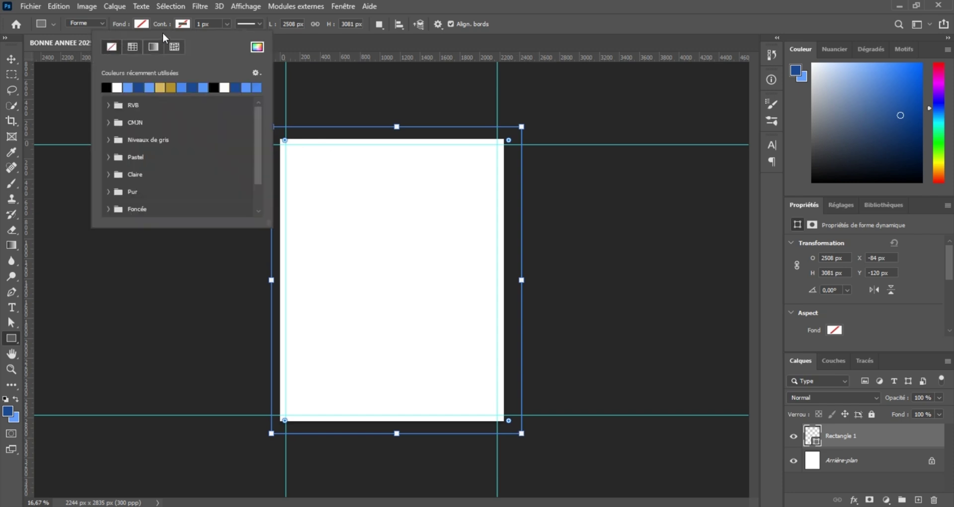
Fill the rectangle with the dark blue foreground colour 1d4990.
left_click(143, 24)
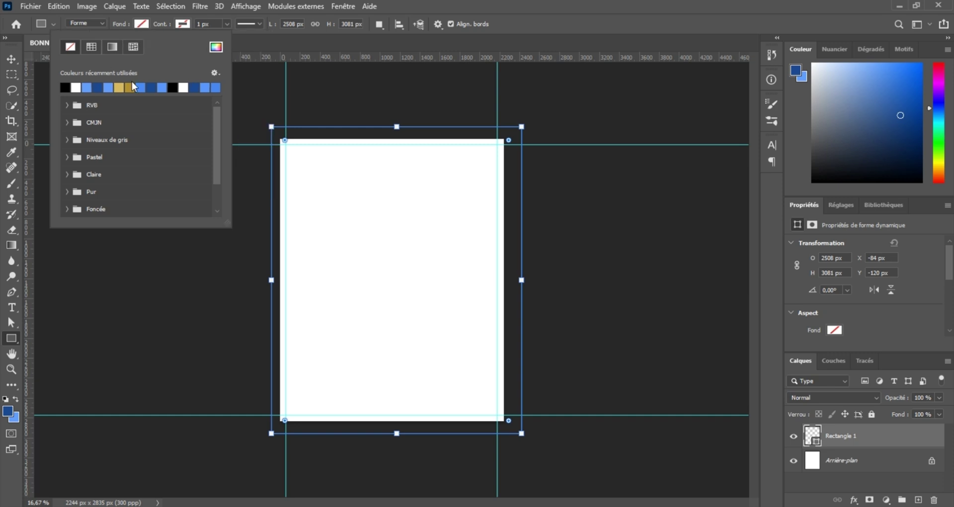
left_click(216, 47)
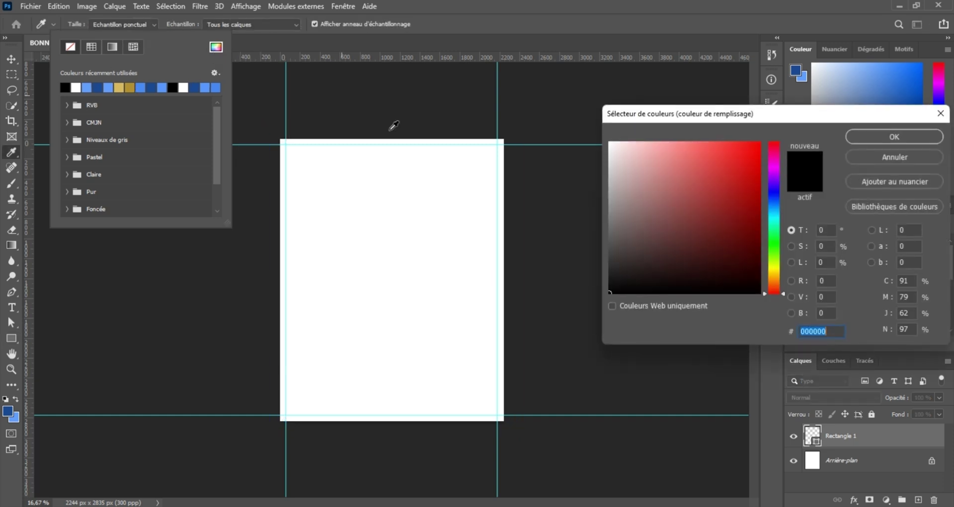
left_click(9, 410)
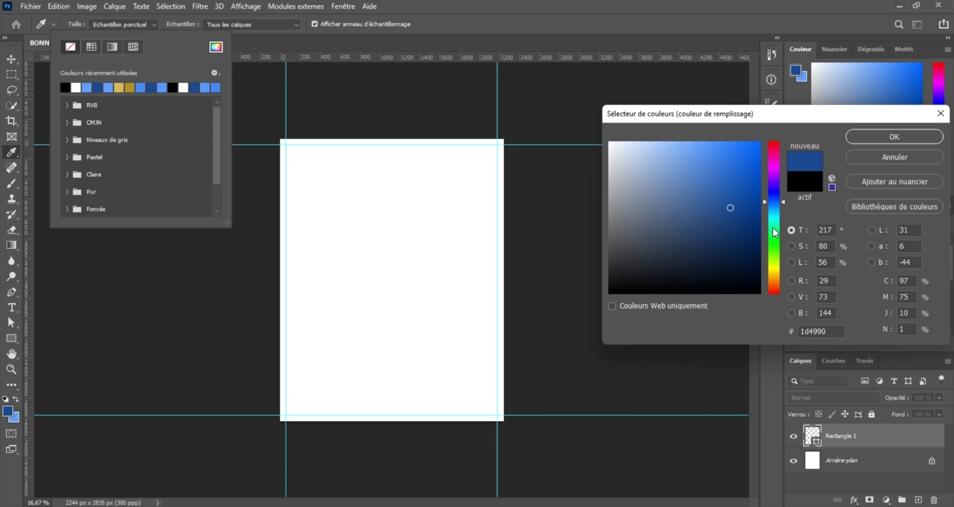
left_click(889, 139)
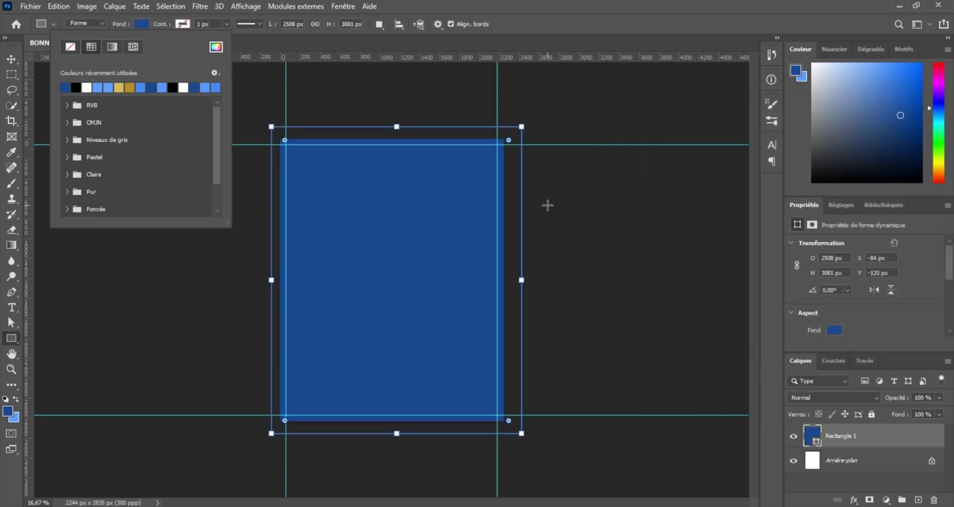
left_click(12, 59)
left_click(195, 239)
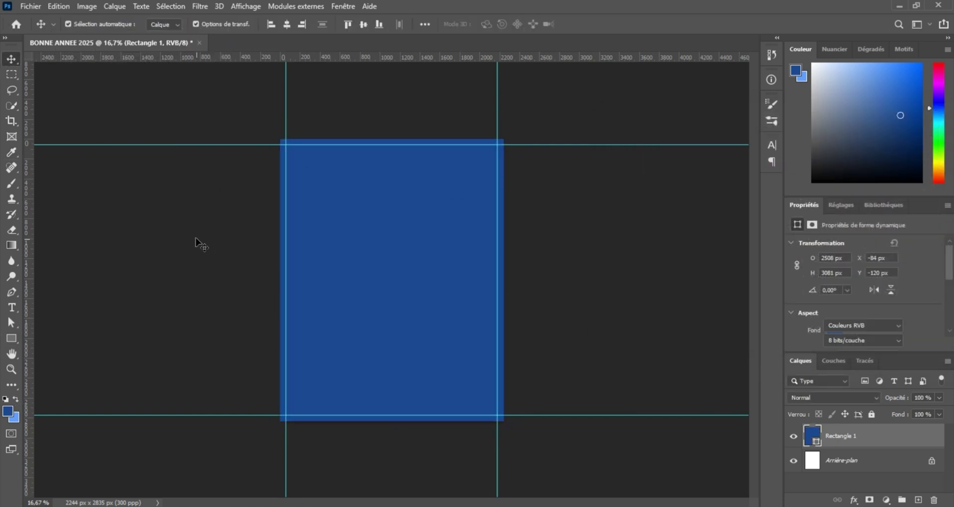
Add a new empty layer above the dark blue rectangle layer.
left_click(863, 437)
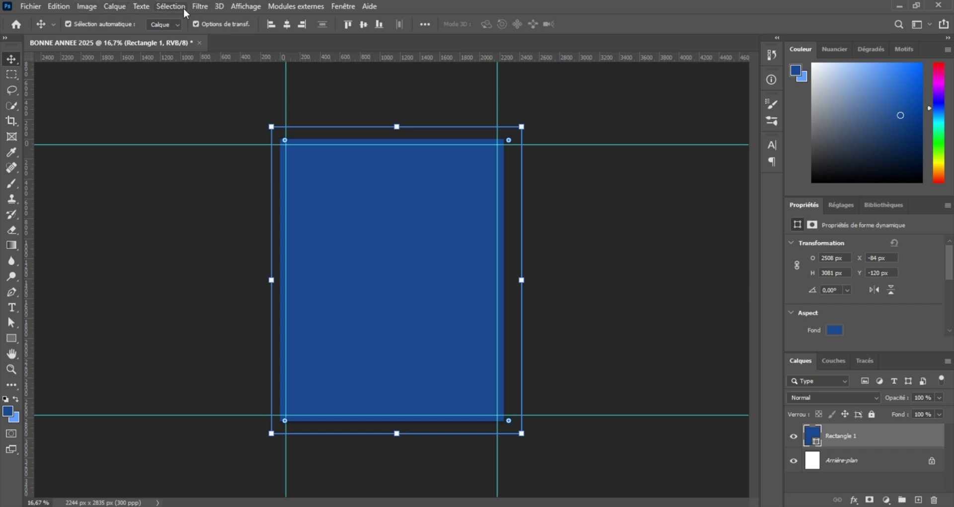
left_click(114, 7)
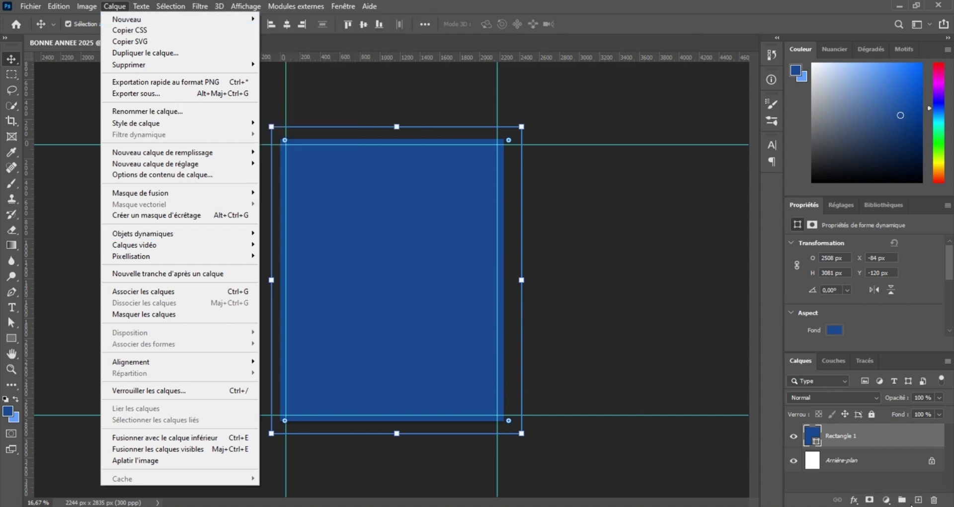
left_click(917, 499)
left_click(917, 499)
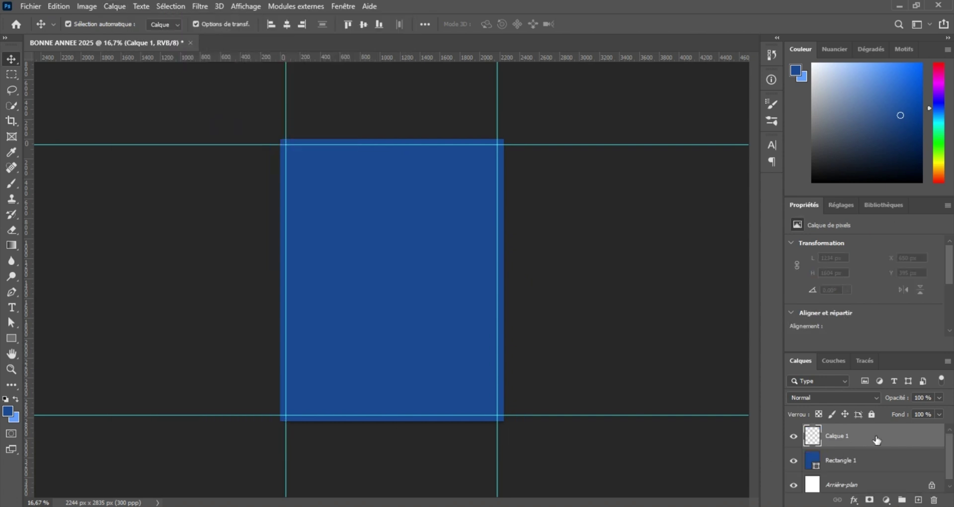
Paint a soft light blue glow at the poster's centre on the new layer, using a single dab of the 1800 px brush.
left_click(11, 184)
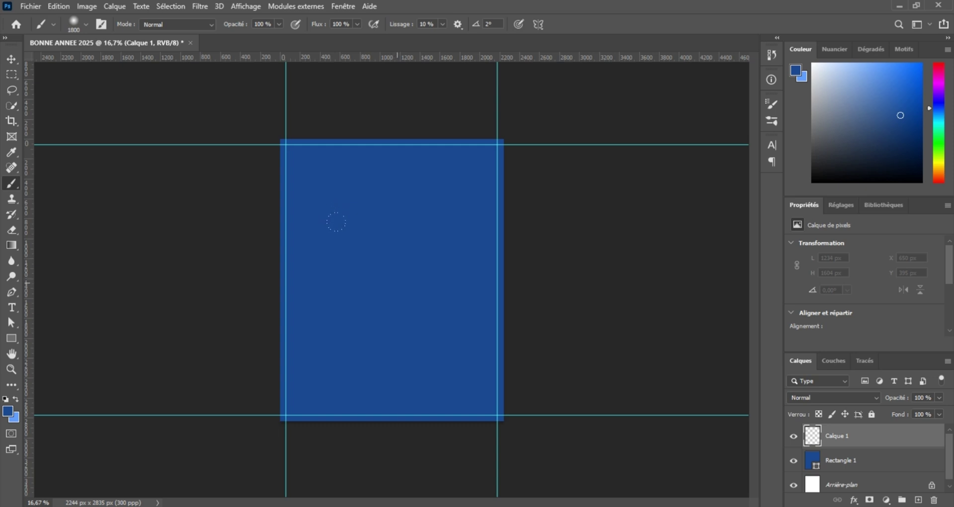
left_click(335, 221)
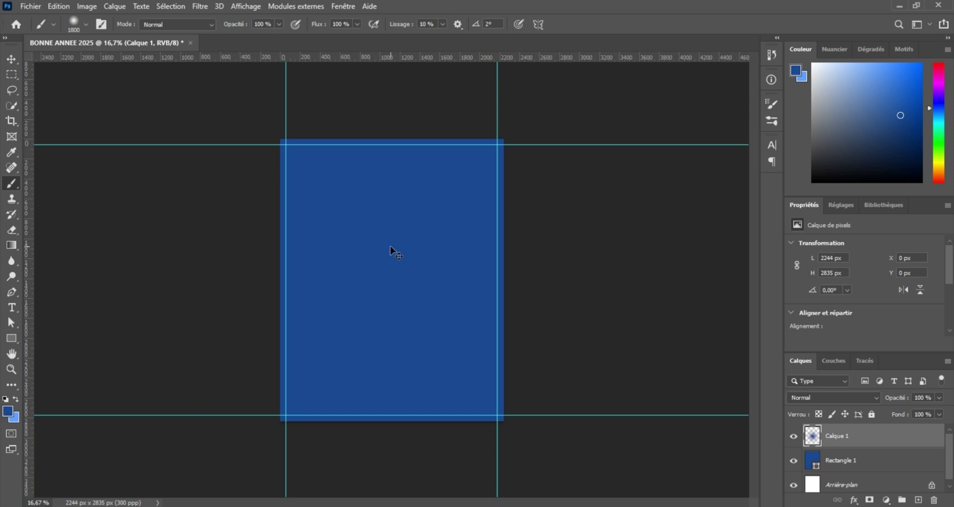
key("ctrl+z")
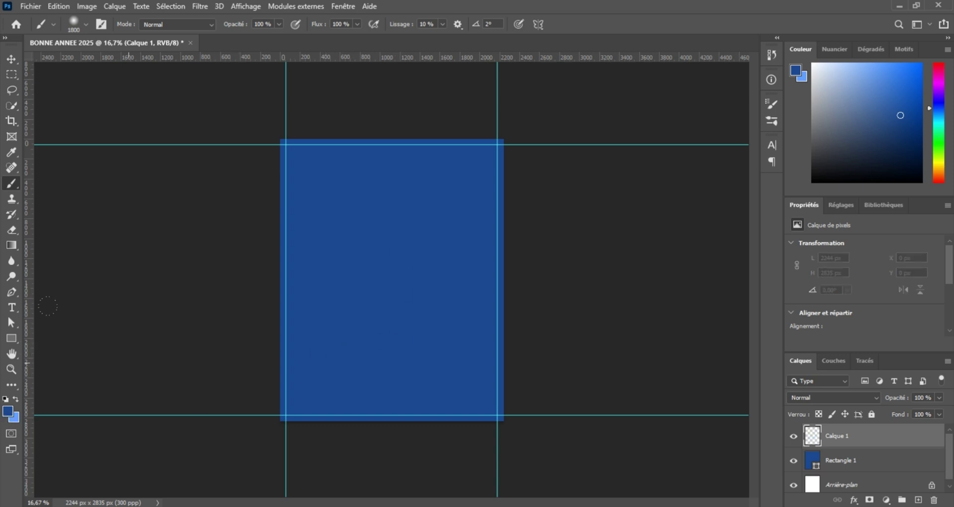
left_click(15, 398)
left_click(392, 279)
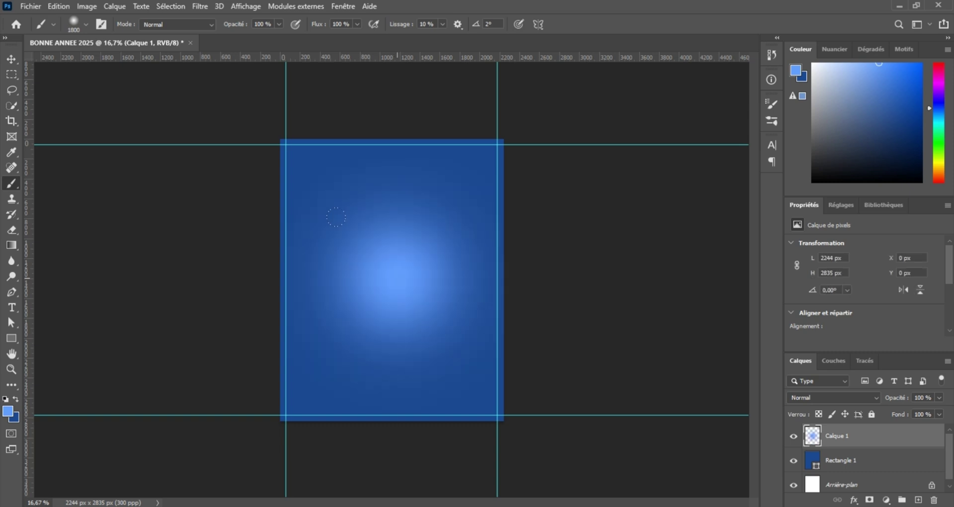
left_click(12, 59)
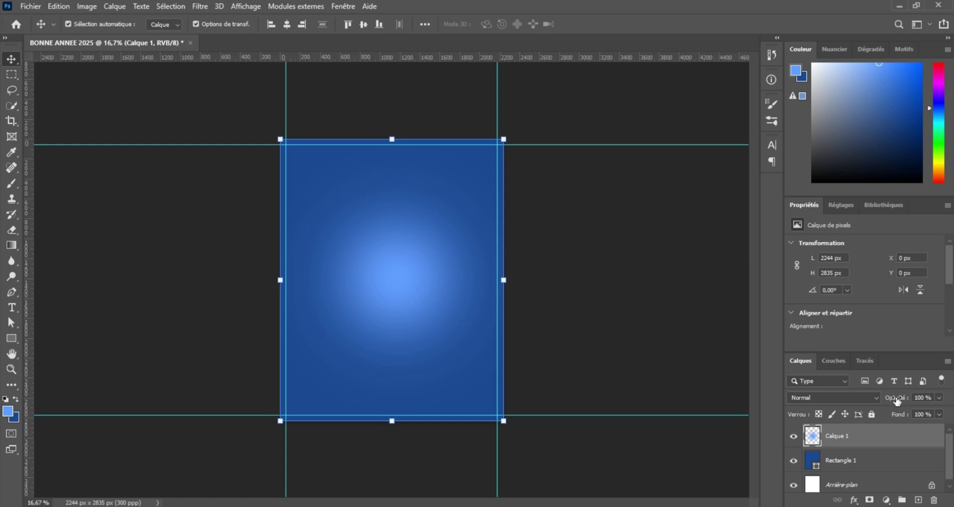
Try the glow layer at 65 % and 85 % opacity and set it back to 100 %.
left_click_drag(896, 401, 877, 409)
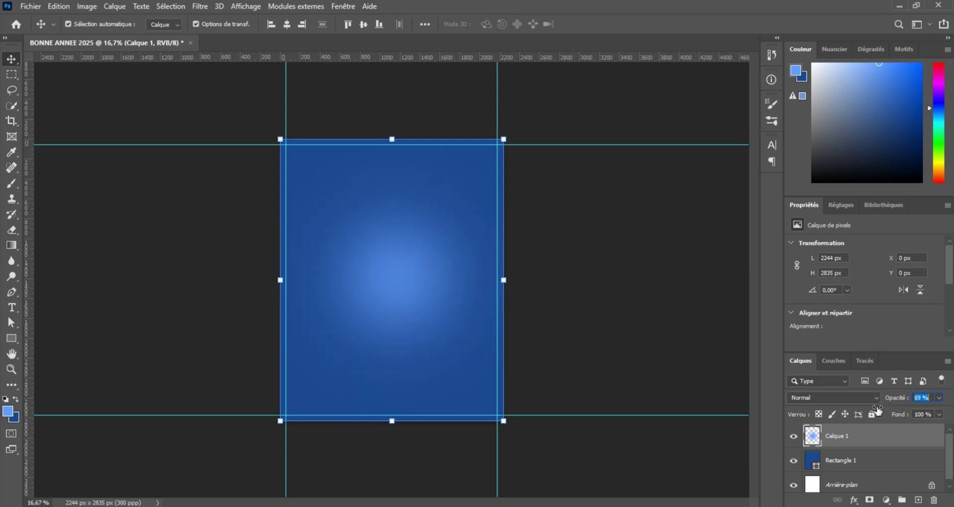
left_click_drag(878, 410, 888, 408)
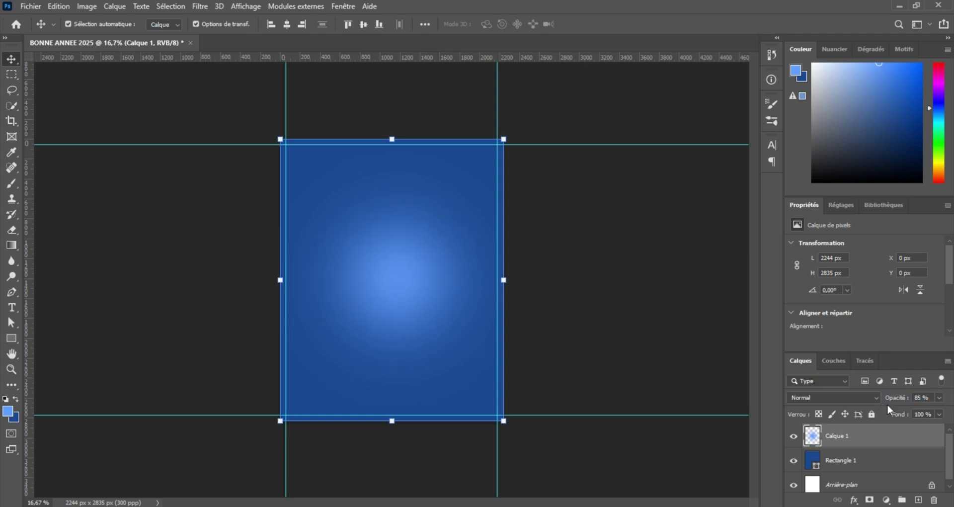
left_click(922, 398)
type("100")
key("Return")
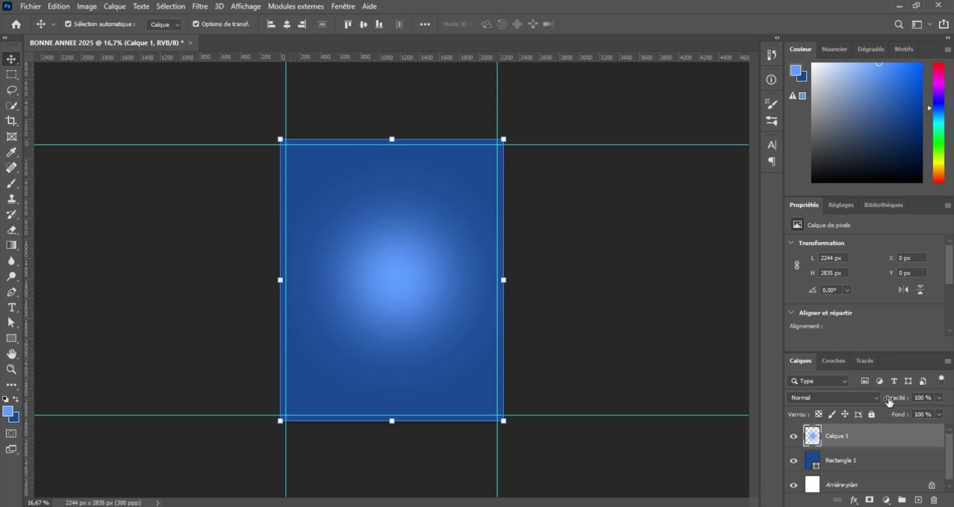
left_click(649, 321)
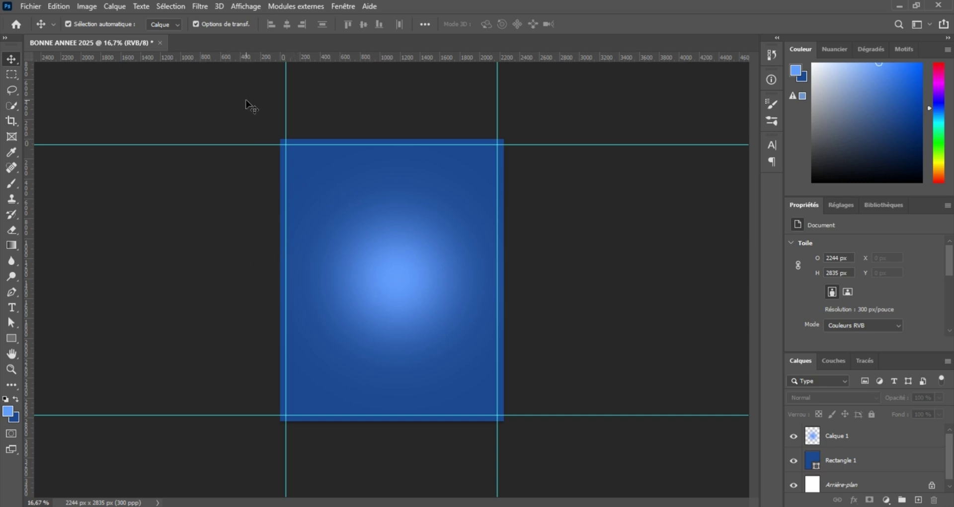
Open the gift_box_3d_render_white_2 file from the TUTO BONNE ANNEE folder.
left_click(28, 7)
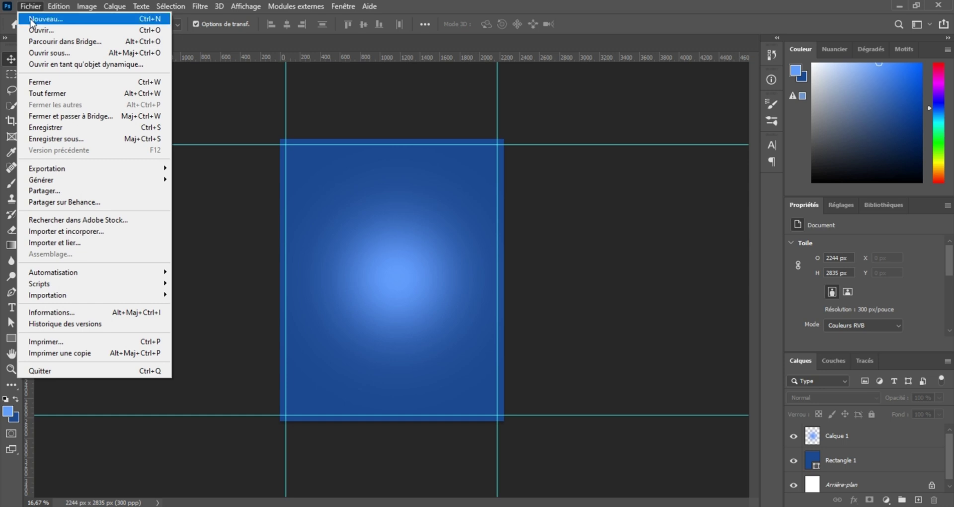
left_click(84, 31)
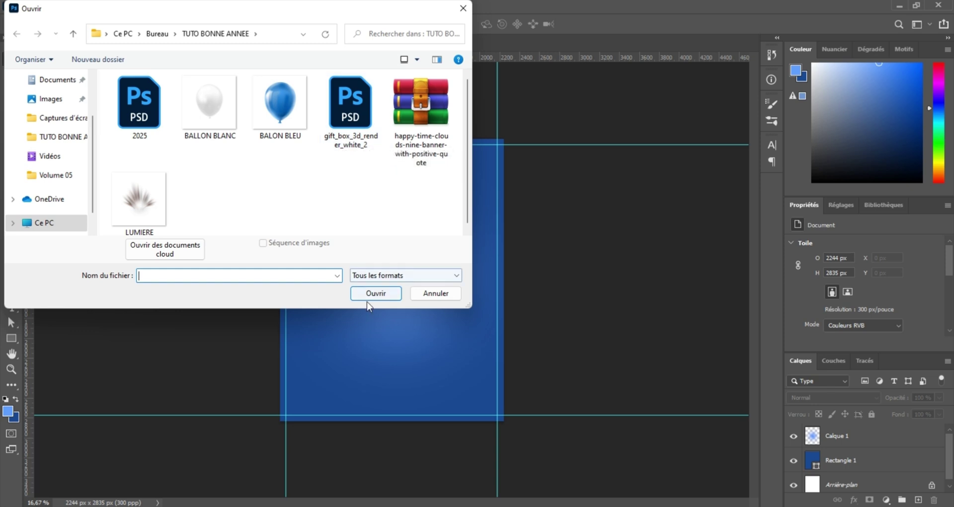
left_click(350, 149)
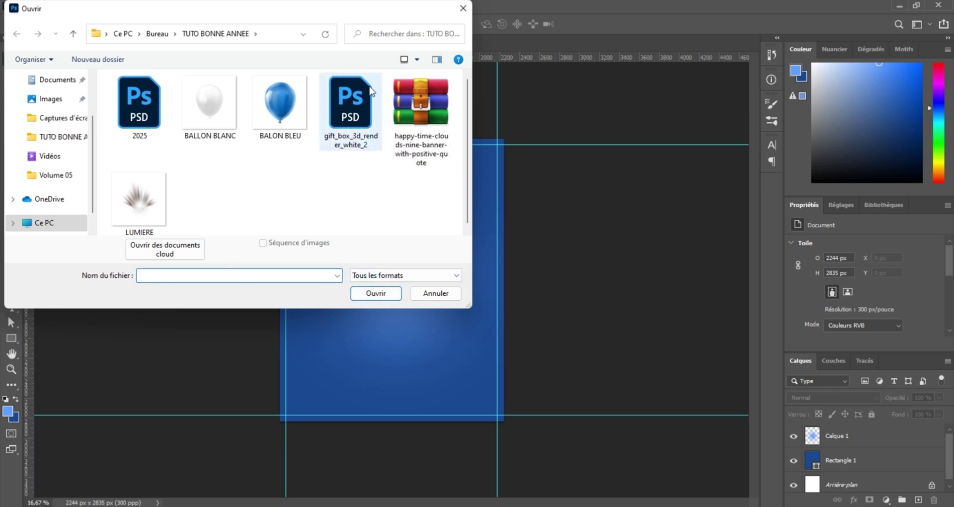
left_click(374, 293)
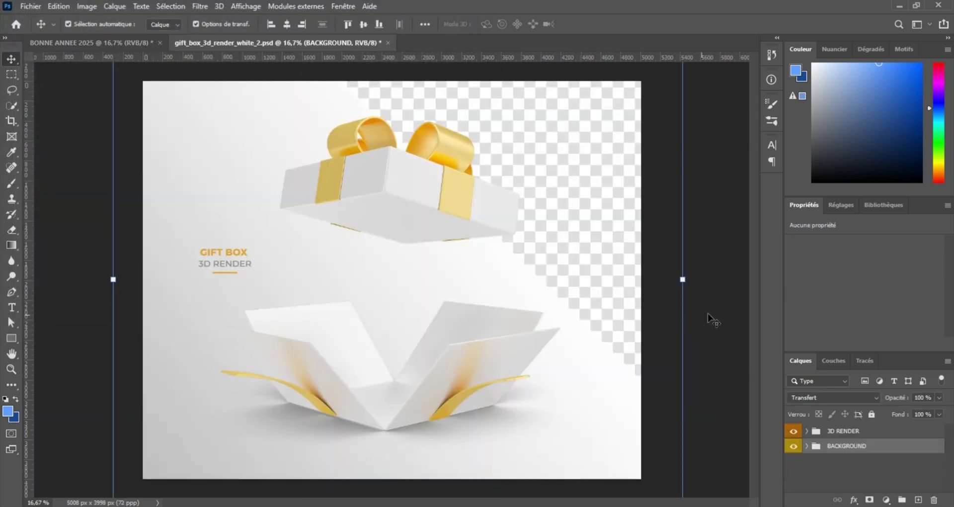
Open the contents of the GIFT BOX 3D RENDER smart object, delete the floating lid with a rectangular selection, and deselect.
mouse_move(481, 371)
left_mouse_down()
mouse_move(461, 372)
mouse_move(485, 373)
mouse_move(496, 358)
mouse_move(485, 374)
mouse_move(489, 362)
left_mouse_up()
mouse_move(417, 187)
left_mouse_down()
mouse_move(439, 186)
mouse_move(432, 171)
mouse_move(411, 180)
left_mouse_up()
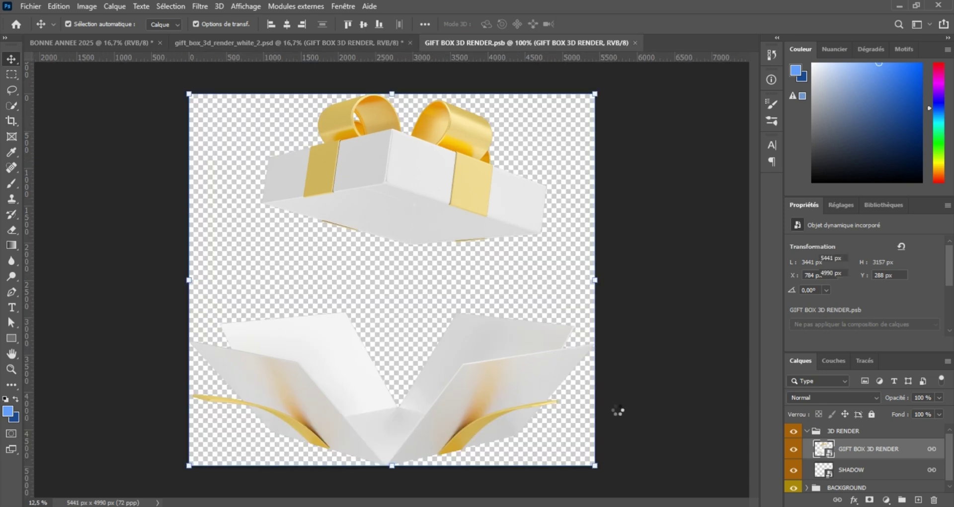
left_click(12, 74)
left_click_drag(177, 75, 666, 270)
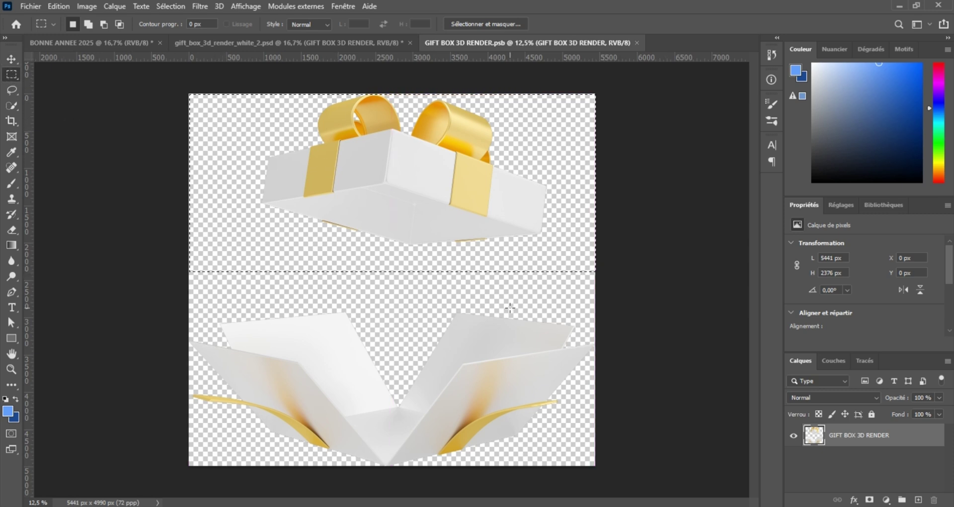
key("Delete")
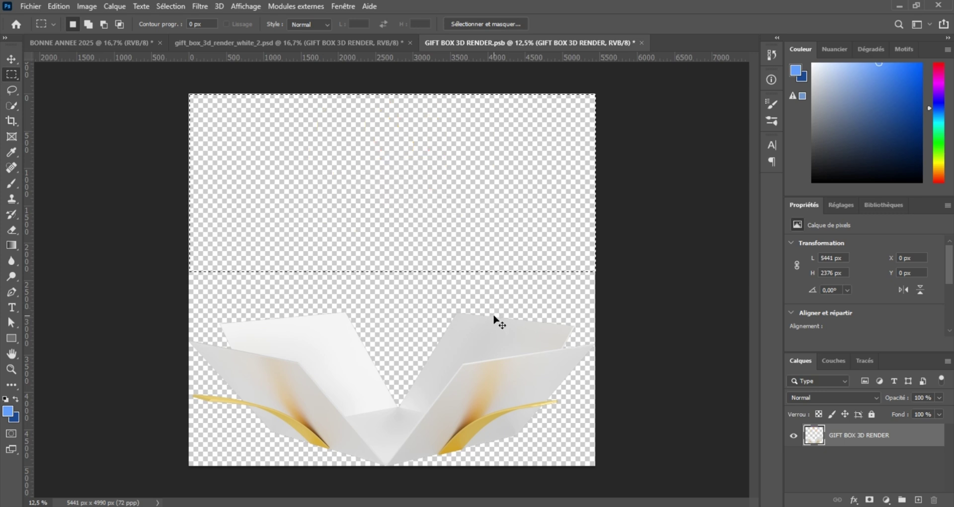
right_click(424, 184)
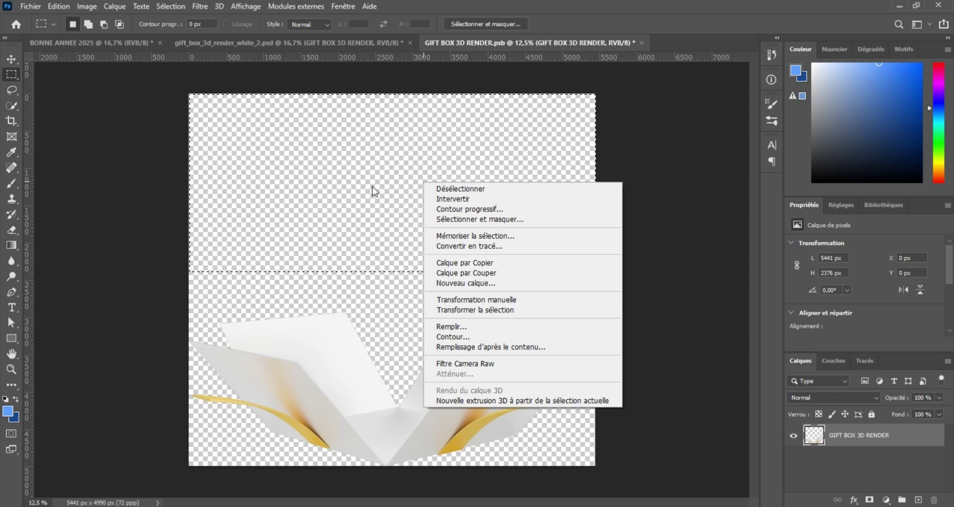
left_click(368, 311)
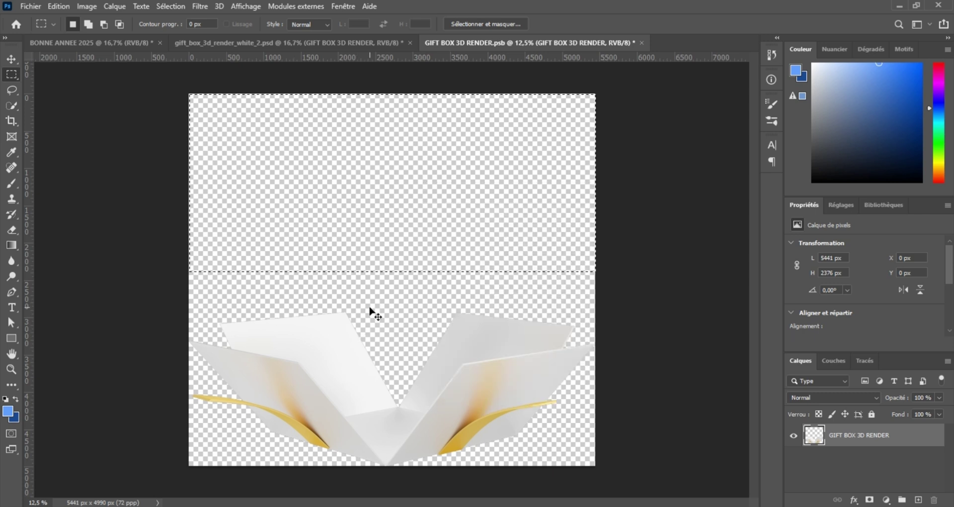
left_click(369, 309)
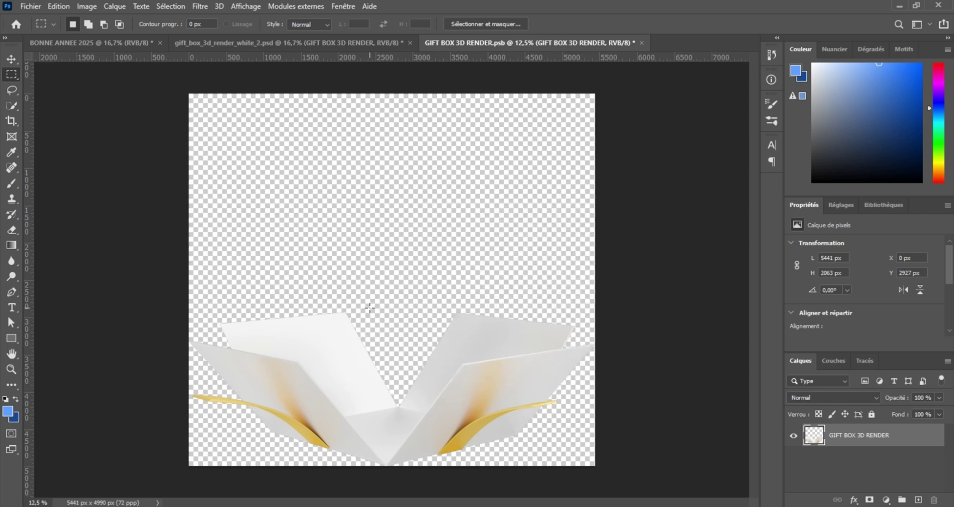
Save the edited smart object and bring the open gift box with its SHADOW layer into the BONNE ANNEE 2025 poster.
left_click(12, 59)
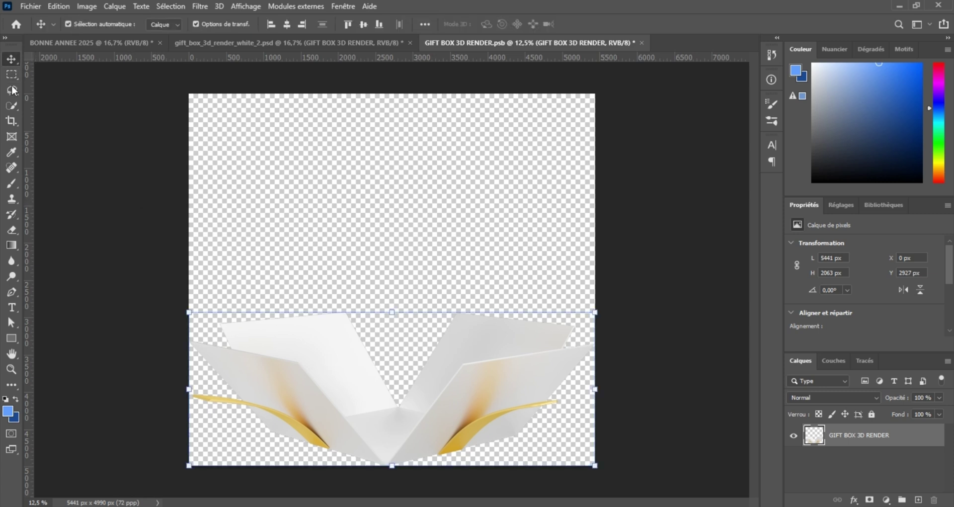
key("ctrl+s")
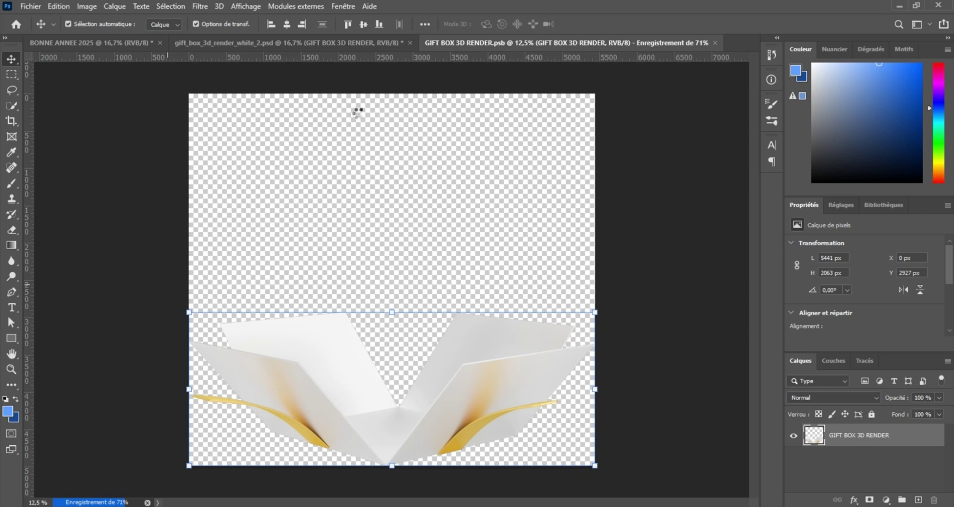
left_click(326, 41)
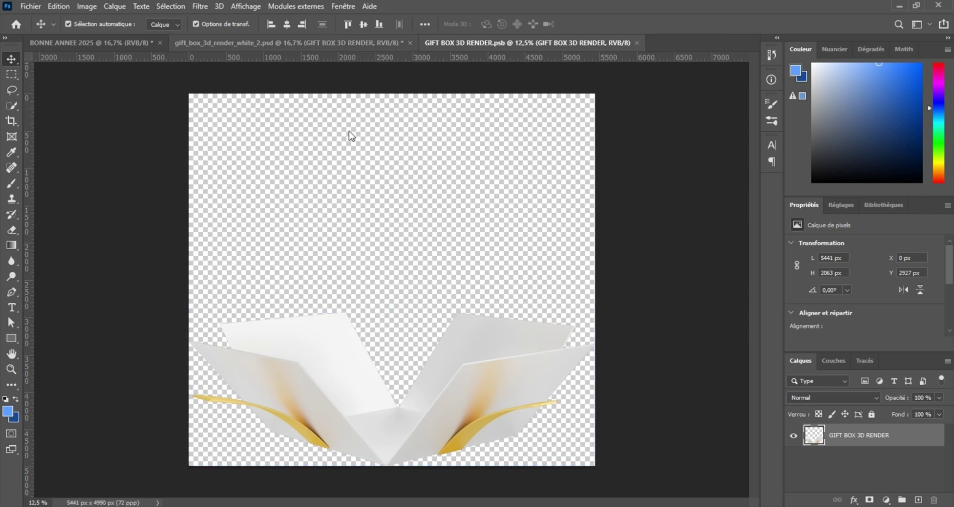
left_click_drag(440, 398, 234, 167)
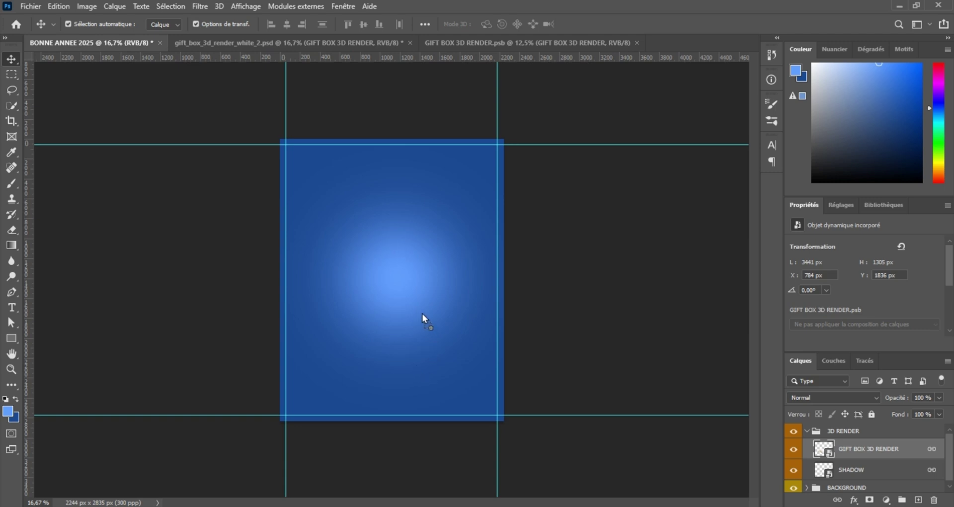
left_click_drag(422, 314, 399, 303)
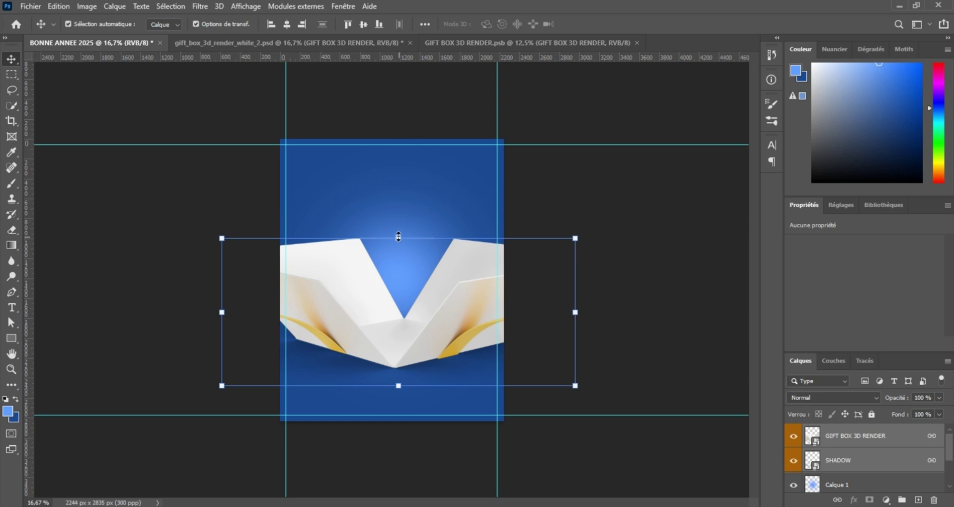
Scale the gift box and its shadow to about 54 % and centre them horizontally in the lower part of the poster.
left_click_drag(398, 236, 407, 292)
left_click_drag(397, 240, 391, 309)
mouse_move(411, 353)
left_mouse_down()
mouse_move(416, 342)
mouse_move(408, 349)
left_mouse_up()
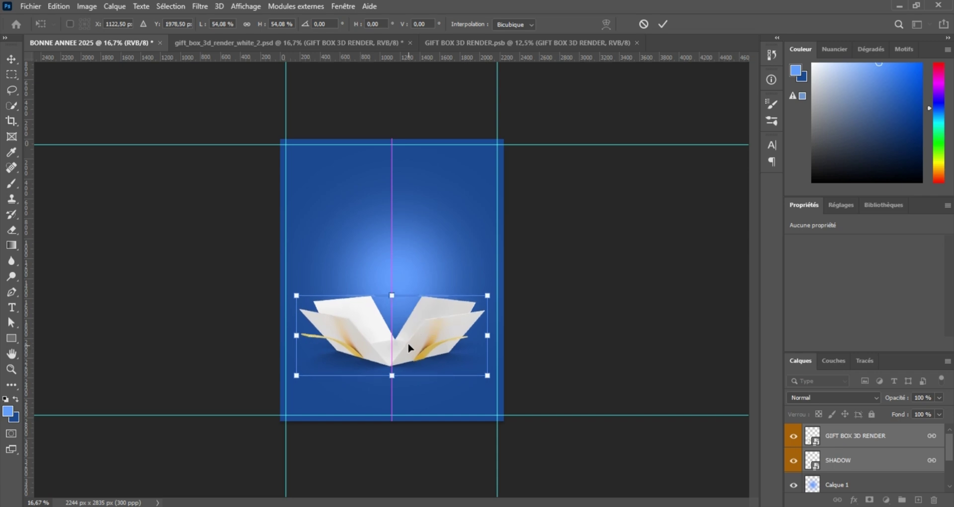
key("Return")
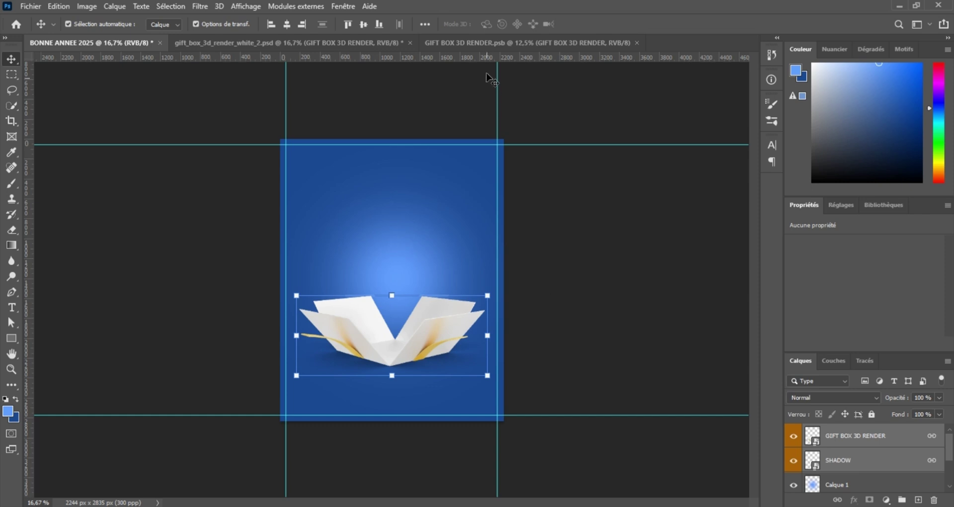
Close the gift box smart object and its source file, and deselect the layers in the poster.
left_click(478, 43)
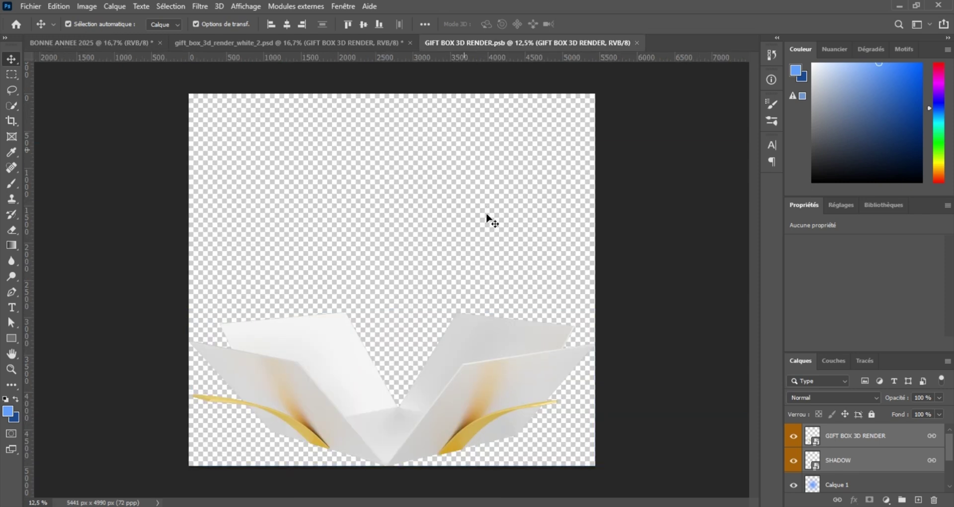
key("ctrl+w")
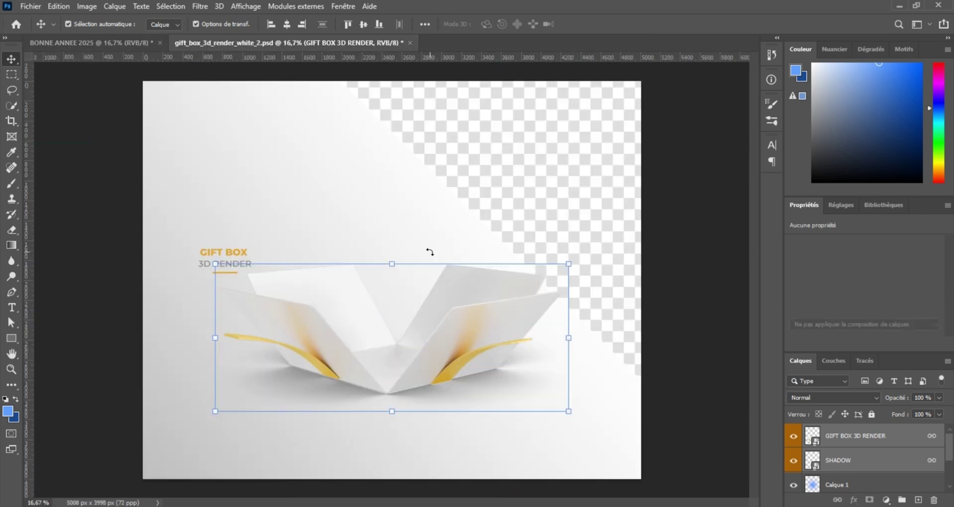
key("ctrl+w")
left_click(530, 388)
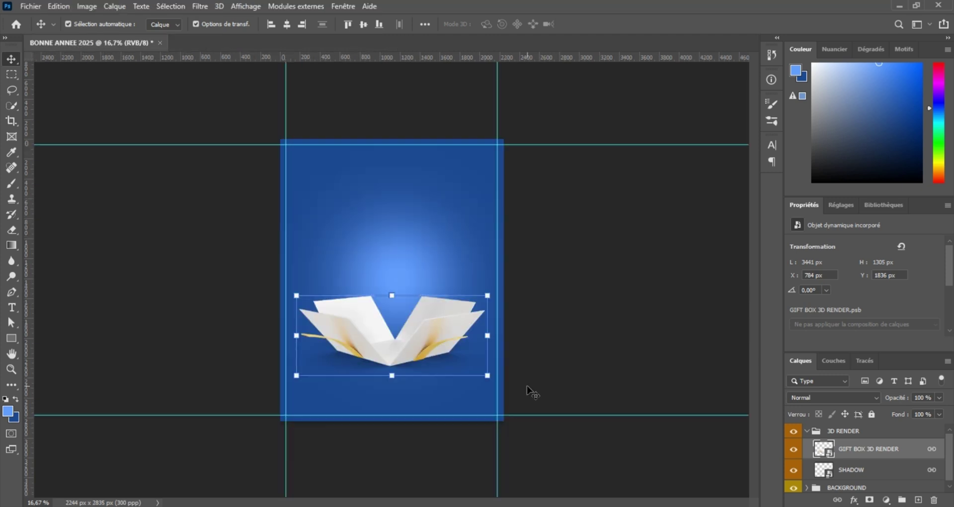
left_click(149, 185)
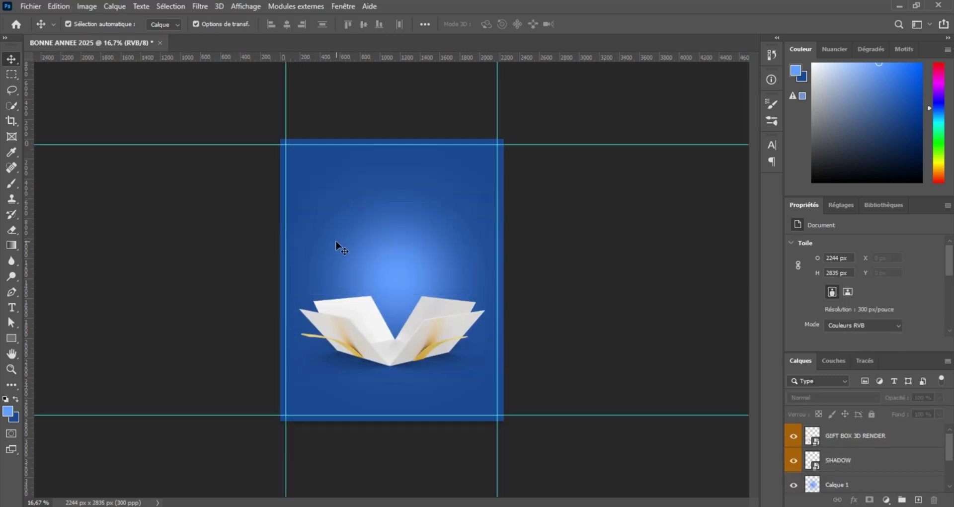
Open the 2025 PSD file from the TUTO BONNE ANNEE folder, keeping its layers.
key("ctrl+o")
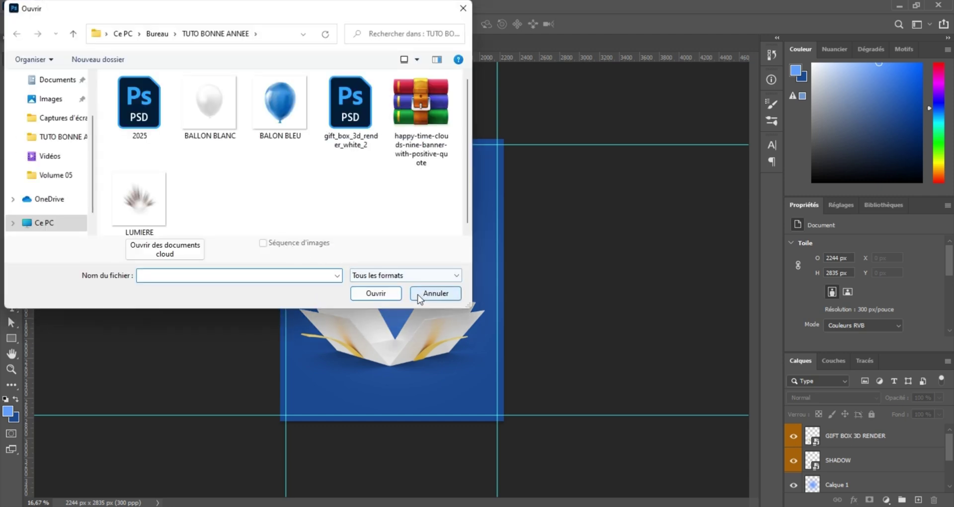
left_click(144, 107)
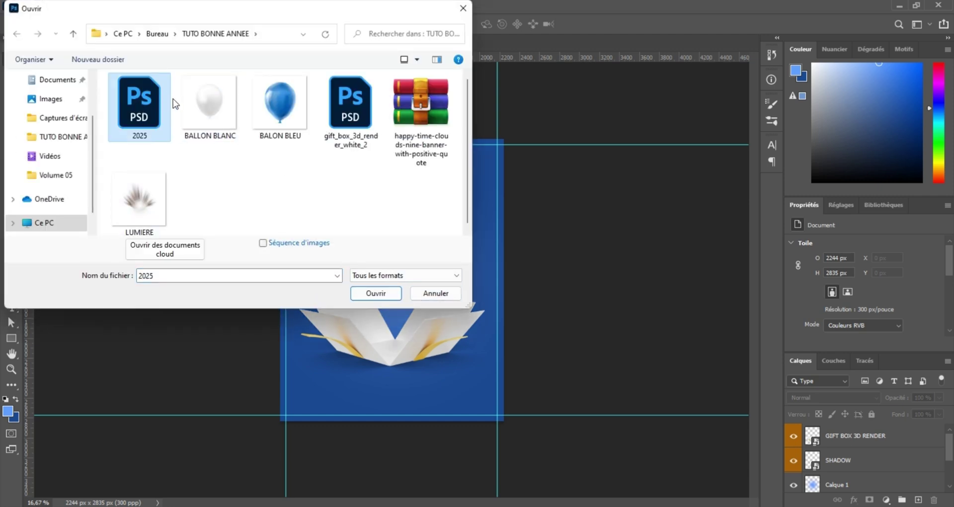
left_click(372, 294)
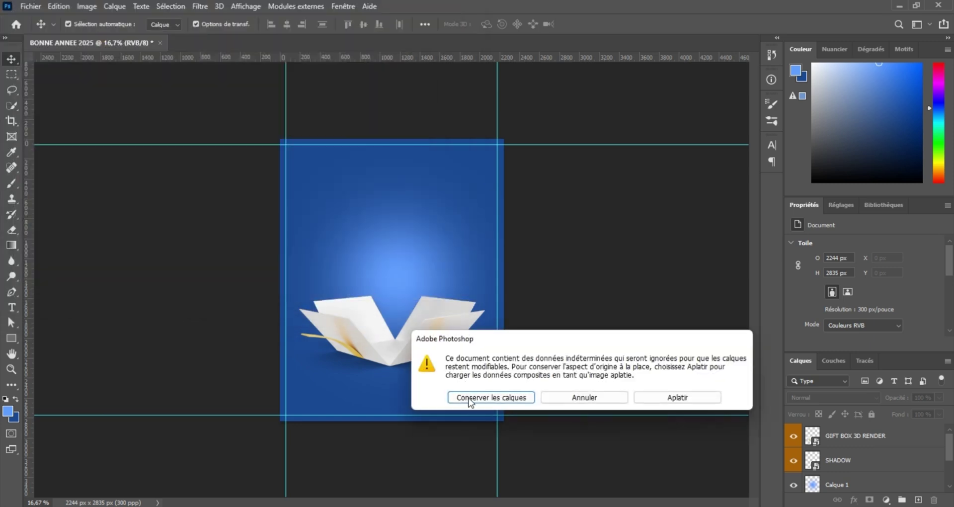
left_click(469, 398)
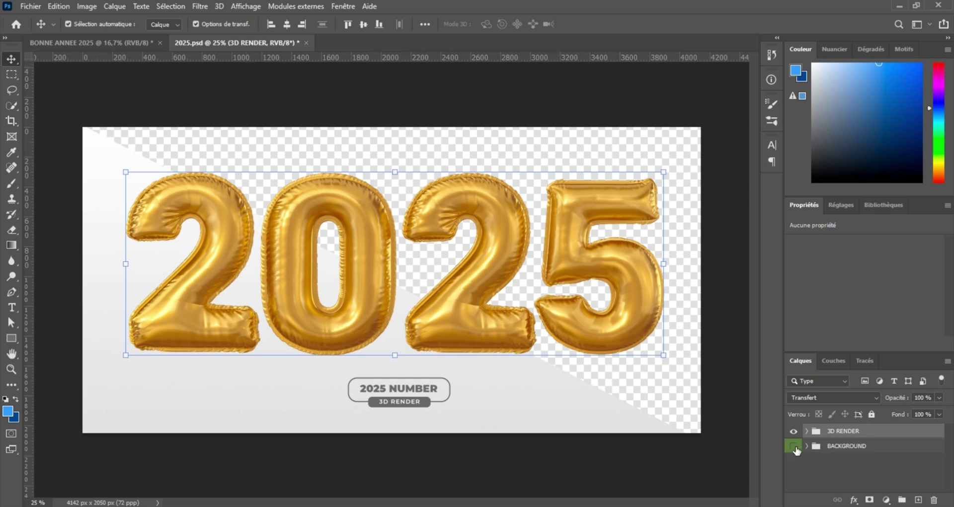
Hide the BACKGROUND group and reposition the golden 2025 numerals at about X 267 px, Y 286 px.
left_click(794, 447)
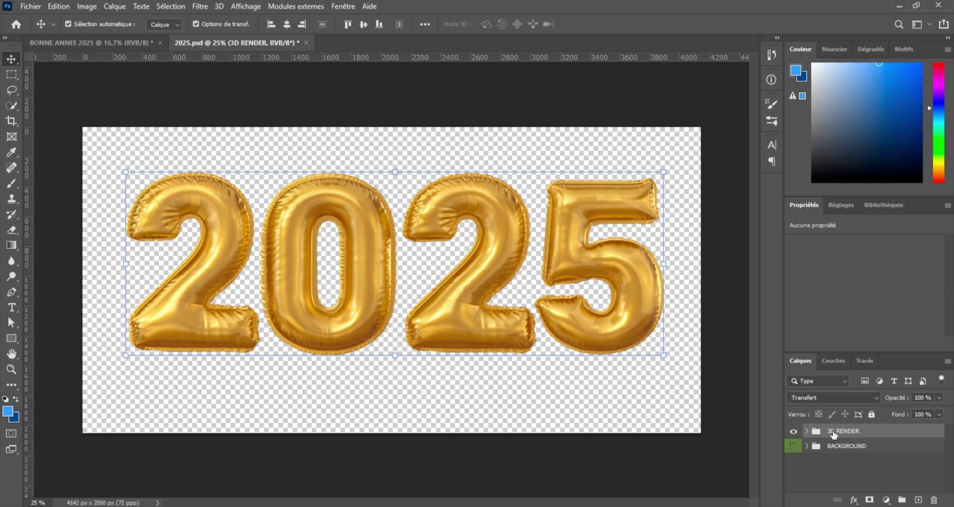
mouse_move(365, 273)
left_mouse_down()
mouse_move(377, 300)
mouse_move(393, 264)
mouse_move(371, 282)
left_mouse_up()
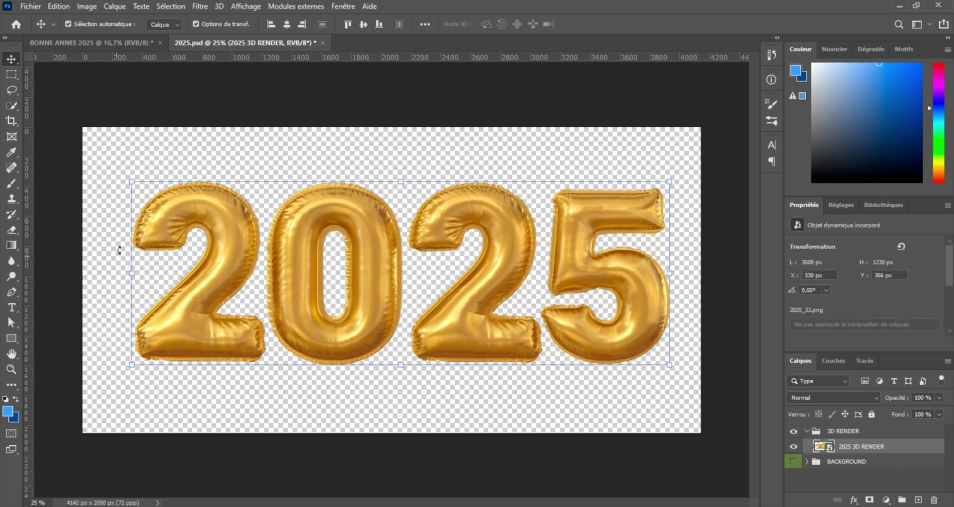
key("ctrl+z")
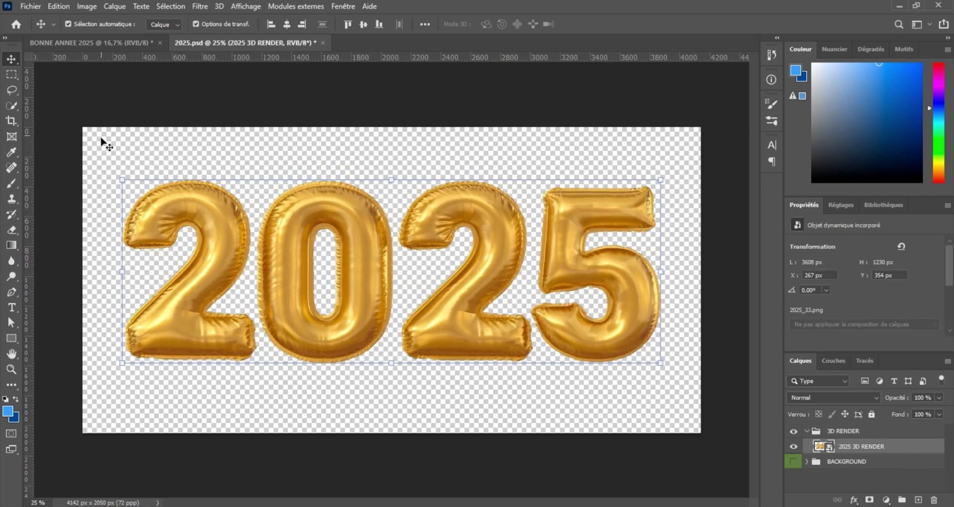
left_click_drag(211, 229, 212, 219)
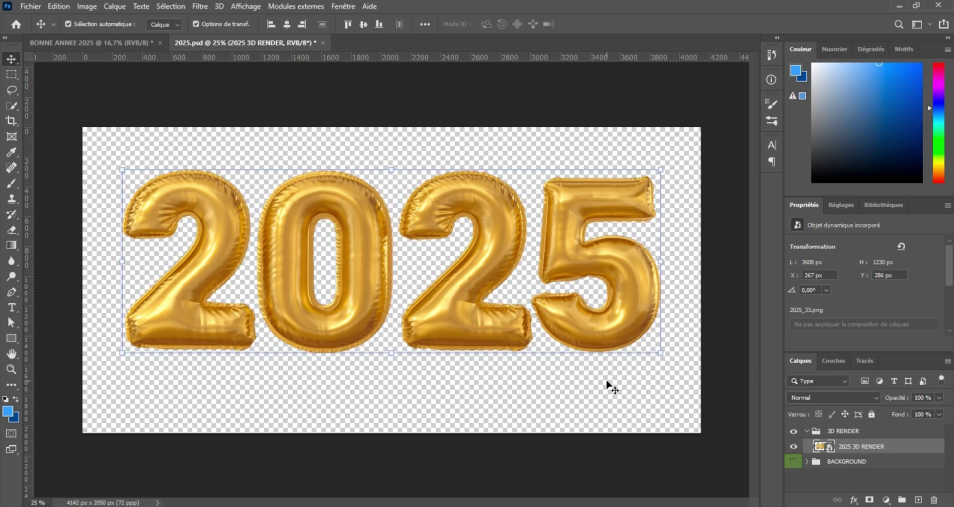
Rasterize the 2025 3D RENDER layer, take it out of the 3D RENDER group, and remove the emptied group.
left_click(846, 431)
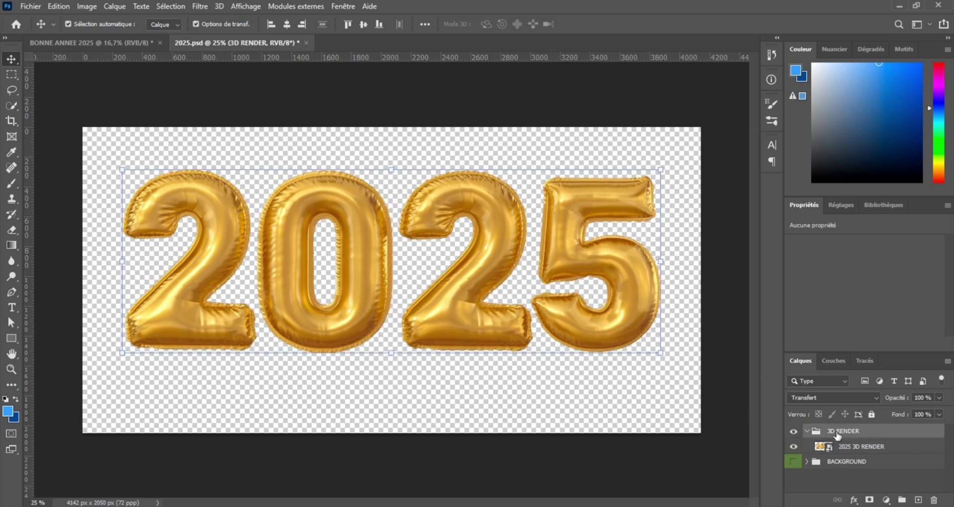
left_click(841, 446)
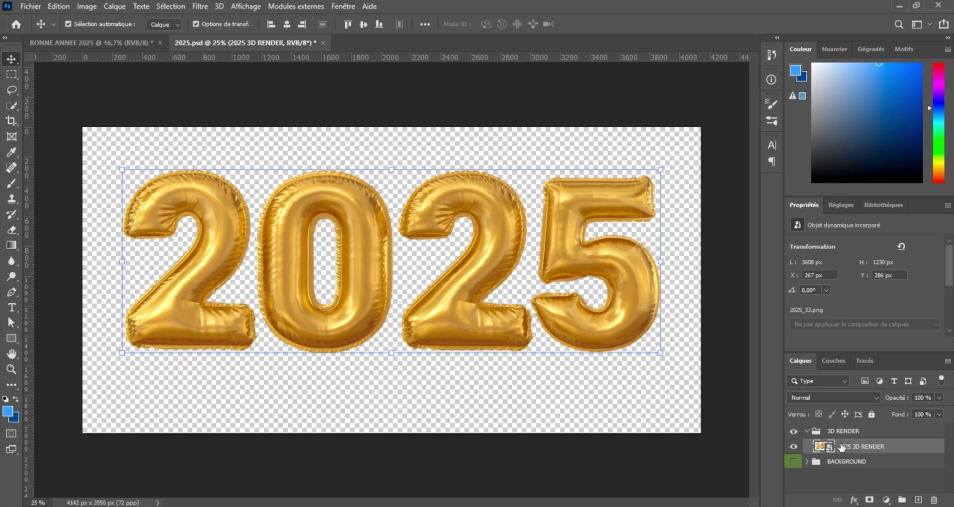
right_click(841, 447)
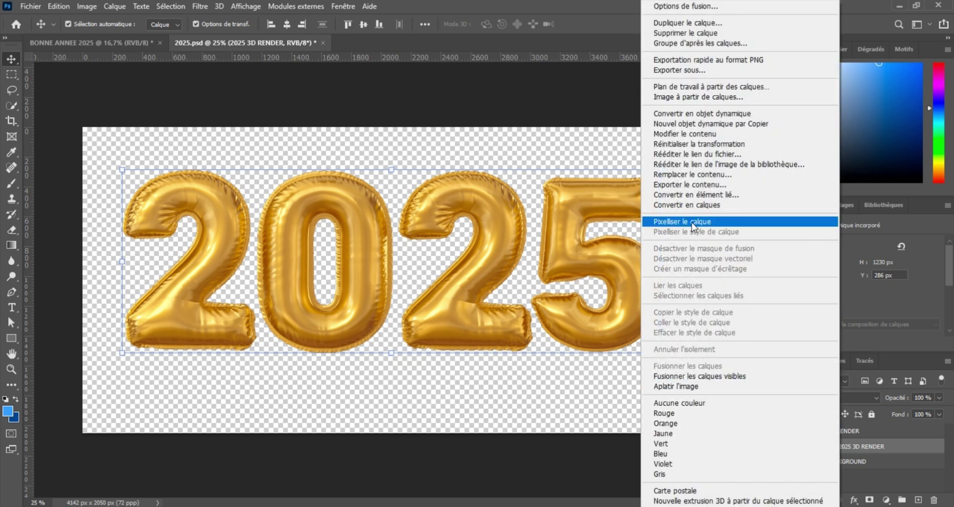
left_click(694, 227)
mouse_move(847, 443)
left_mouse_down()
mouse_move(841, 428)
mouse_move(838, 444)
left_mouse_up()
left_click(843, 448)
key("Delete")
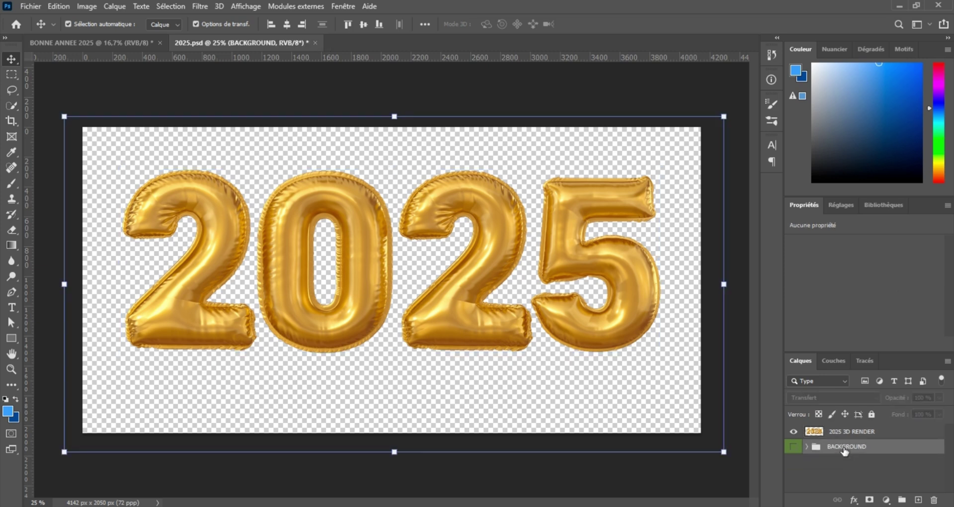
Trace a closed pen path in Tracé mode around the first 2 of the 2025 3D RENDER layer.
left_click(806, 433)
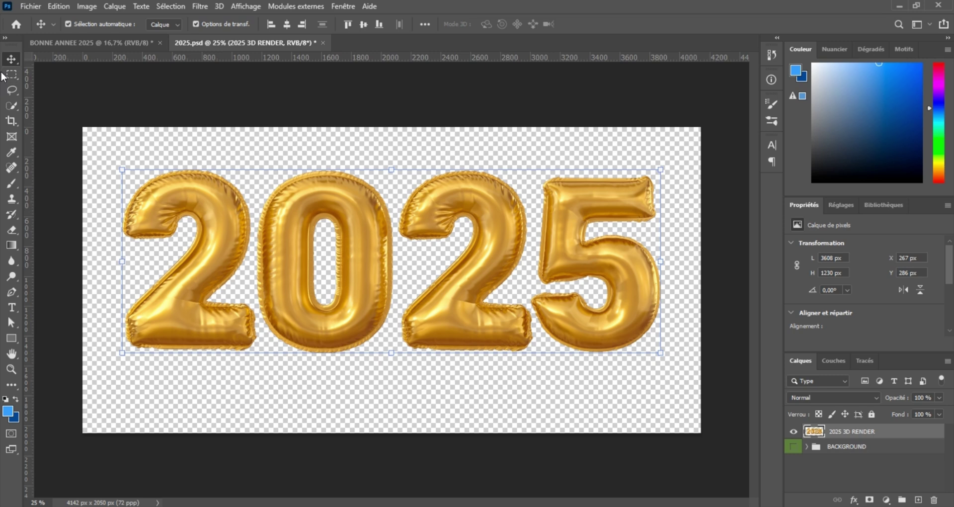
key("p")
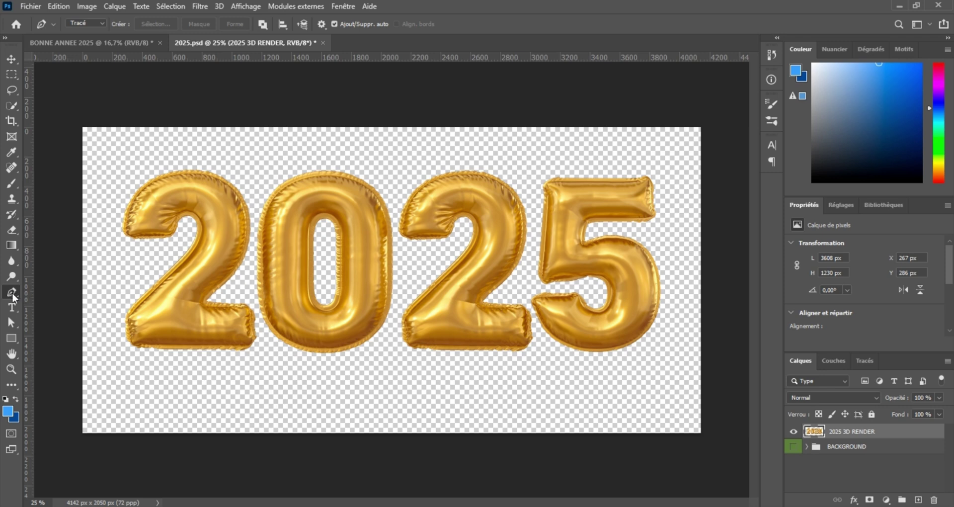
left_click(92, 23)
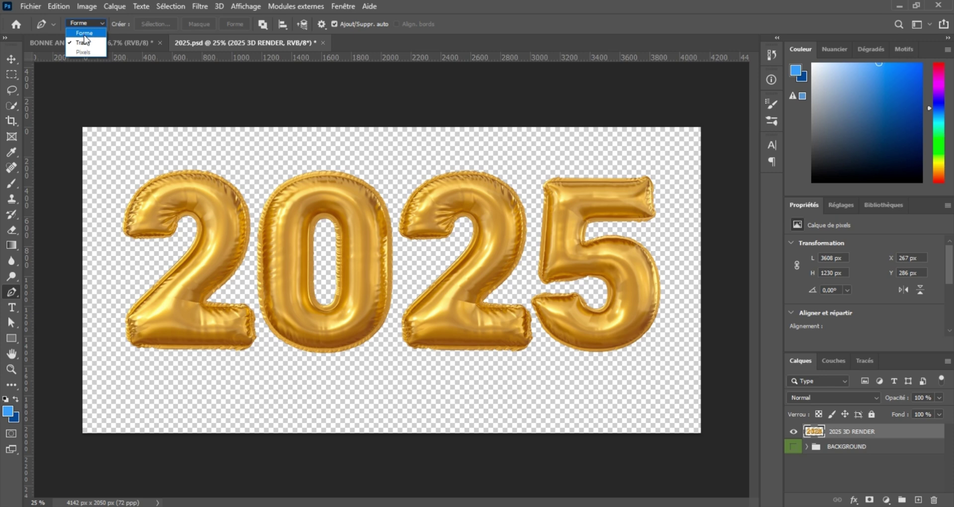
left_click(83, 43)
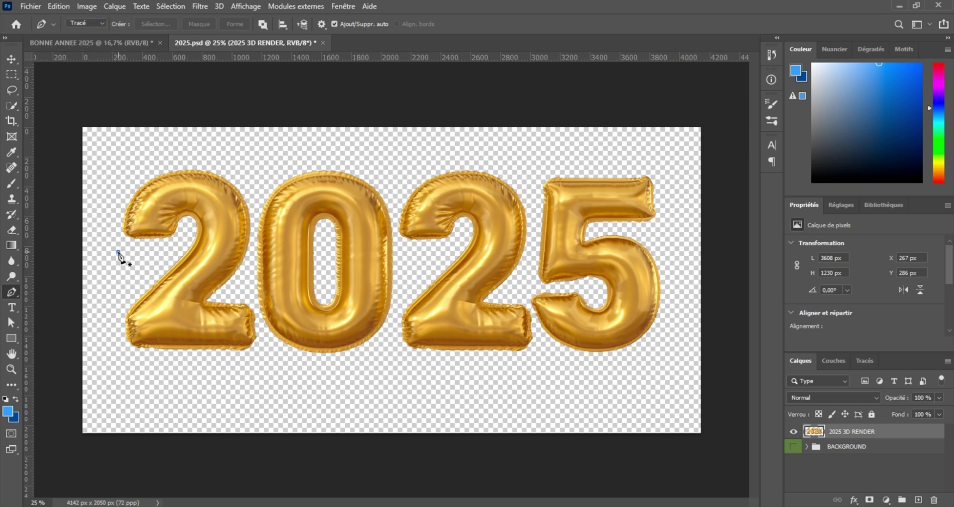
left_click(113, 213)
left_click(122, 175)
left_click_drag(165, 155, 246, 161)
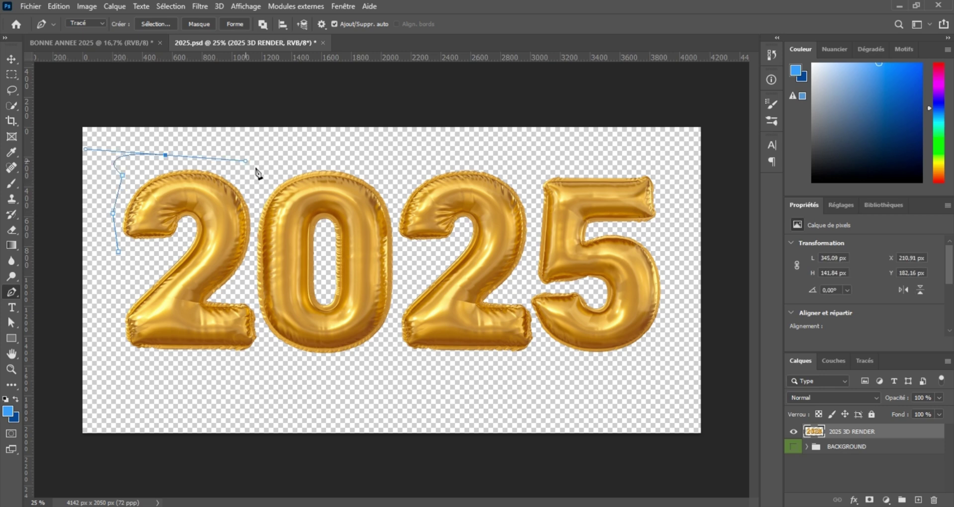
left_click(255, 167)
left_click(255, 194)
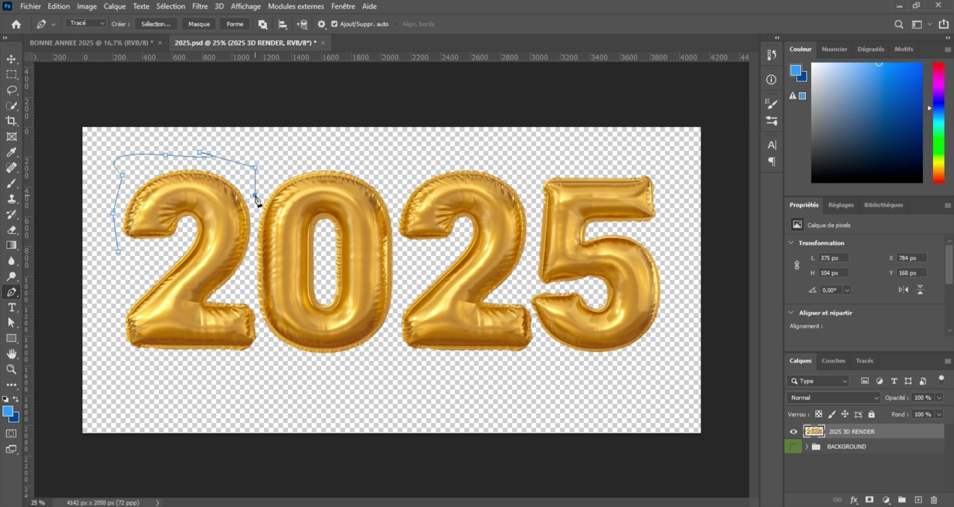
left_click(254, 244)
left_click(251, 296)
left_click(266, 351)
left_click(245, 379)
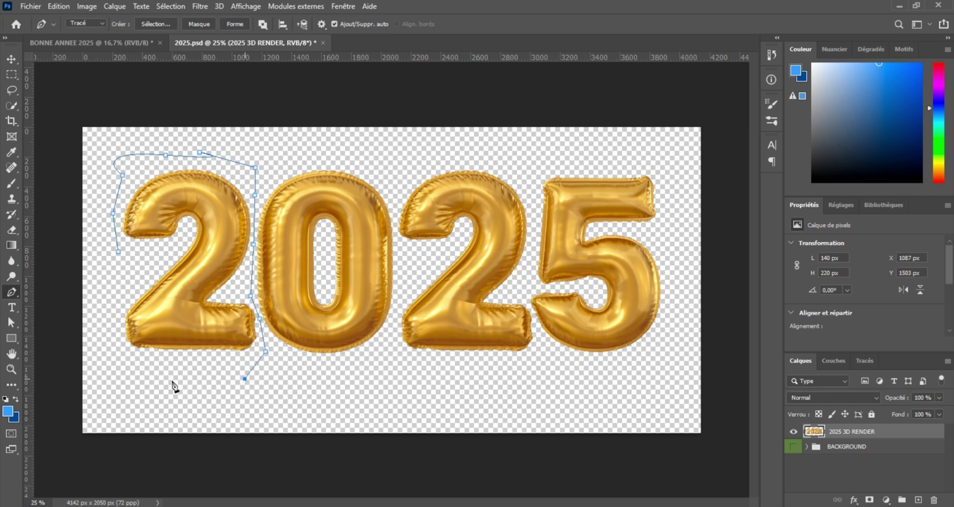
left_click(149, 378)
left_click(104, 343)
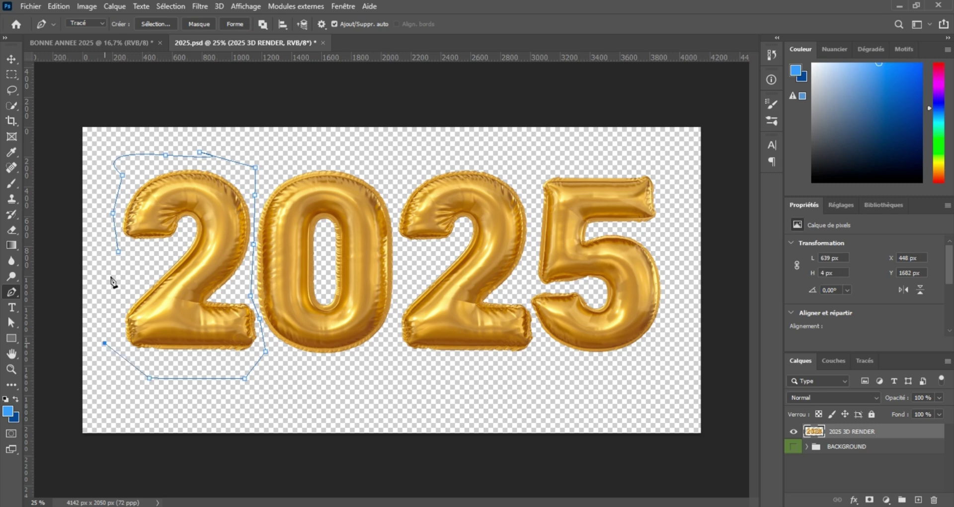
left_click(118, 252)
Convert the path around the first 2 into a selection and copy that numeral onto its own layer.
right_click(160, 183)
left_click(195, 231)
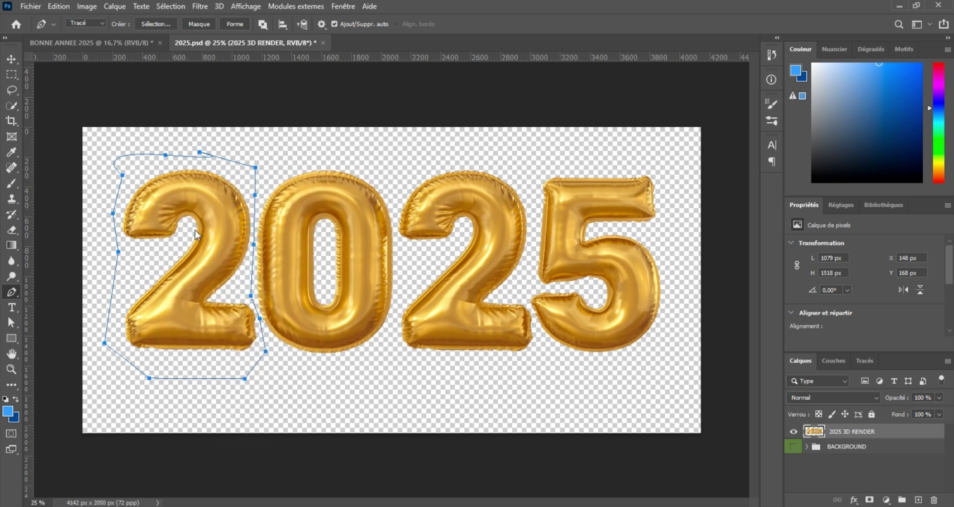
key("Return")
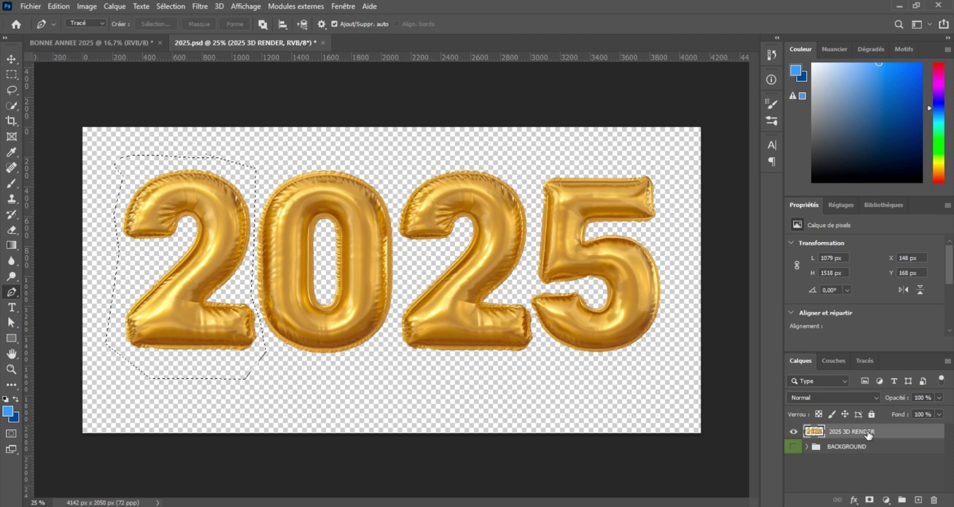
key("ctrl+j")
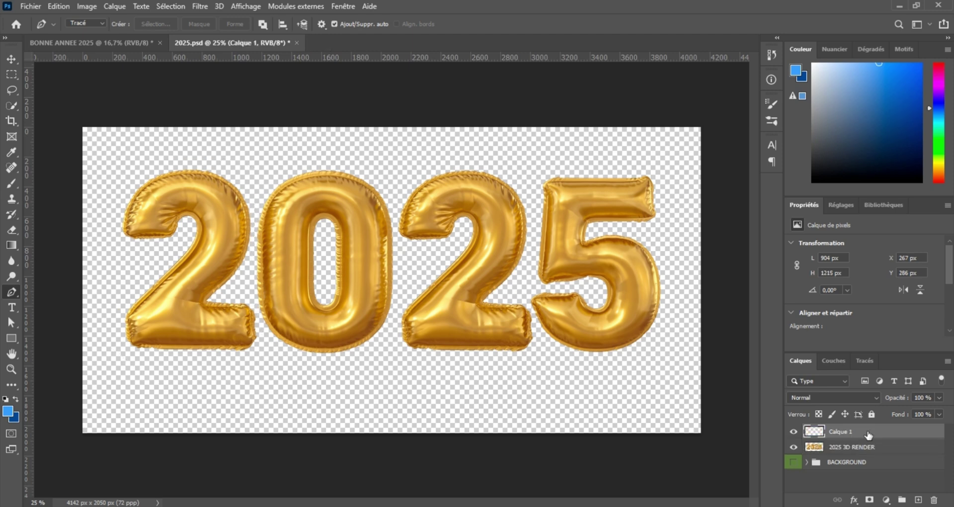
left_click(797, 448)
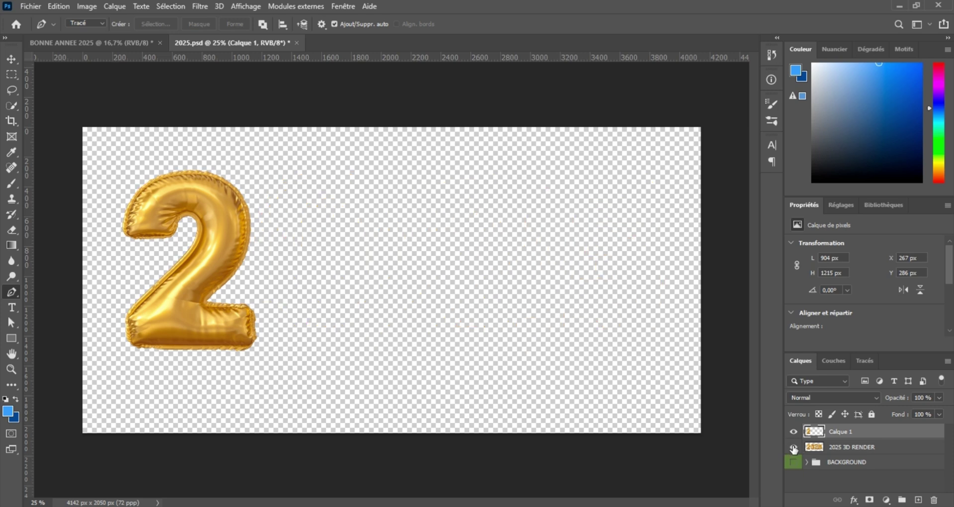
left_click(793, 448)
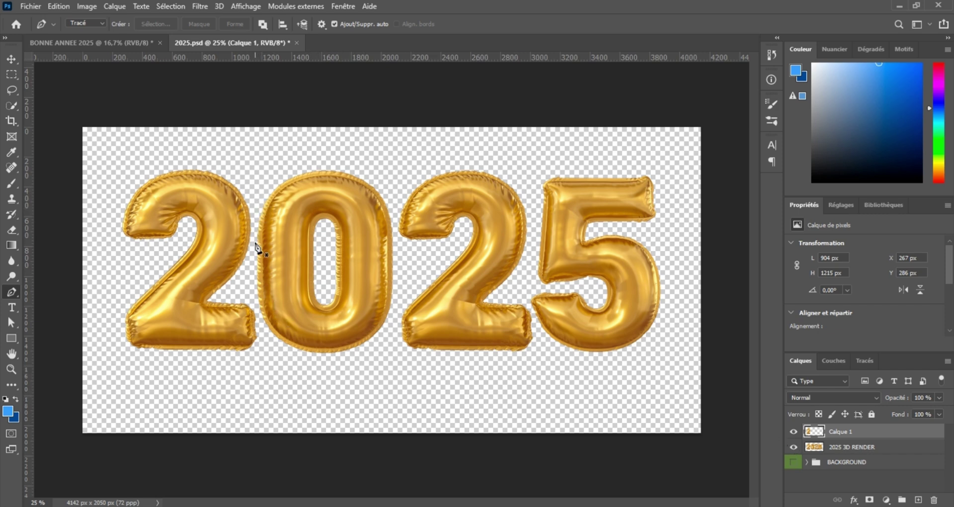
Trace a closed pen path around the 0 and convert it into a selection.
left_click(280, 354)
left_click(258, 318)
left_click(262, 177)
left_click(317, 152)
left_click(380, 158)
right_click(322, 230)
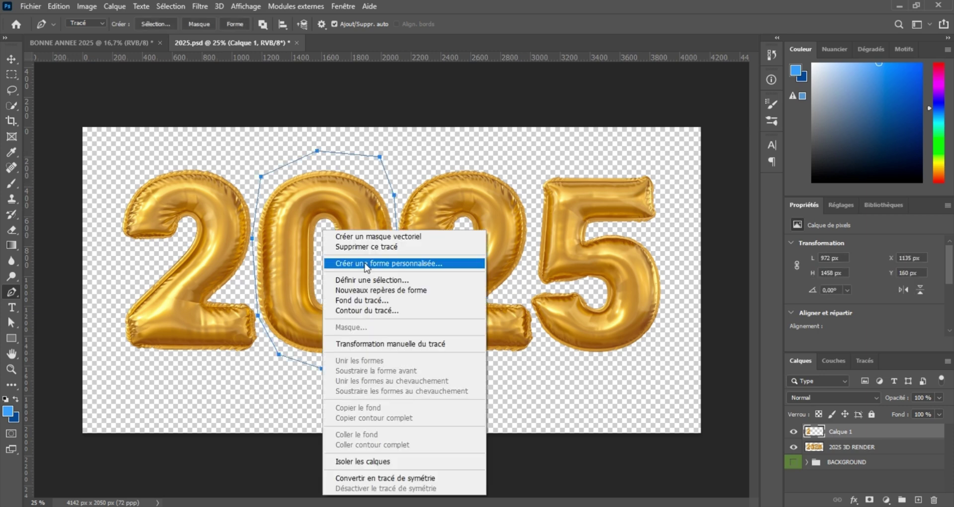
left_click(370, 281)
key("Return")
Copy the selected 0 from the 2025 3D RENDER layer onto its own layer.
left_click(862, 449)
key("ctrl+j")
left_click(793, 462)
left_click(793, 463)
Select the second 2 through a closed pen path and copy it from 2025 3D RENDER onto its own layer.
left_click(406, 359)
left_click(394, 343)
left_click(399, 285)
left_click(398, 243)
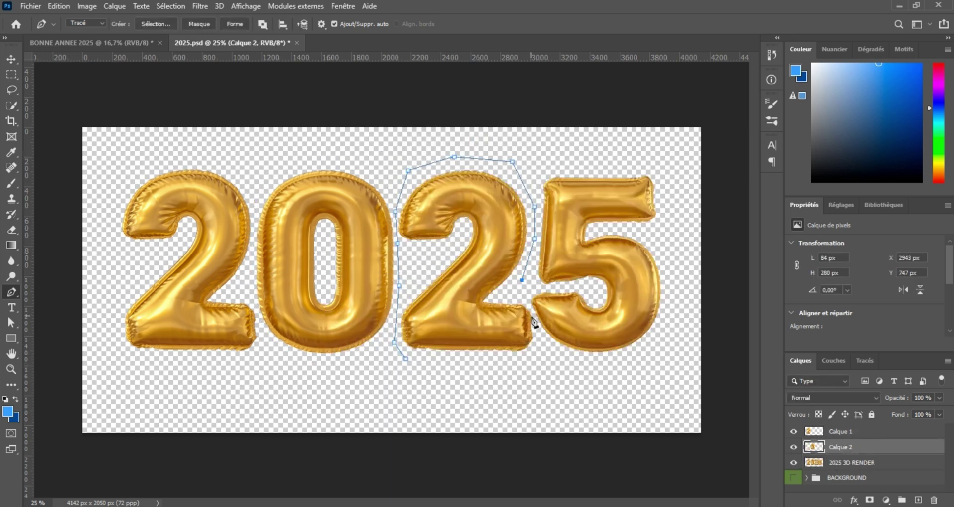
right_click(491, 249)
left_click(536, 281)
key("Return")
left_click(851, 464)
key("ctrl+j")
Outline the 5 with the Pen tool, copy it onto its own layer, and hide the 2025 3D RENDER layer.
left_click(528, 296)
left_click(531, 249)
left_click(543, 168)
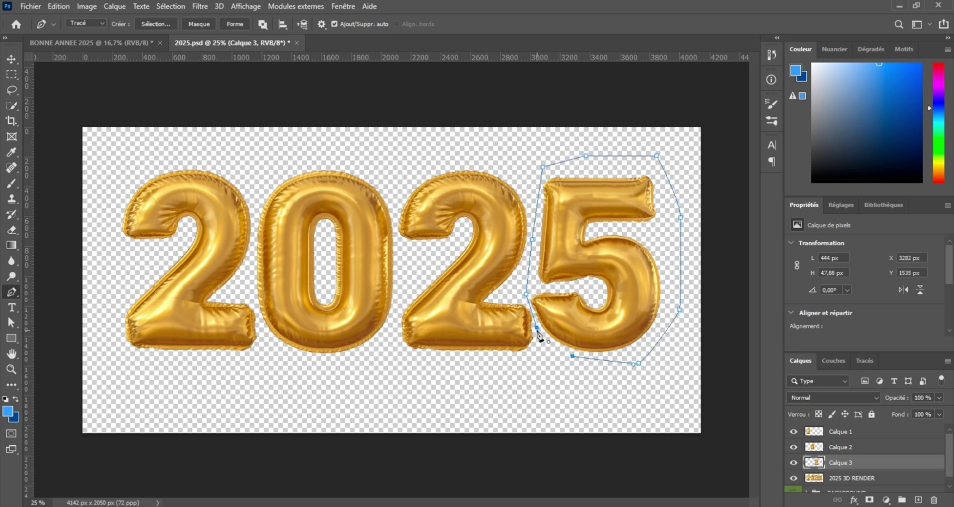
left_click(851, 478)
key("ctrl+j")
scroll(815, 480, "down", 2)
left_click(794, 469)
Check that each of the four numerals can be selected as a separate layer.
key("v")
left_click(386, 348)
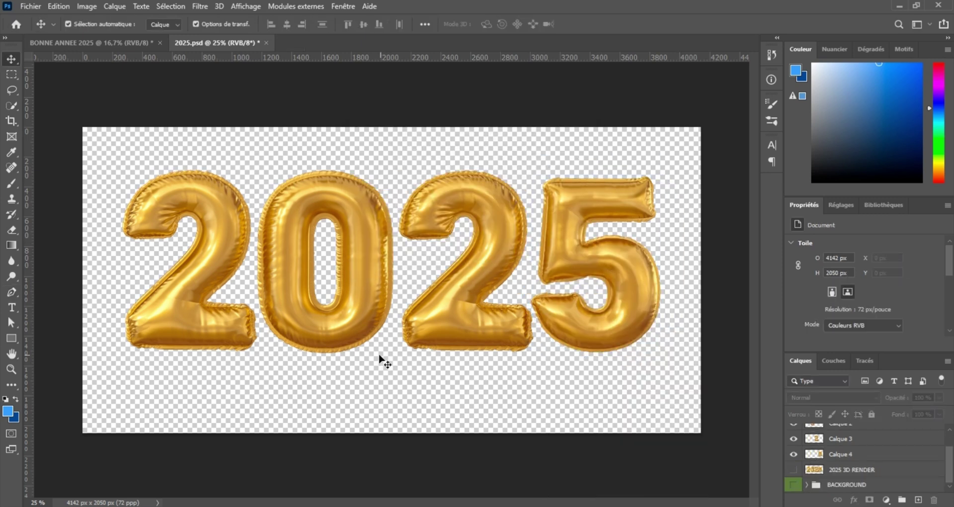
left_click(211, 340)
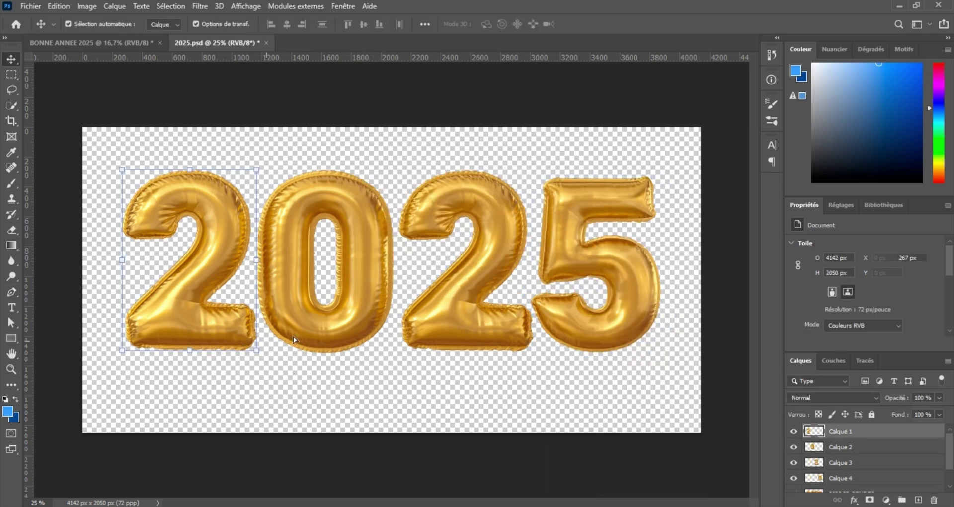
left_click(320, 339)
left_click(430, 335)
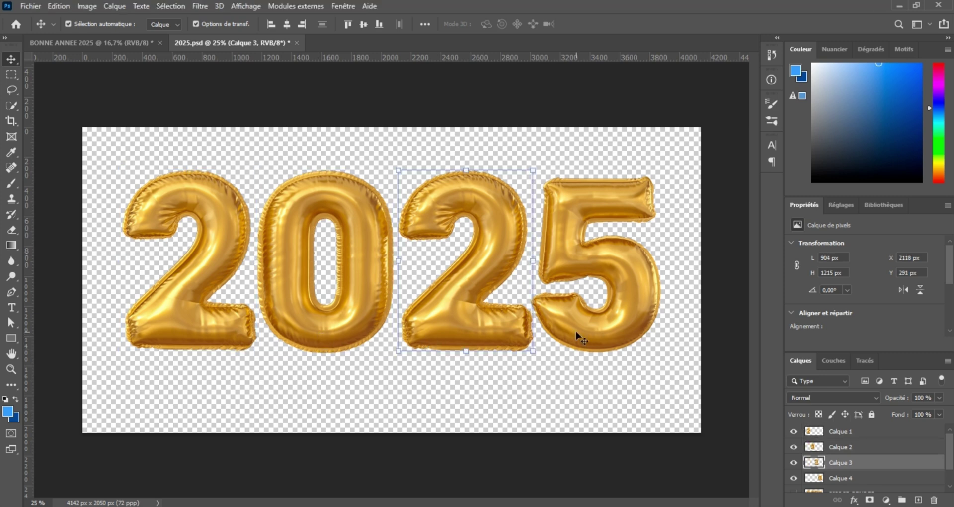
left_click(577, 334)
left_click(453, 332)
left_click(347, 326)
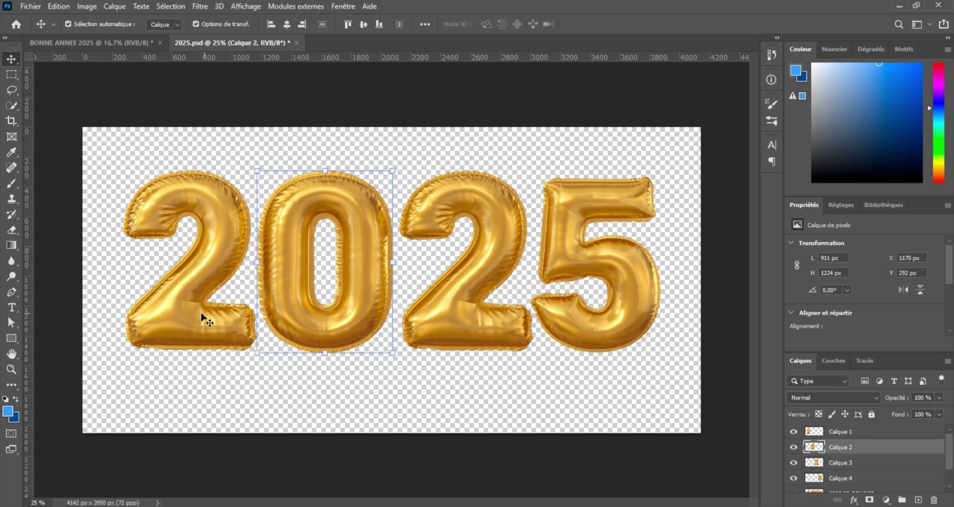
left_click(206, 320)
Select all four numeral layers and copy them into the BONNE ANNEE 2025 poster.
left_click_drag(97, 136, 666, 367)
left_click_drag(237, 253, 110, 45)
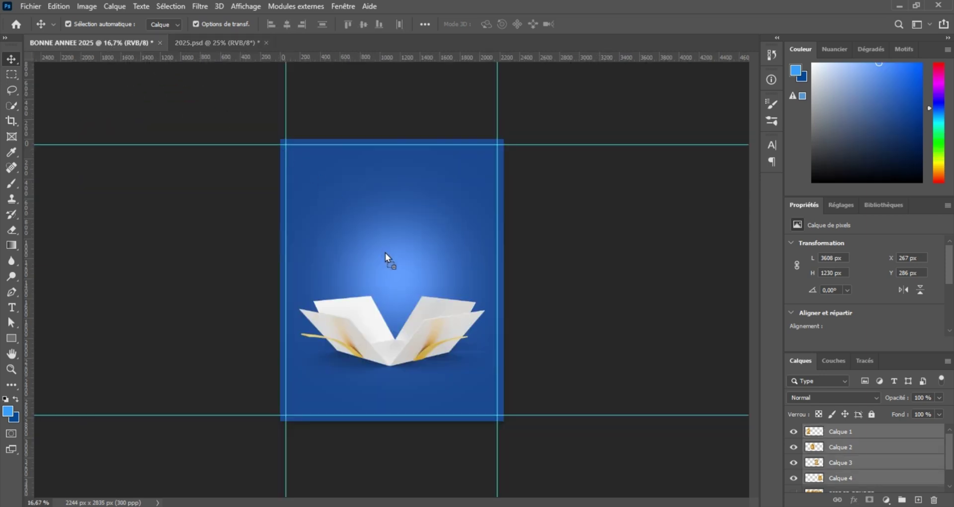
left_click_drag(385, 255, 386, 256)
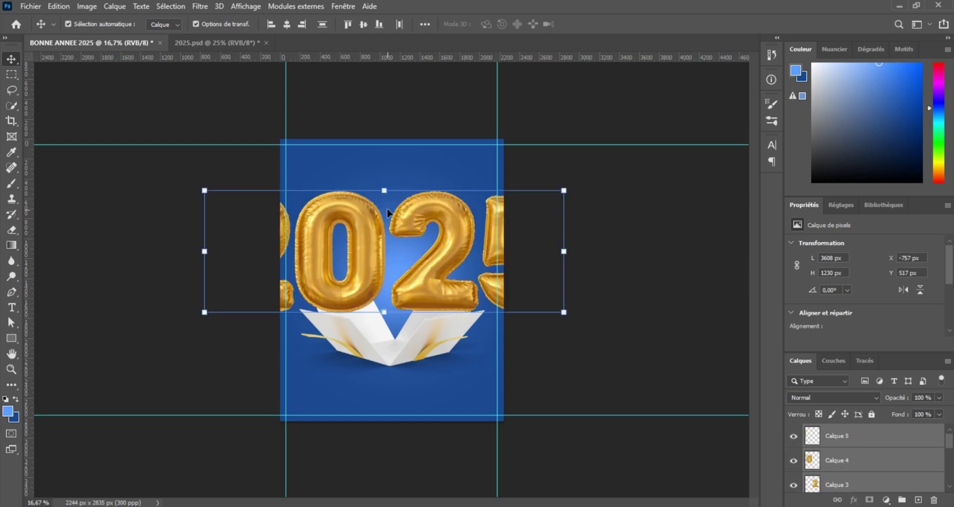
Scale the four numerals together to about 1780 × 607 px and place them just above the open gift box.
left_click_drag(384, 190, 390, 257)
key("Return")
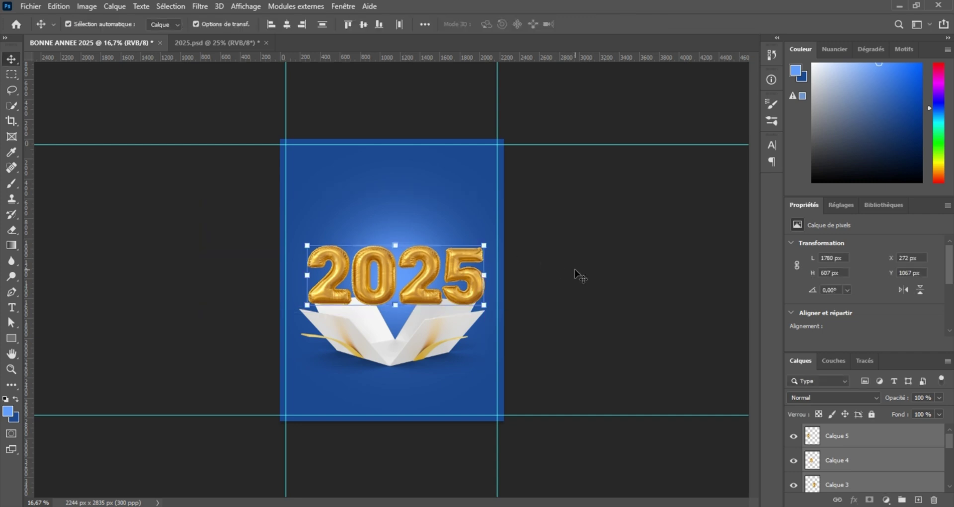
left_click(567, 266, "ctrl")
Rotate the first 2 about -9.64° and shift it slightly outward to the left.
key("ctrl+plus")
key("ctrl+plus")
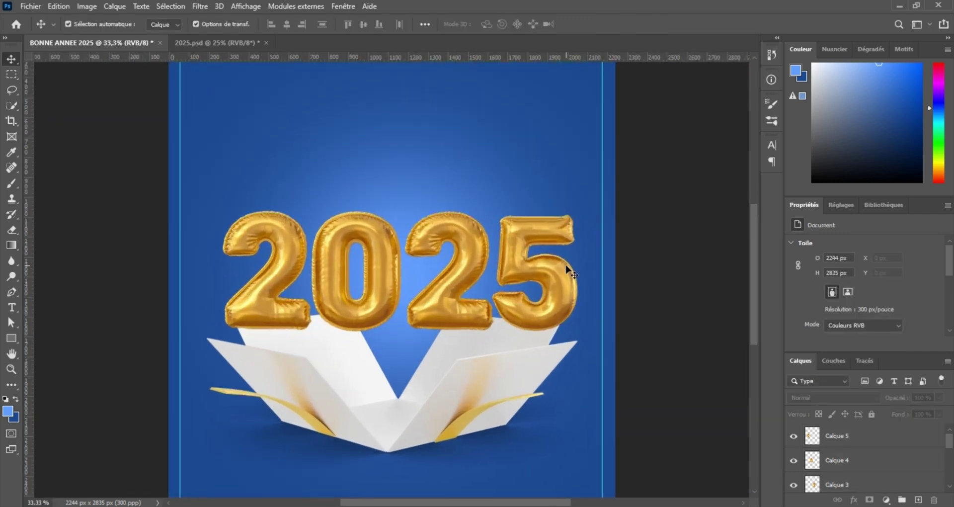
left_click_drag(403, 255, 486, 223)
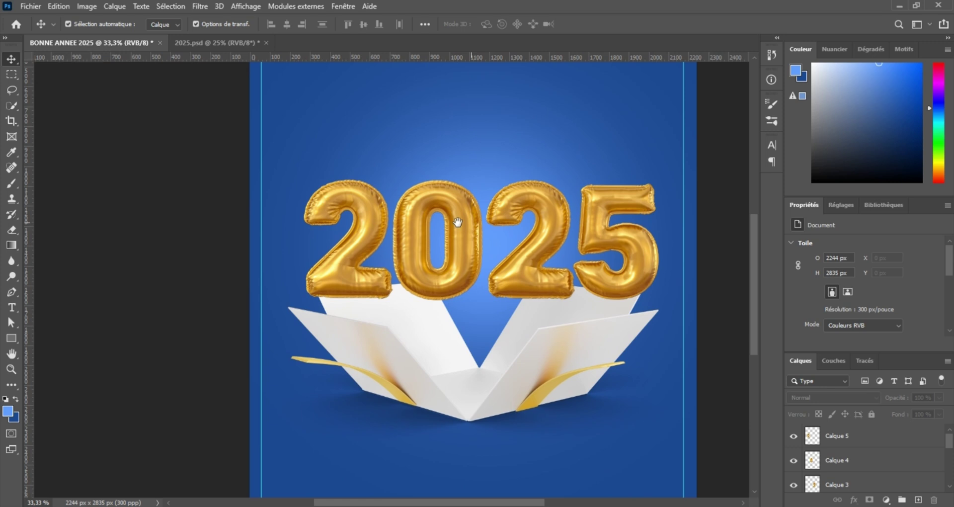
left_click(374, 226)
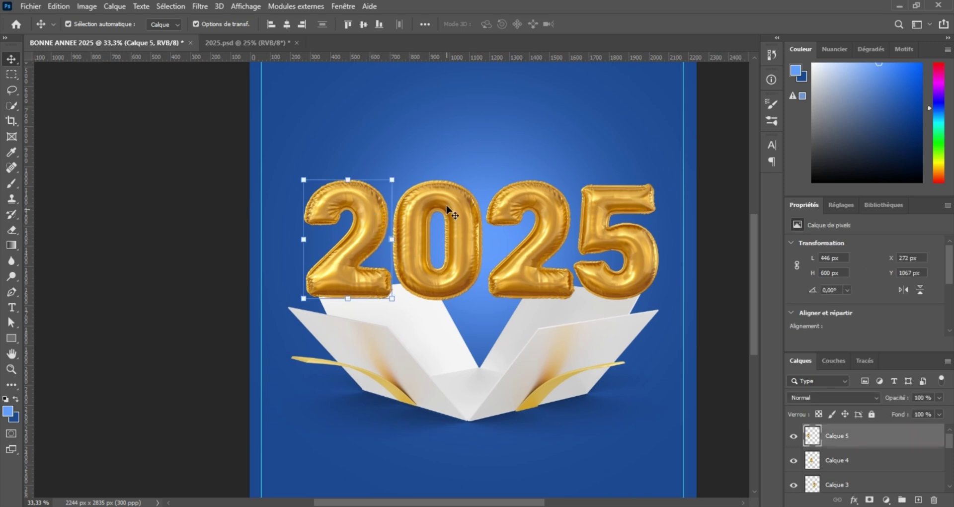
left_click(449, 200)
left_click(522, 213)
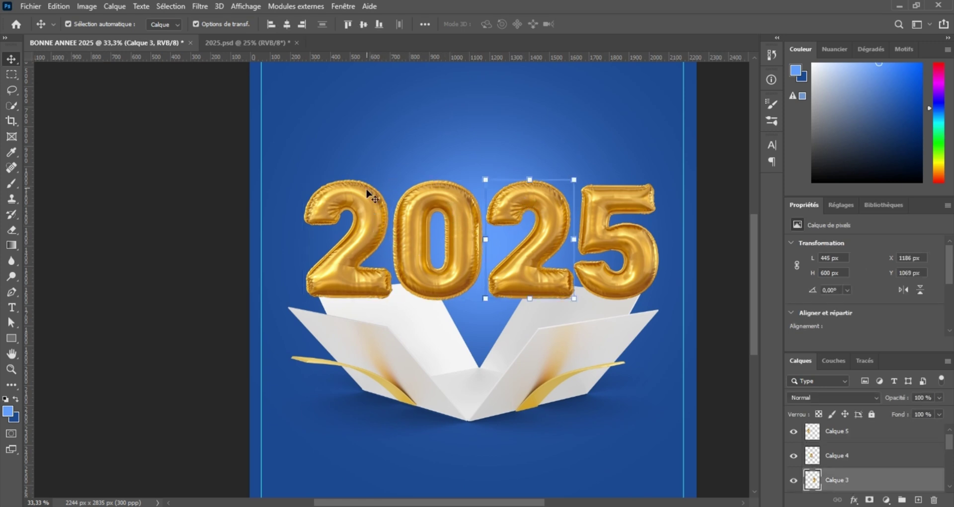
left_click(342, 200)
left_click_drag(295, 169, 320, 194)
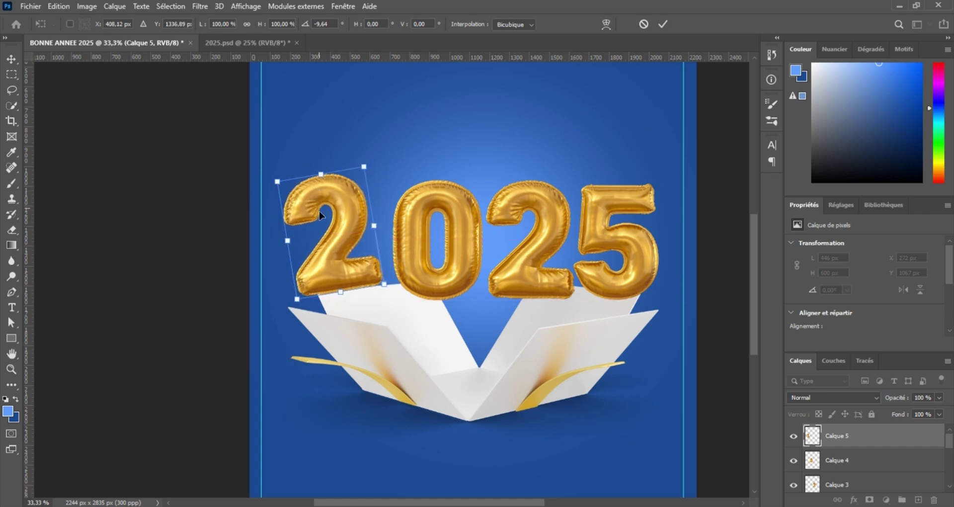
key("Return")
Slide the 0 over the first 2 with its layer above it, and rotate the 0 about 5.61°.
left_click_drag(403, 264, 382, 264)
left_click_drag(844, 422, 844, 423)
left_click_drag(467, 168, 474, 172)
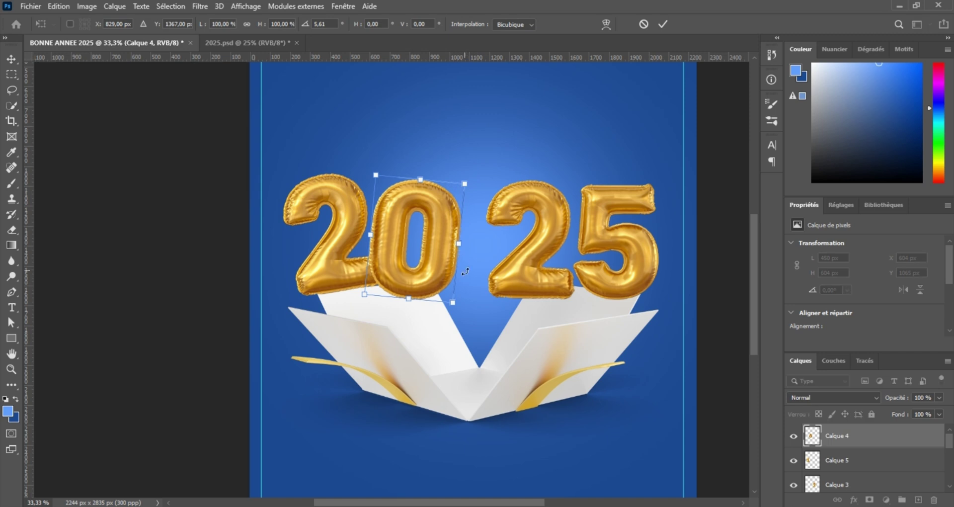
key("Return")
Move the second 2 and the 5 left to overlap their neighbours, bringing each one's layer to the top of the stack.
left_click_drag(527, 278, 492, 280)
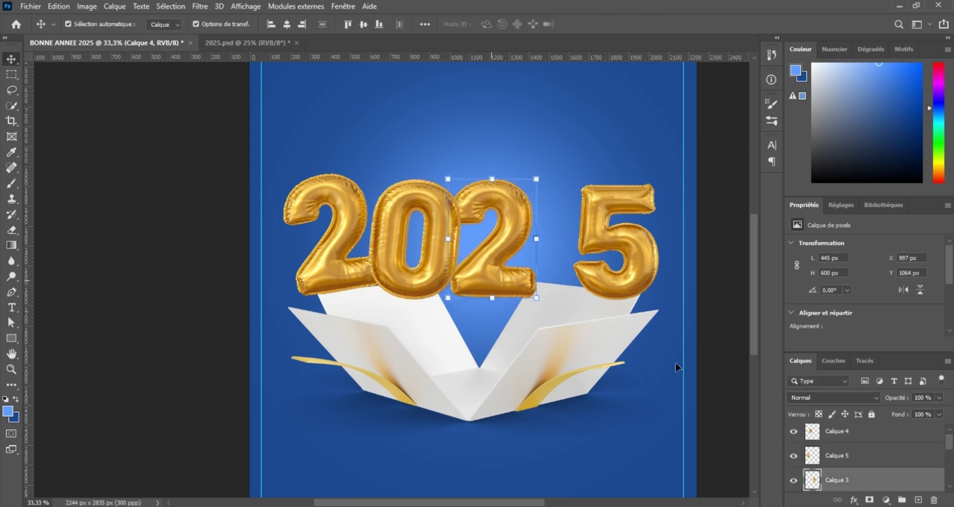
left_click_drag(843, 479, 833, 426)
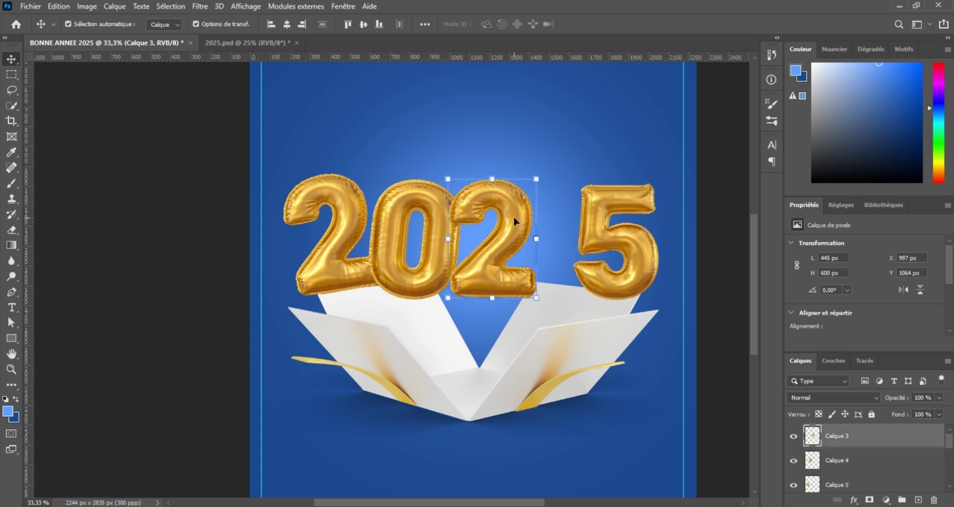
left_click_drag(613, 245, 569, 246)
left_click_drag(858, 482, 846, 426)
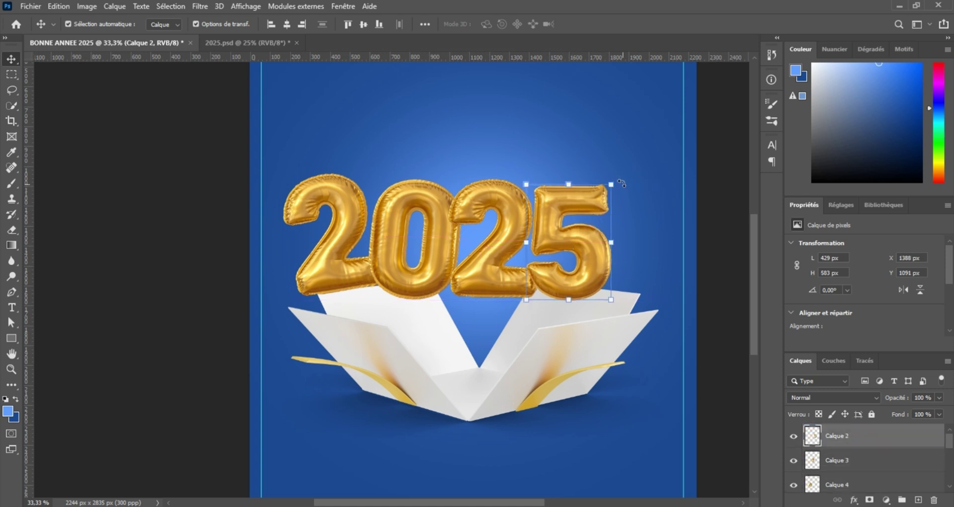
Rotate the 5 about 6.42° and nudge it down and left to about X 1344 px, Y 1113 px.
left_click_drag(620, 184, 627, 191)
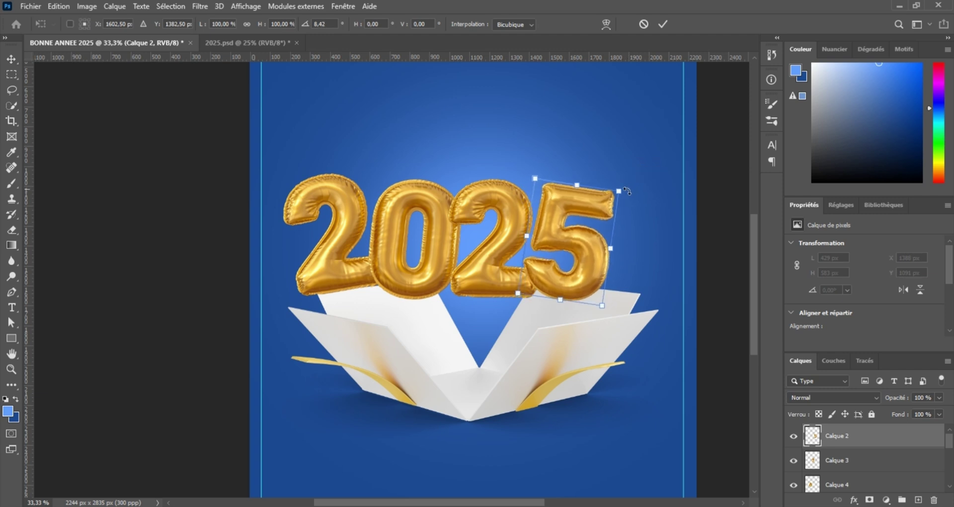
left_click_drag(568, 242, 562, 249)
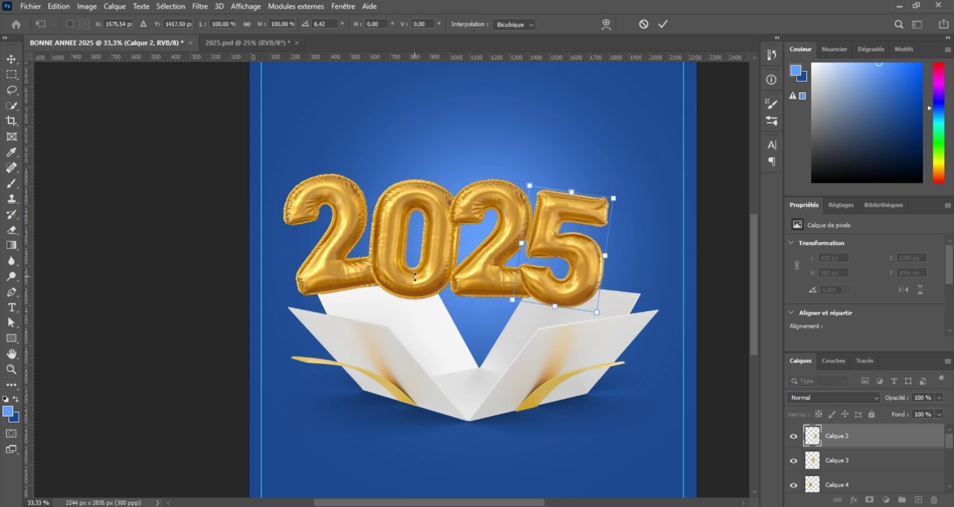
key("Return")
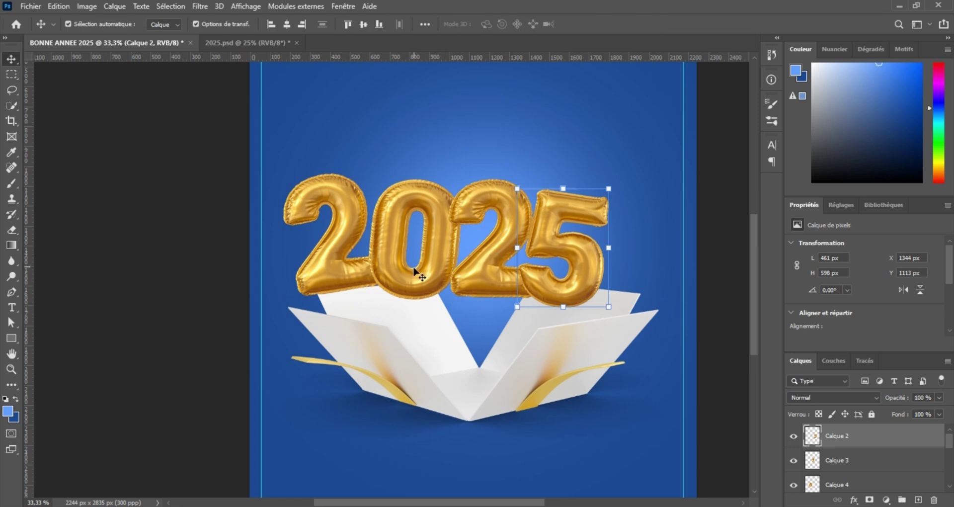
Move the 0 down and left against the first 2, to about X 559 px, Y 1109 px.
left_click_drag(425, 277, 426, 285)
key("Down")
key("Down")
key("Right")
key("Right")
key("Right")
key("Right")
key("Right")
key("Right")
key("Right")
key("Right")
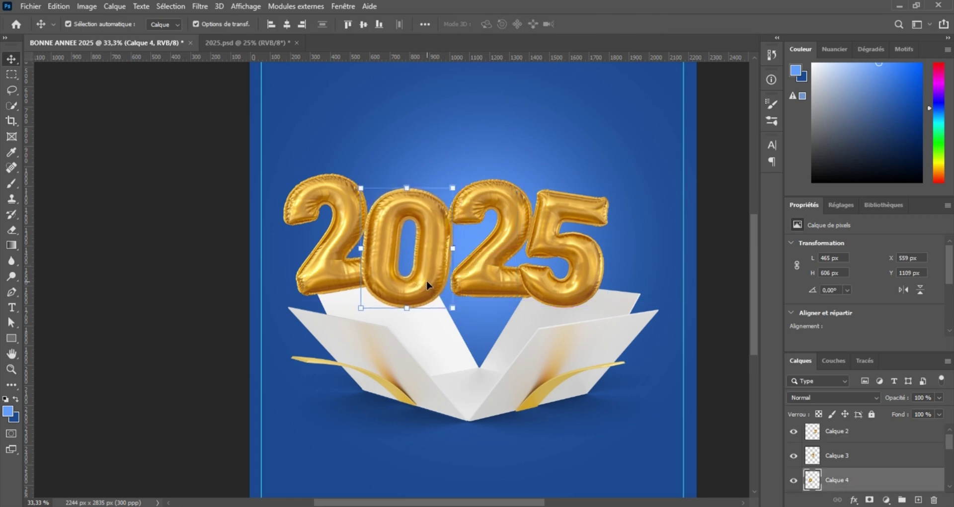
Shift the second 2 left and slightly down to overlap the 0, at about X 954 px, Y 1074 px.
left_click(493, 195)
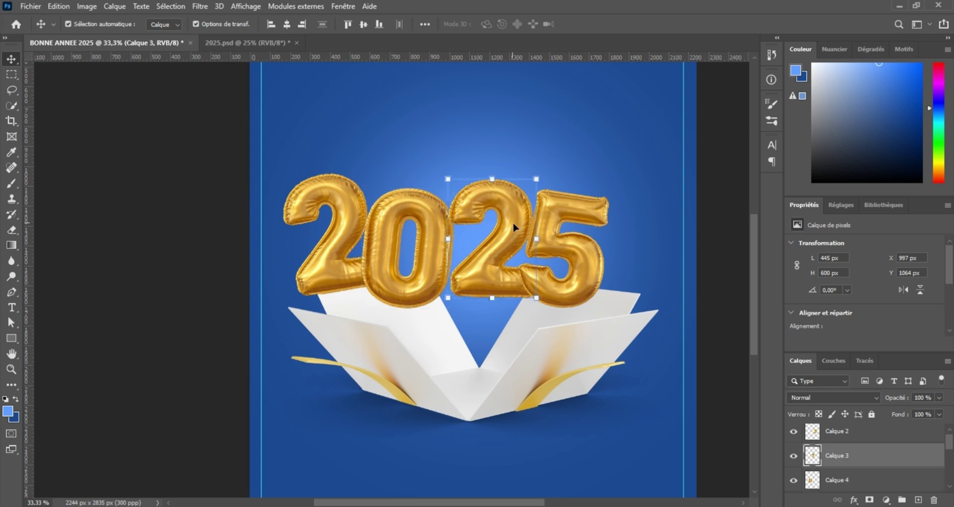
left_click_drag(517, 227, 509, 232)
key("Right")
key("Right")
key("Right")
key("Right")
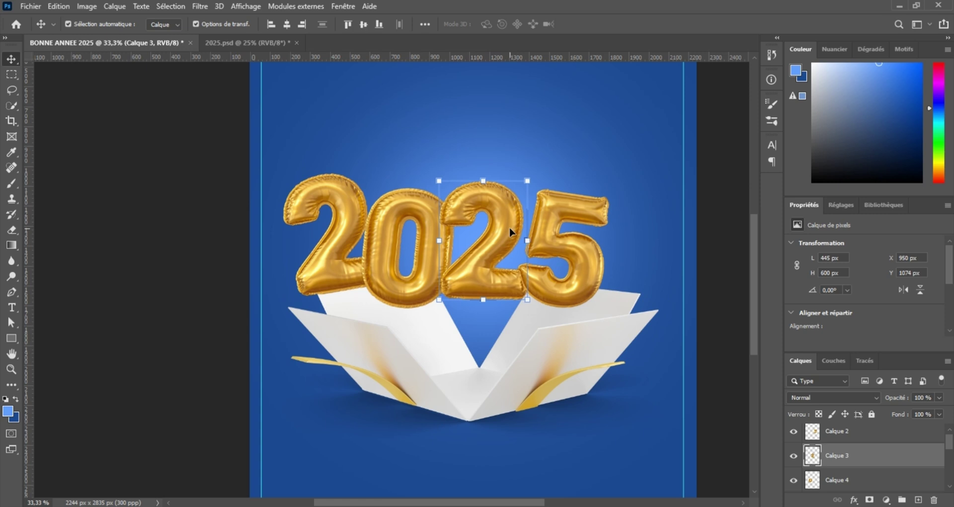
Scale all four numerals together to about 102.63% and move them right so they sit centred over the gift box.
left_click(570, 252)
left_click(482, 286, "shift")
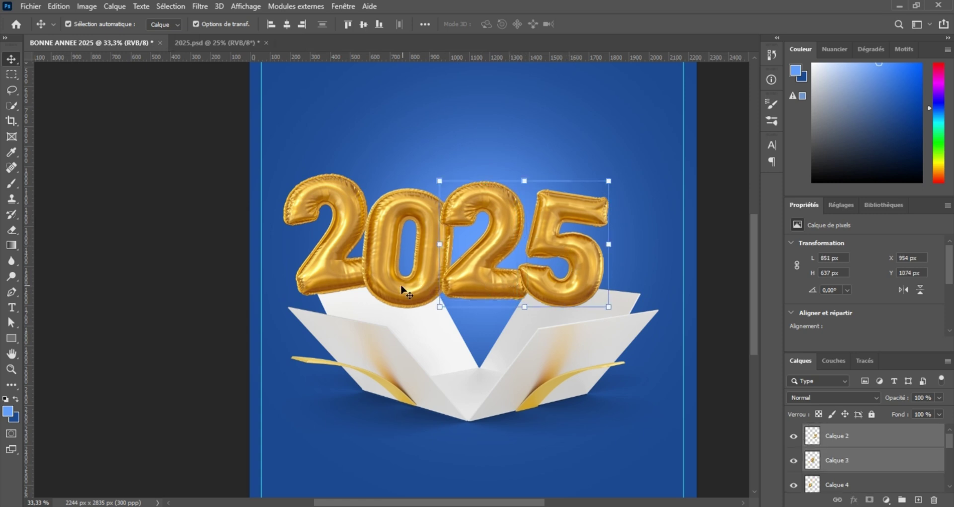
left_click(403, 284, "shift")
left_click(323, 271, "shift")
left_click_drag(448, 173, 449, 164)
left_click_drag(485, 210, 504, 216)
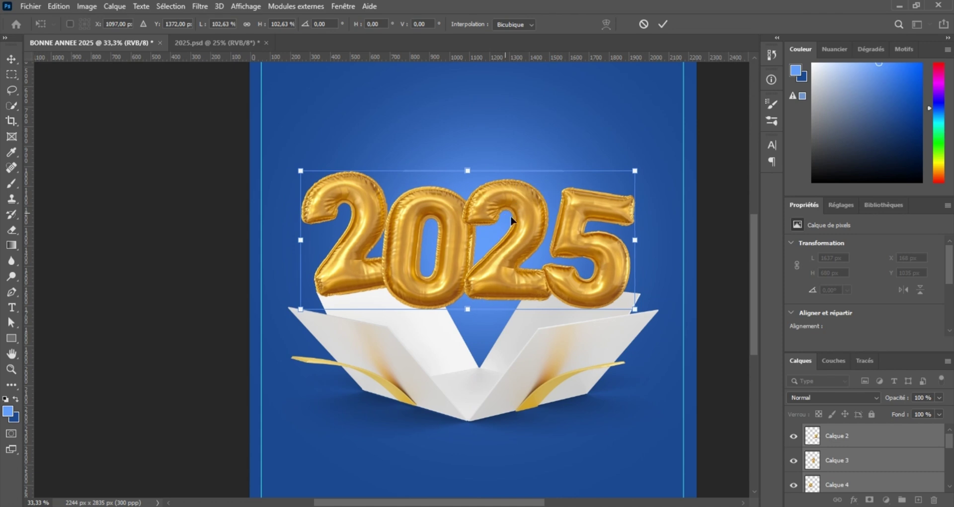
key("Return")
key("ctrl+minus")
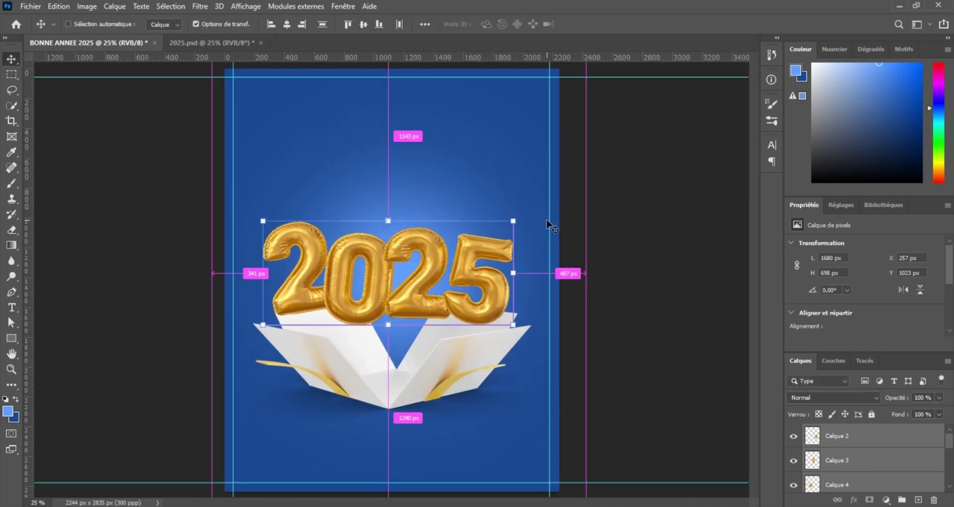
left_click(624, 263)
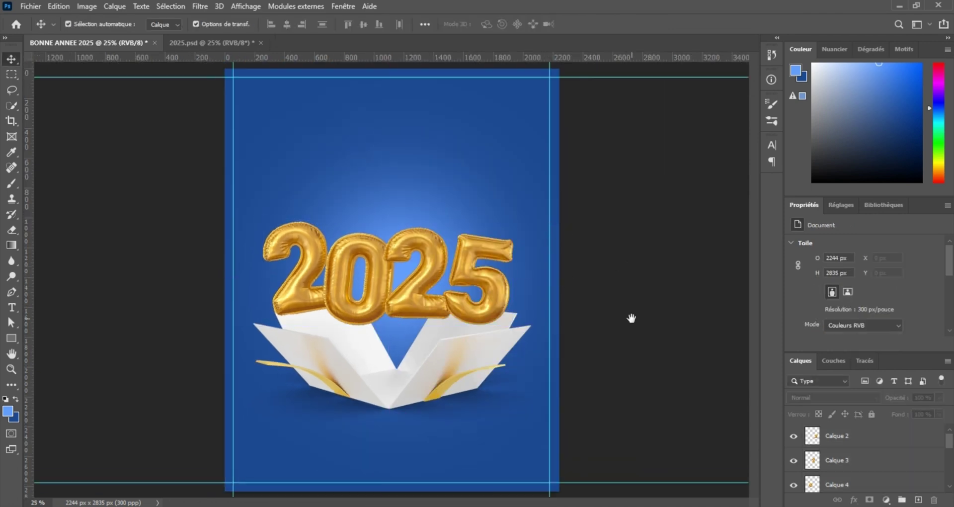
key("ctrl+plus")
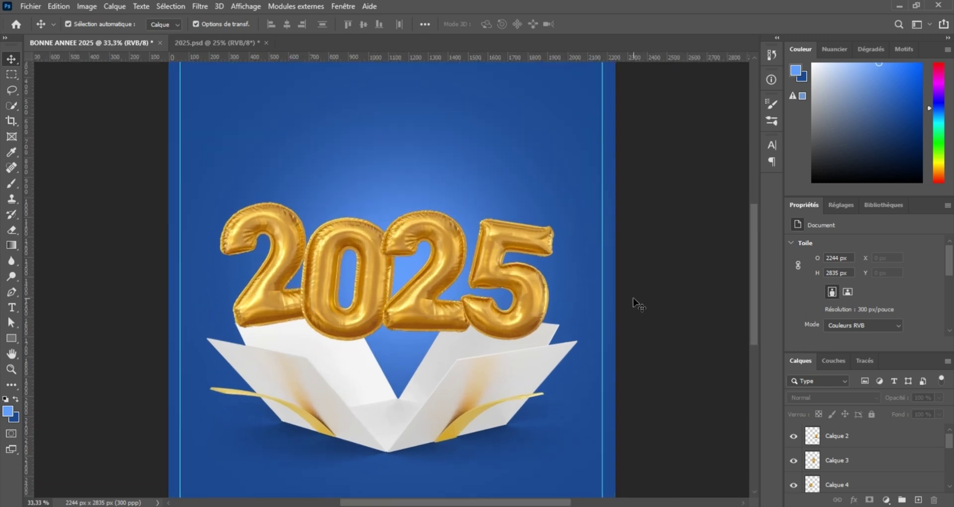
left_click(520, 284)
left_click(422, 305)
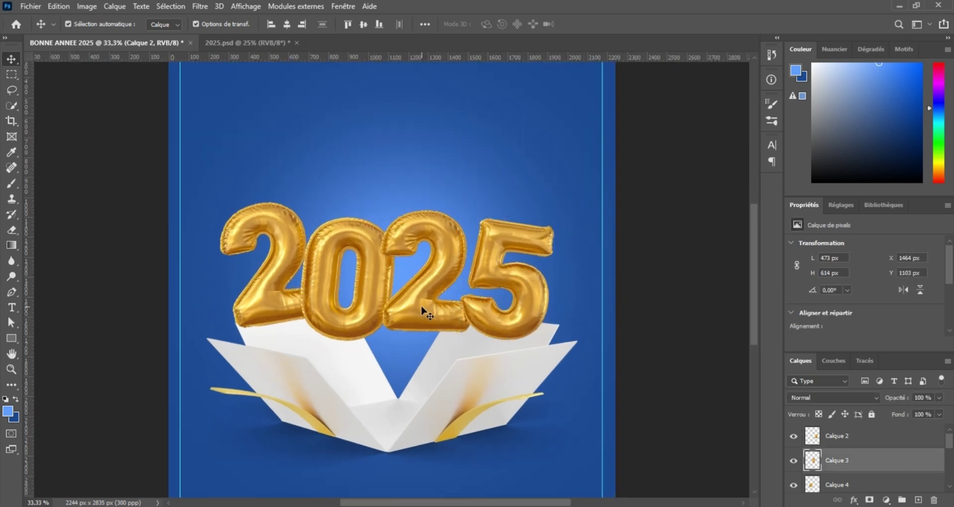
left_click(599, 313)
key("ctrl+minus")
key("ctrl+minus")
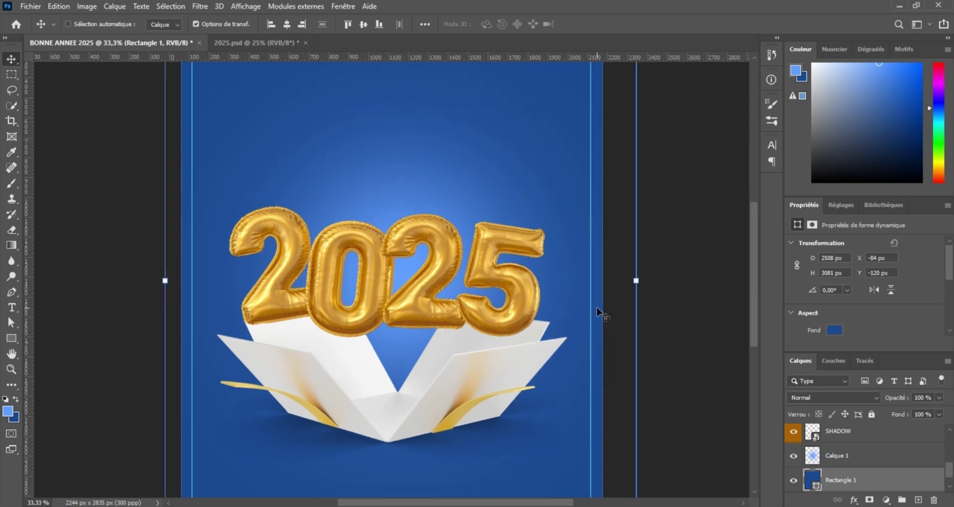
left_click(599, 313)
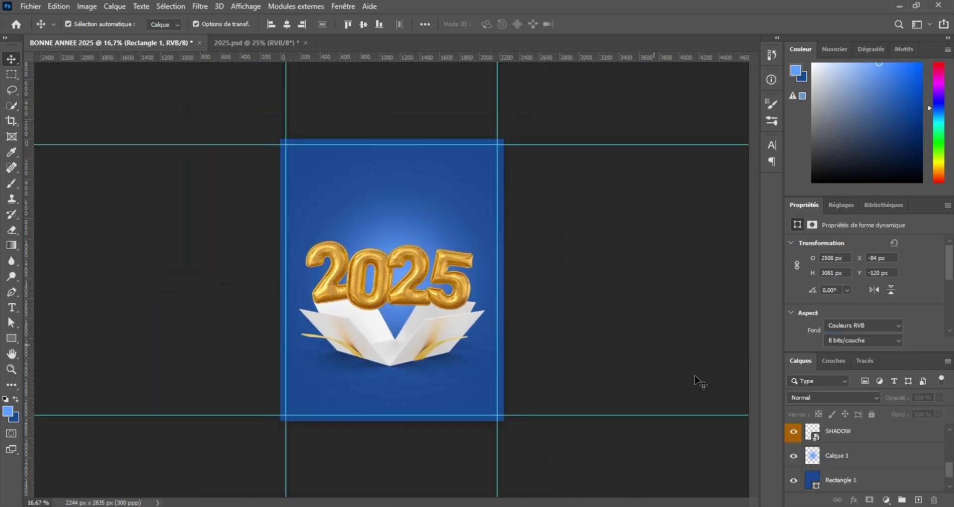
Group the Rectangle 1 and Calque 1 layers and name the group BG.
left_click(862, 482)
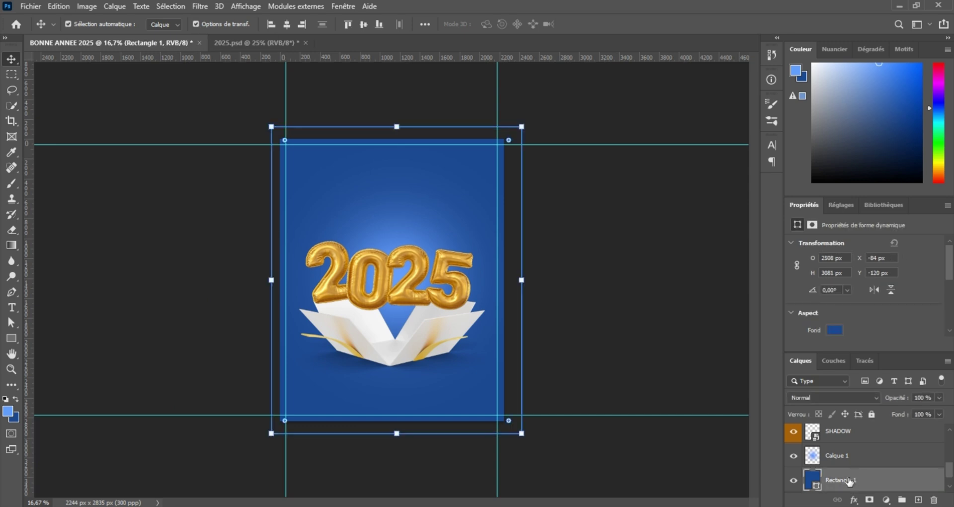
key("ctrl")
left_click(843, 459, "ctrl")
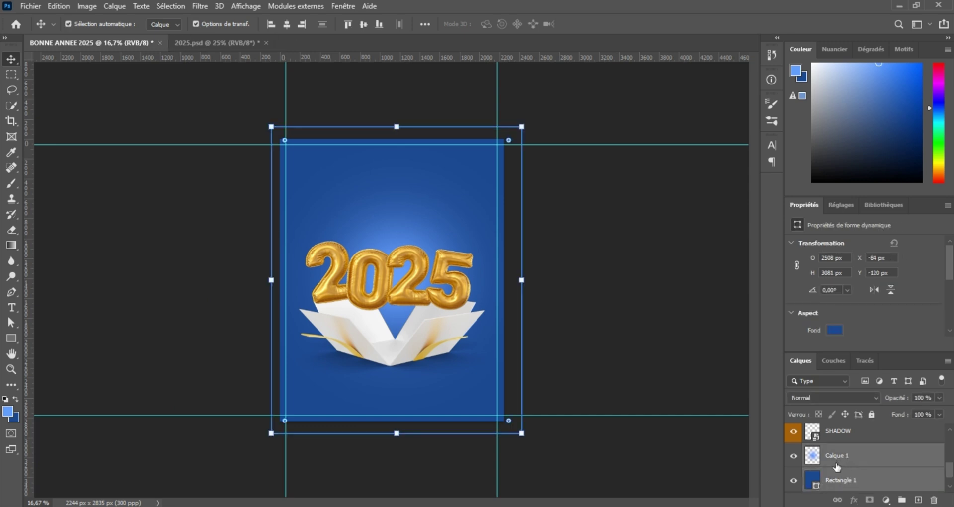
key("ctrl+g")
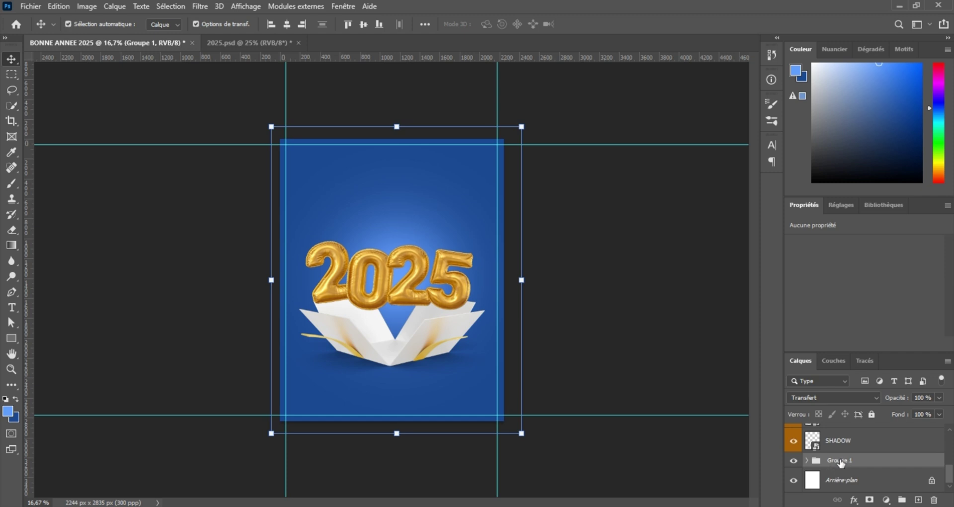
double_click(838, 461)
type("BG")
key("Return")
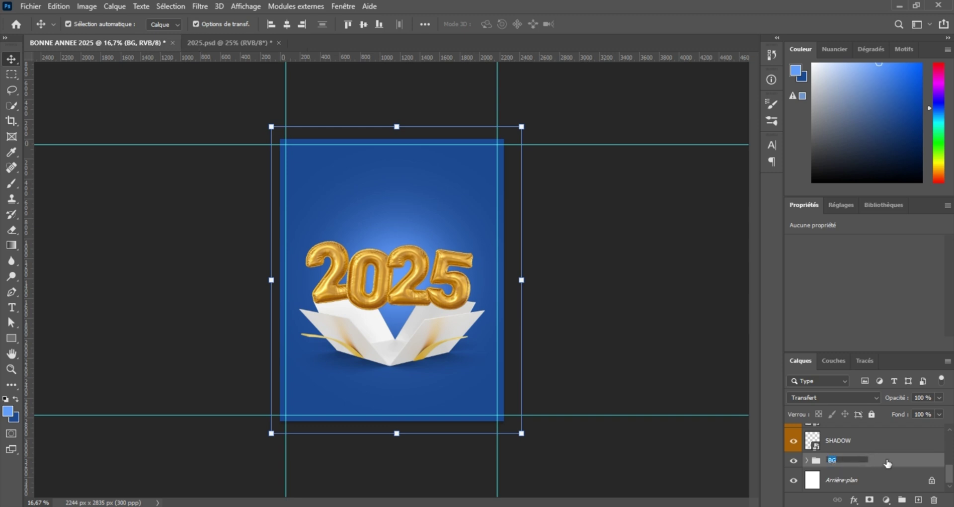
Group the GIFT BOX 3D RENDER and SHADOW layers and name the group CARTON.
scroll(851, 454, "up", 1)
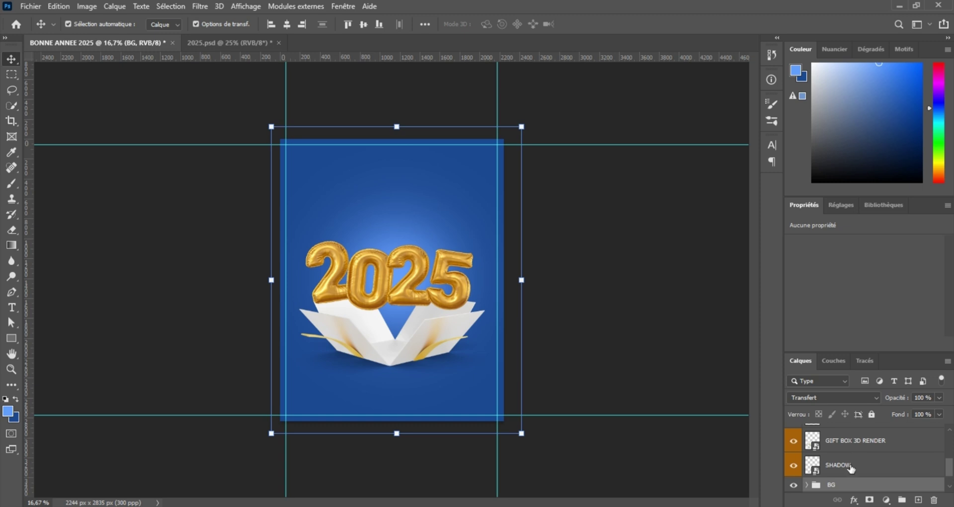
left_click(851, 467)
left_click(842, 447, "ctrl")
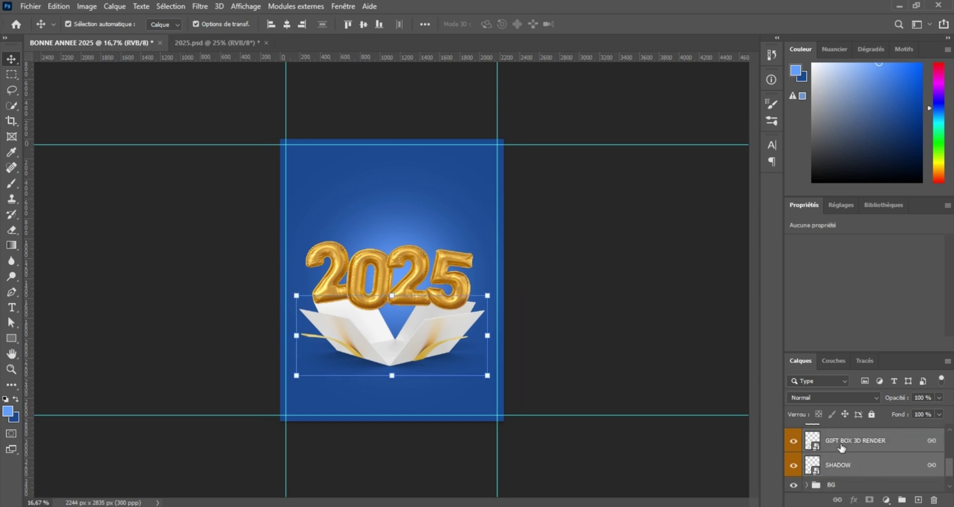
key("ctrl+g")
double_click(839, 445)
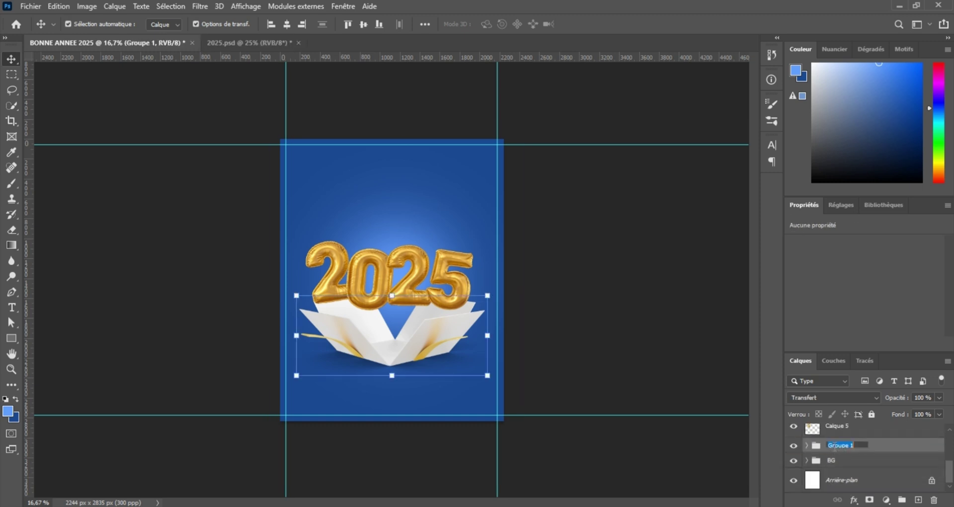
type("CARTON")
key("Return")
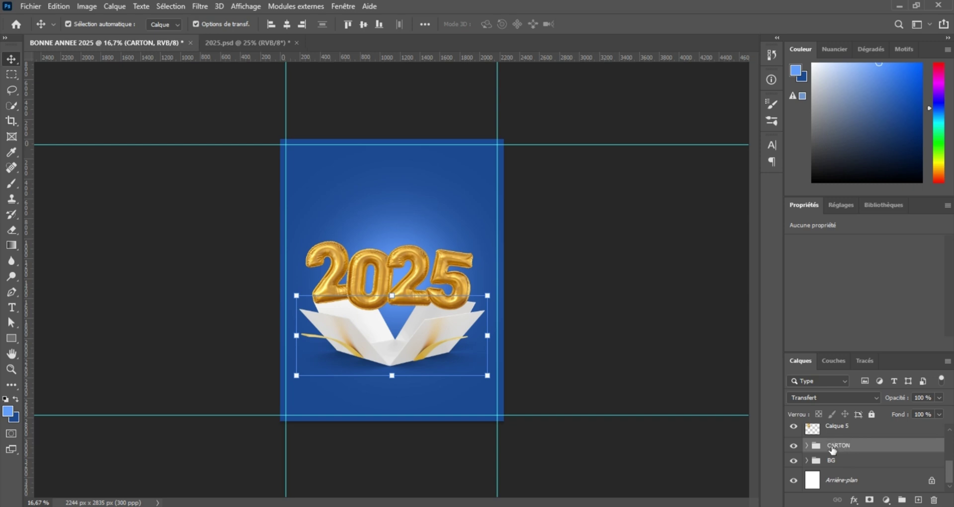
Group the four numeral layers, Calque 2 through Calque 5, and name the group 2025.
scroll(854, 462, "up", 3)
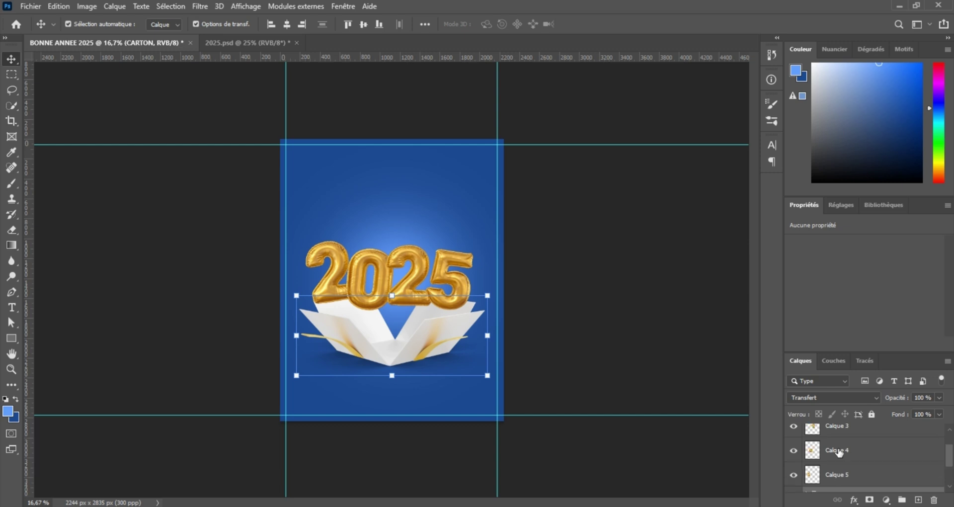
left_click(834, 474)
scroll(850, 452, "up", 1)
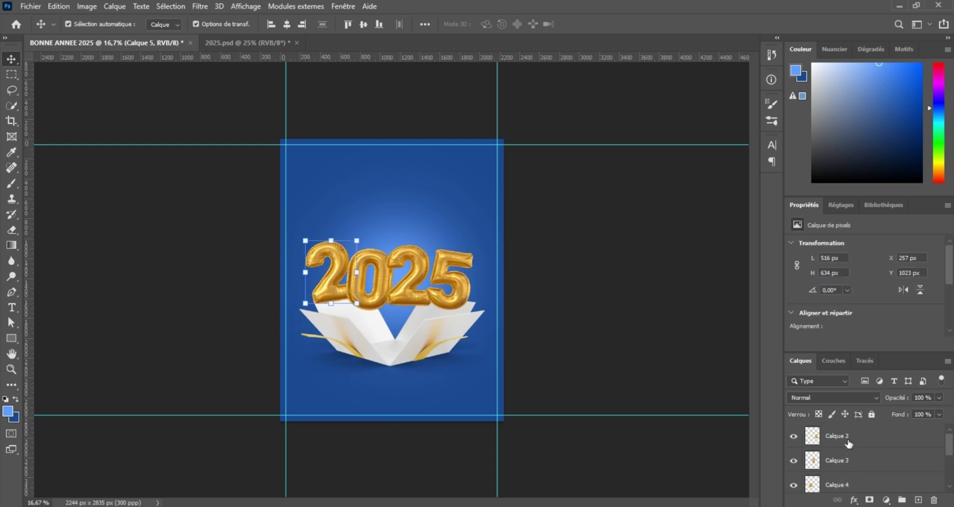
left_click(848, 442, "shift")
key("ctrl+g")
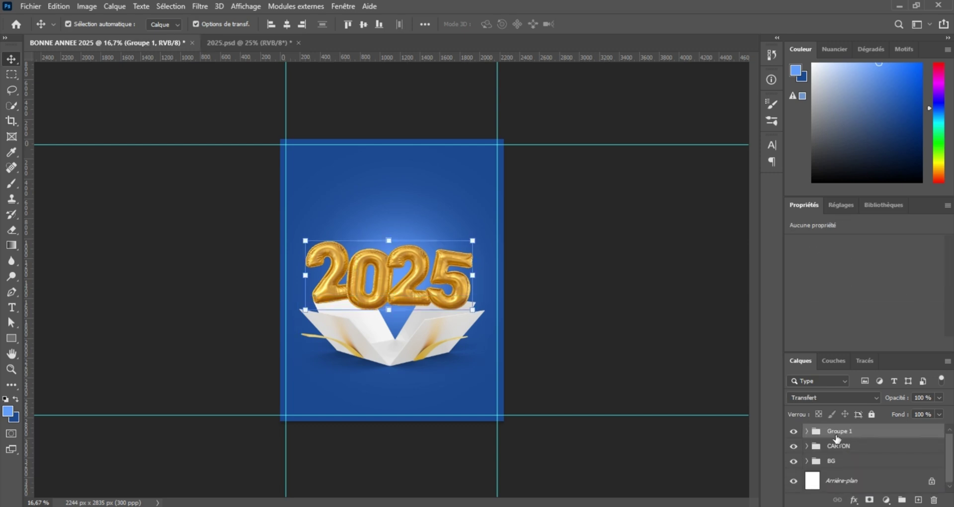
double_click(838, 430)
type("2025")
key("Return")
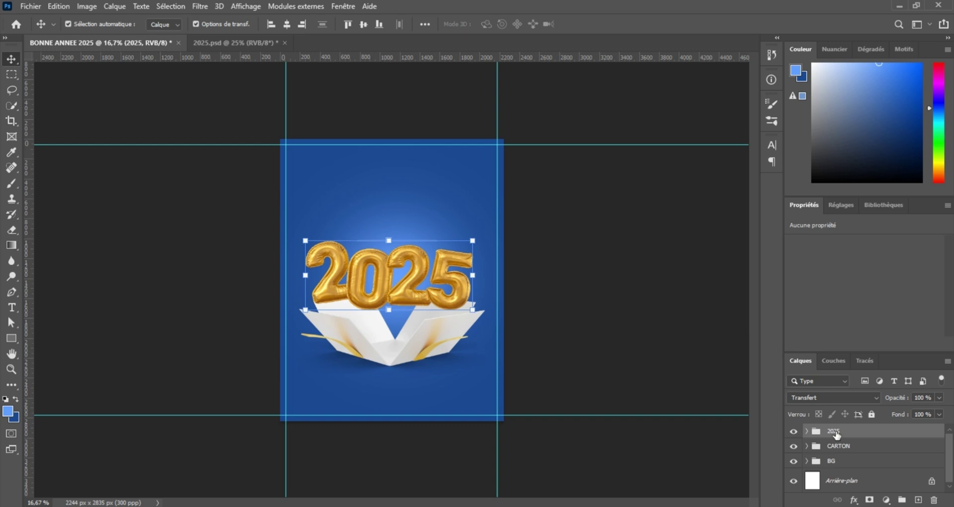
left_click(574, 249)
Lock the BG group completely.
key("ctrl+plus")
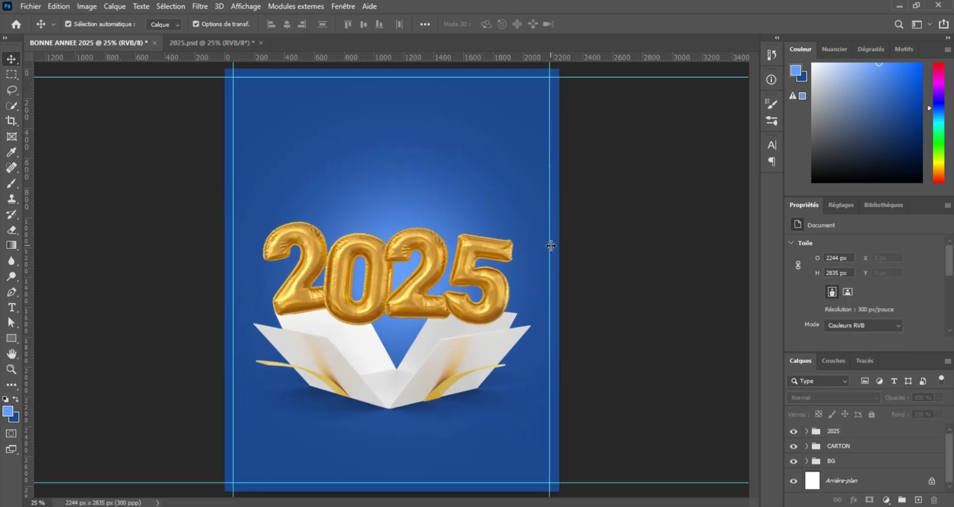
key("ctrl+minus")
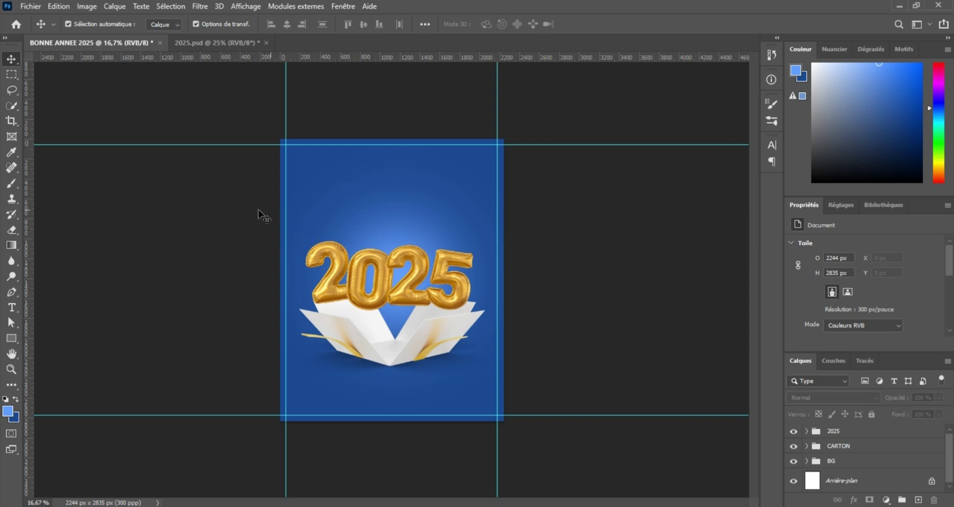
left_click(843, 463)
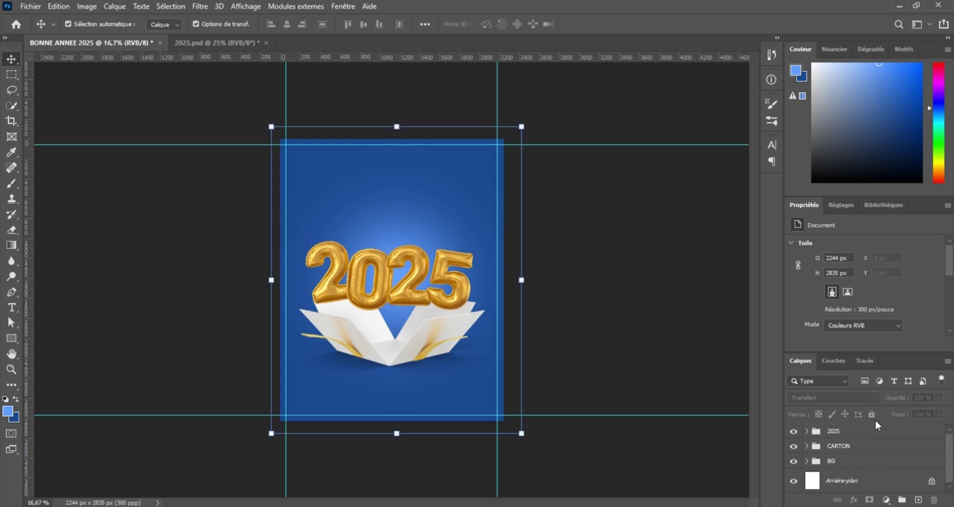
left_click(871, 415)
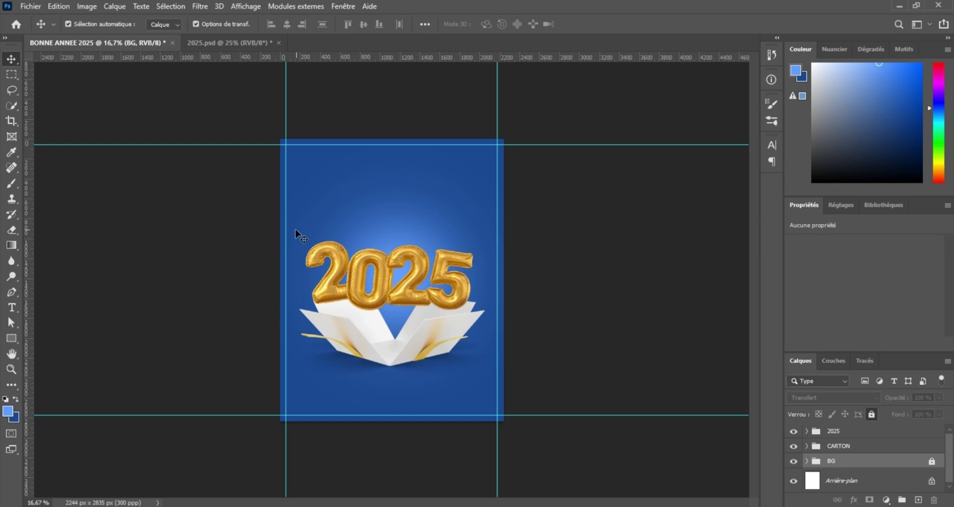
Move the numerals and gift box together straight down towards the lower margin guide, and collapse the 2025 and CARTON groups.
left_click_drag(272, 225, 521, 343)
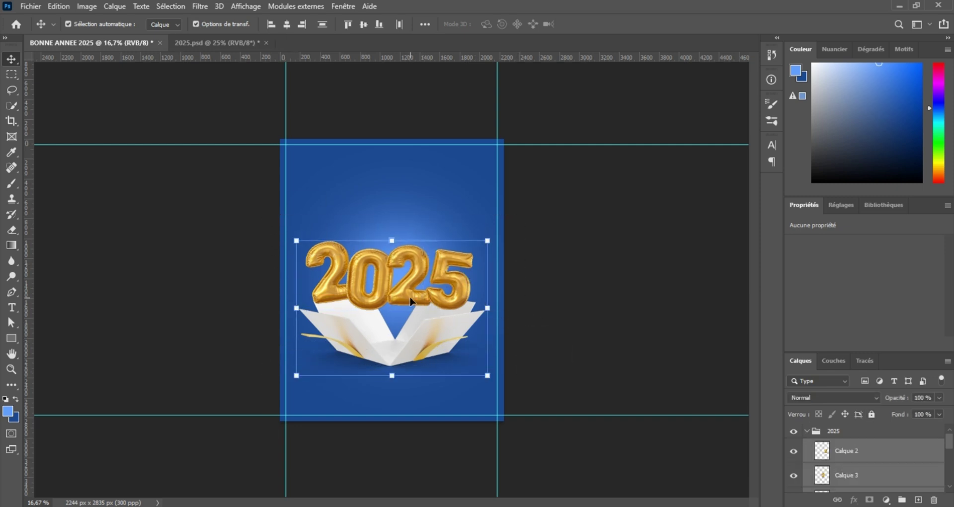
mouse_move(410, 301)
left_mouse_down()
mouse_move(411, 330)
mouse_move(406, 318)
left_mouse_up()
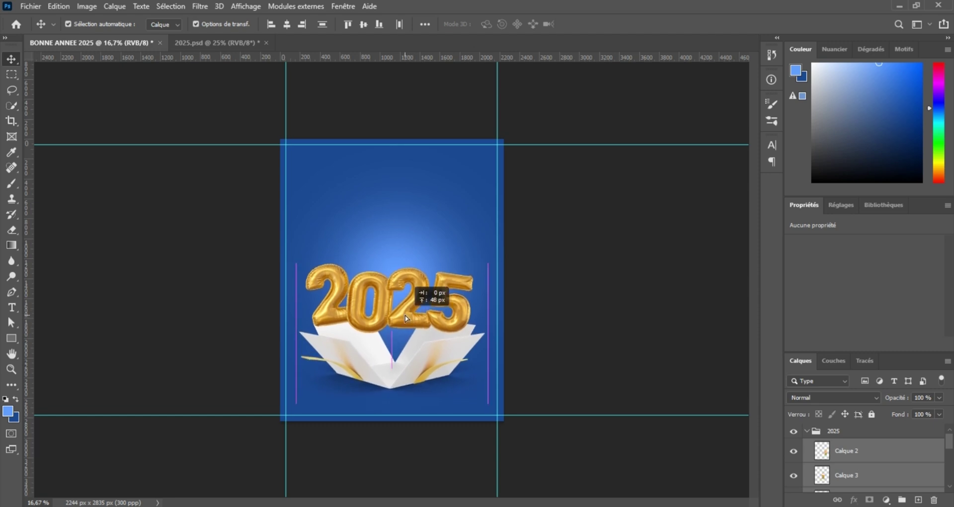
left_click(653, 297)
left_click(806, 431)
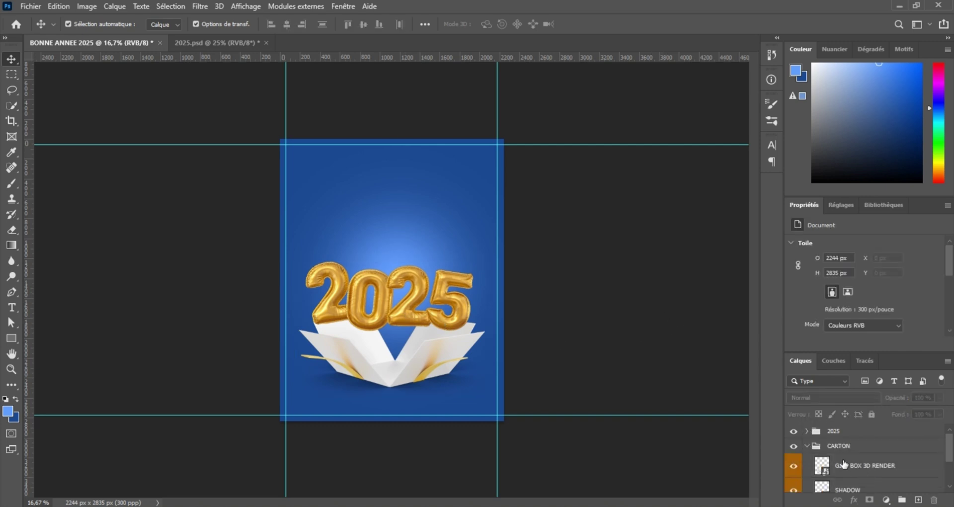
left_click(807, 445)
Unlock the BG group and delete its glow layer, Calque 1.
left_click(854, 467)
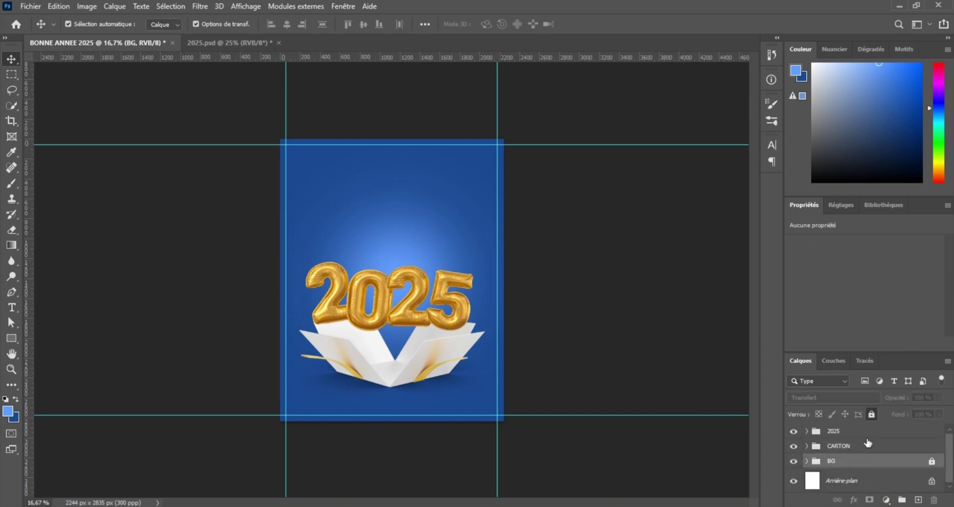
left_click(872, 413)
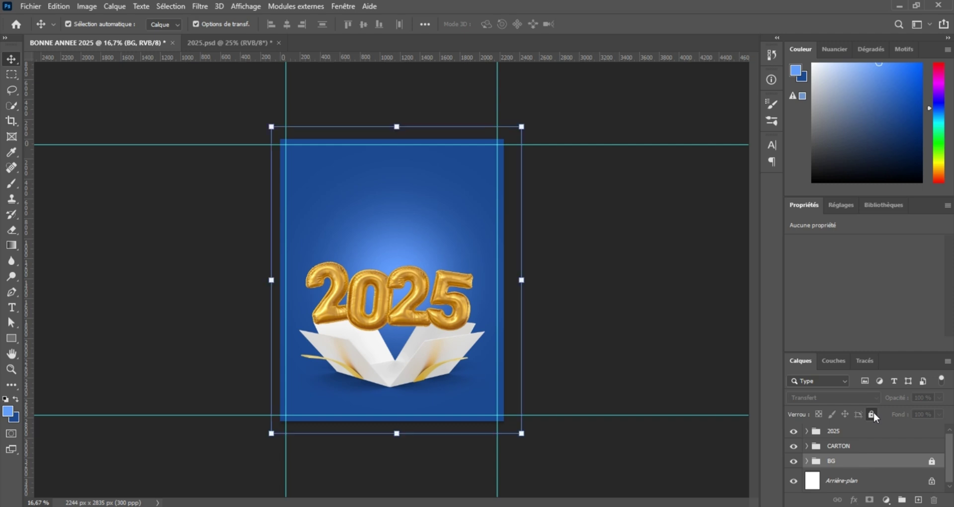
left_click(806, 461)
left_click(878, 481)
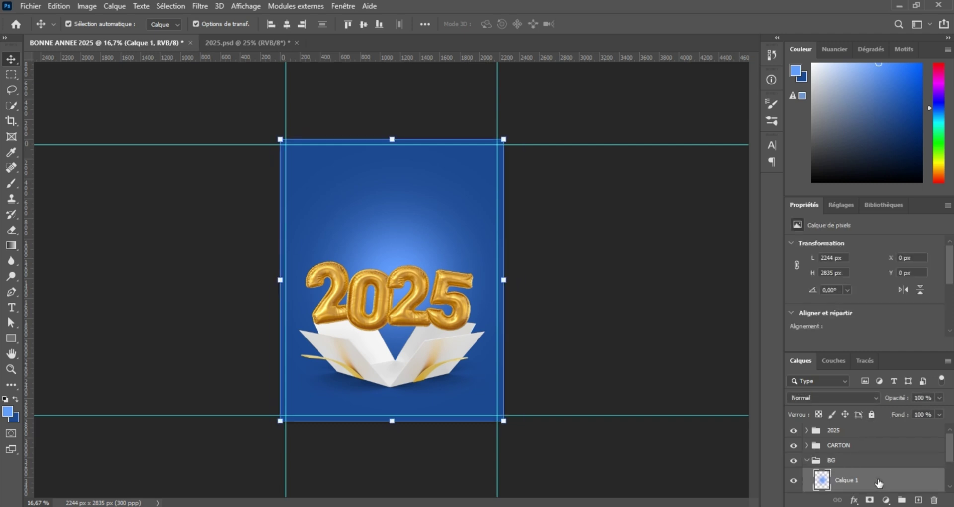
key("Delete")
Add a layer in the BG group and paint one soft light-blue glow on it, centred behind the lower part of the 2025 numerals.
left_click(918, 500)
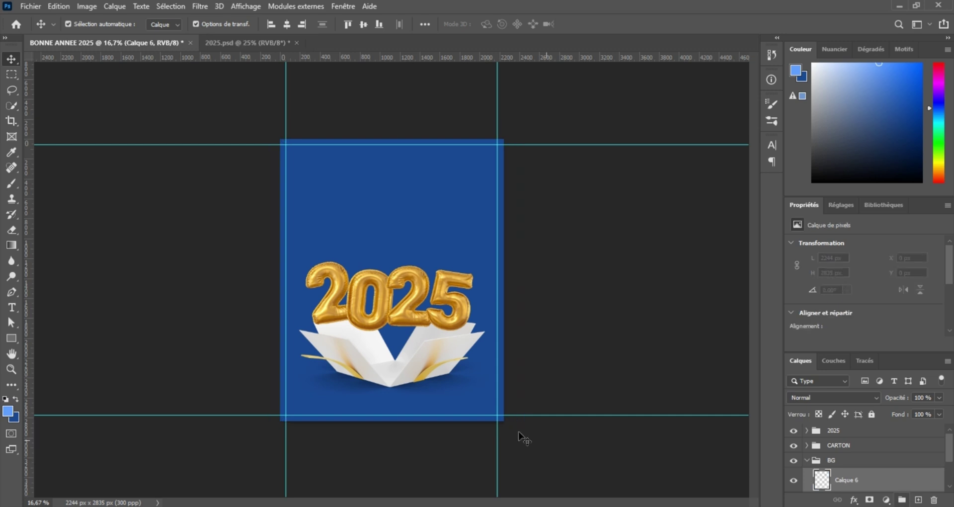
left_click(12, 183)
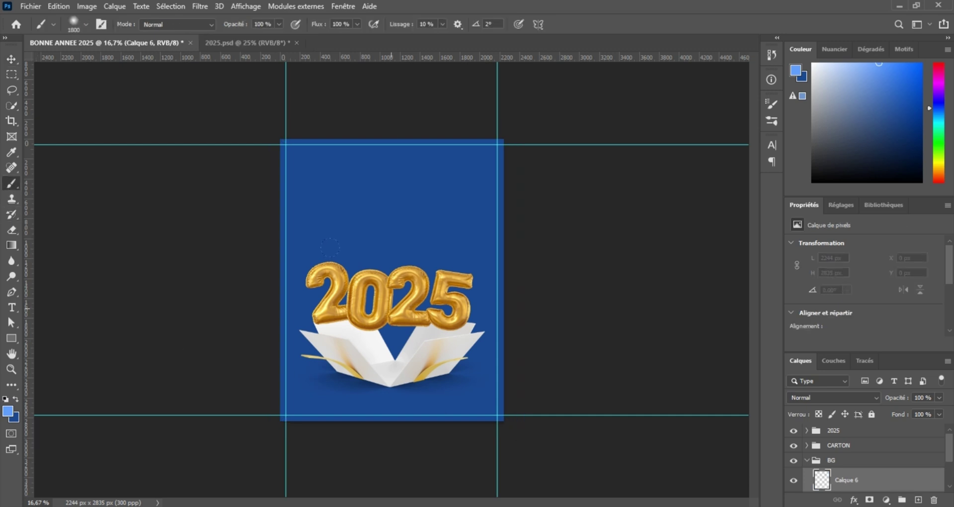
left_click(392, 308)
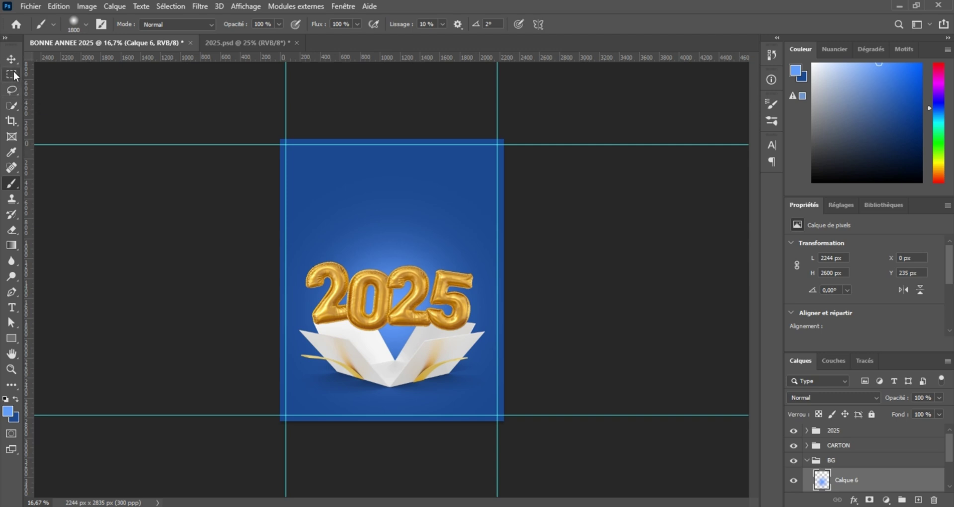
key("v")
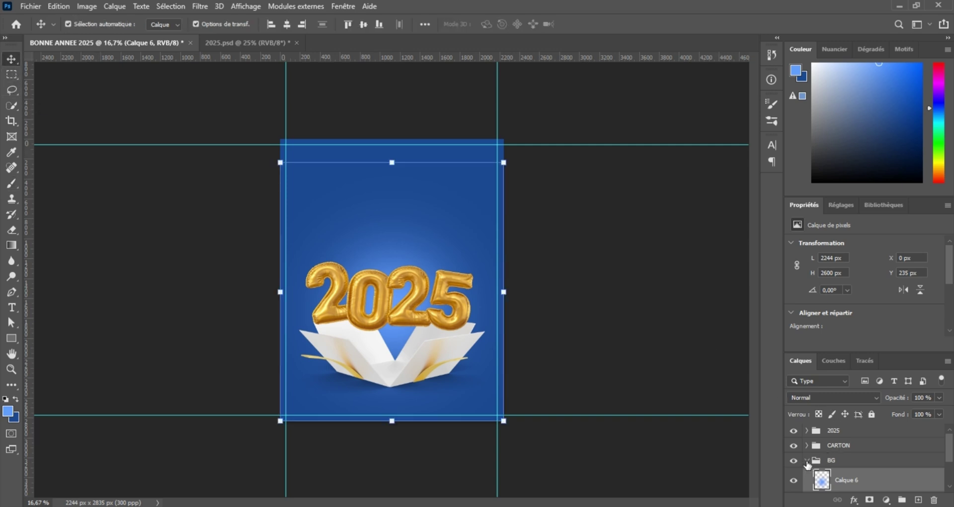
Collapse the BG group and lock it completely.
left_click(807, 462)
left_click(872, 415)
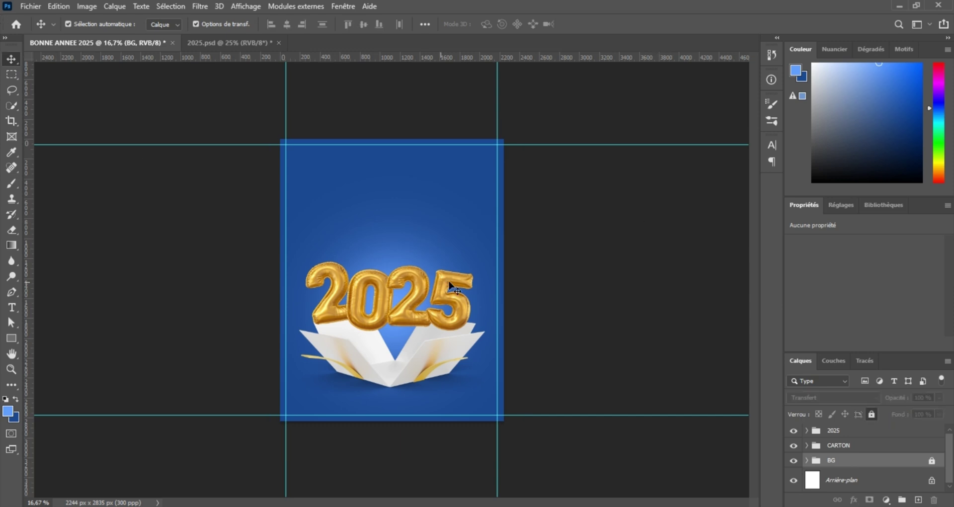
left_click(596, 251)
key("ctrl+plus")
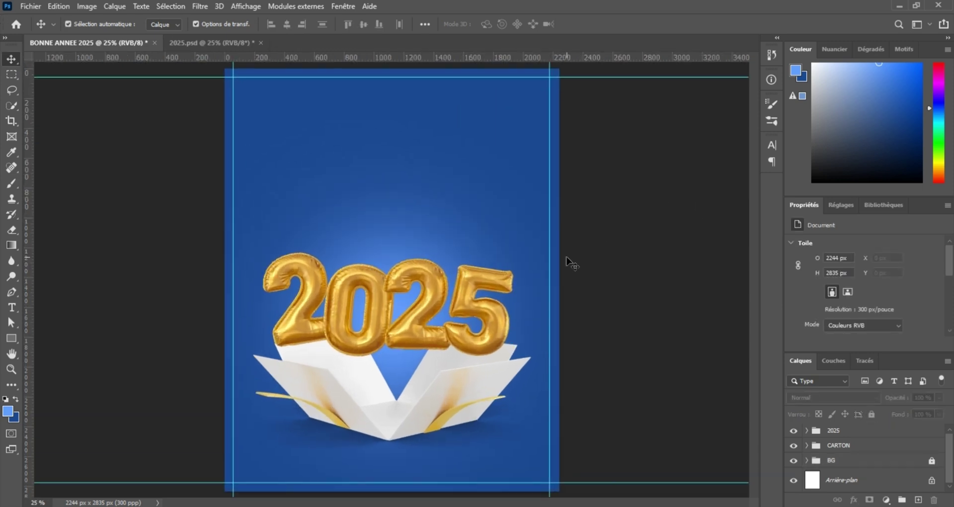
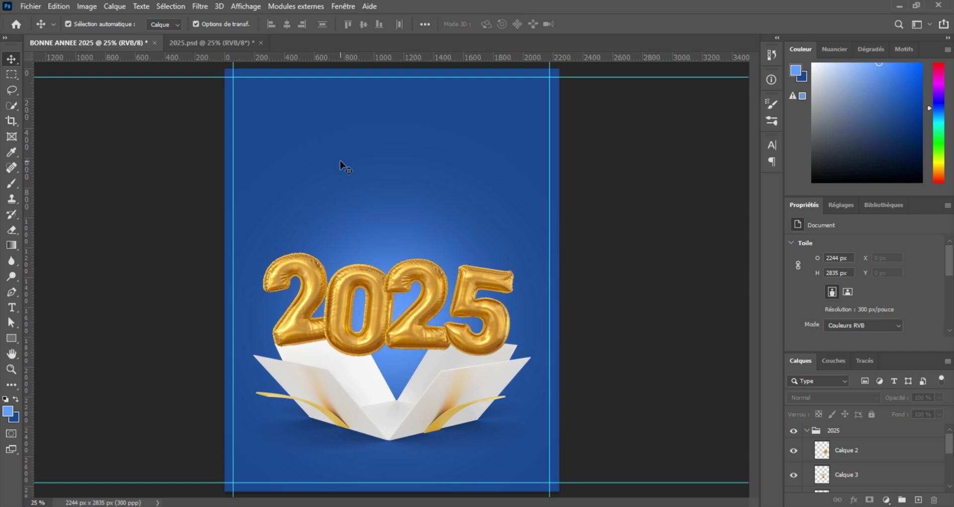
Hide the guides on the poster.
key("ctrl+semicolon")
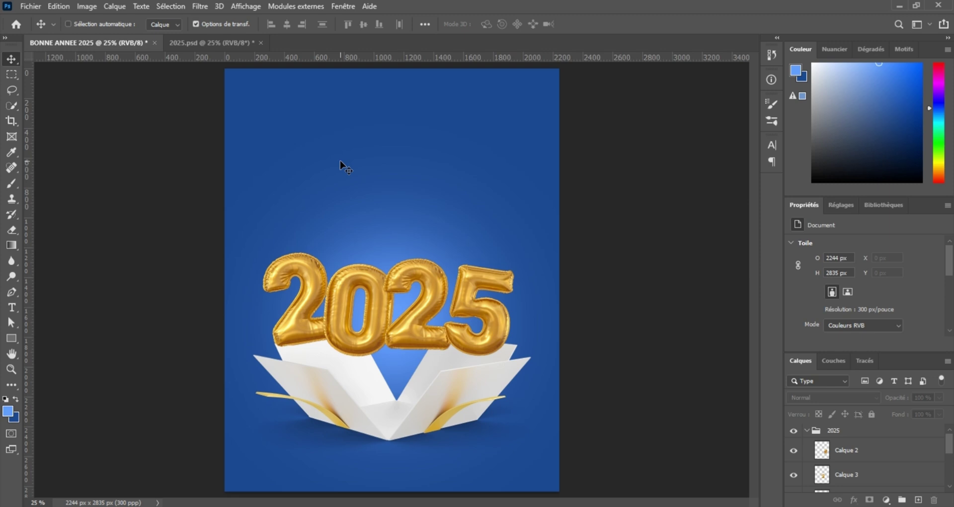
key("ctrl+semicolon")
key("ctrl+semicolon")
Open the BALLON BLANC and BALON BLEU images from the TUTO BONNE ANNEE folder.
left_click(31, 6)
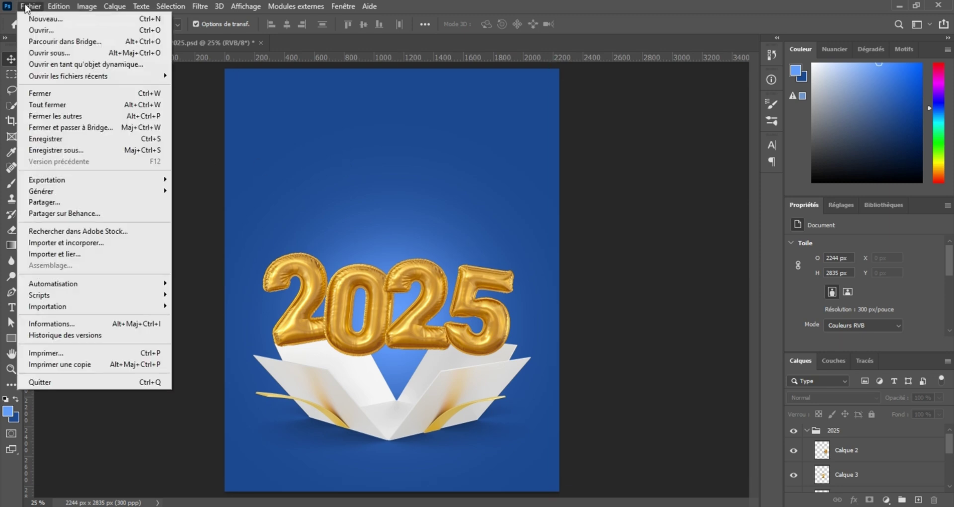
left_click(53, 30)
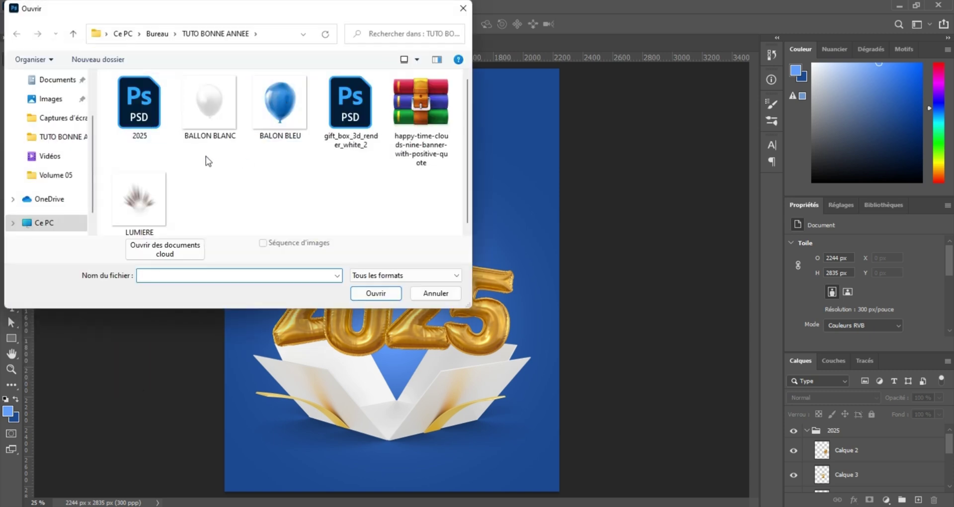
left_click_drag(204, 155, 284, 113)
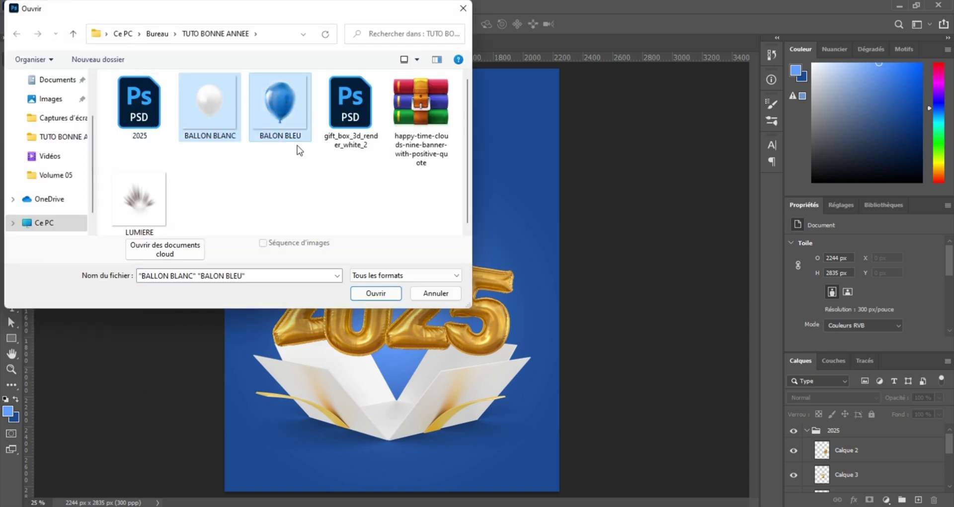
left_click(375, 293)
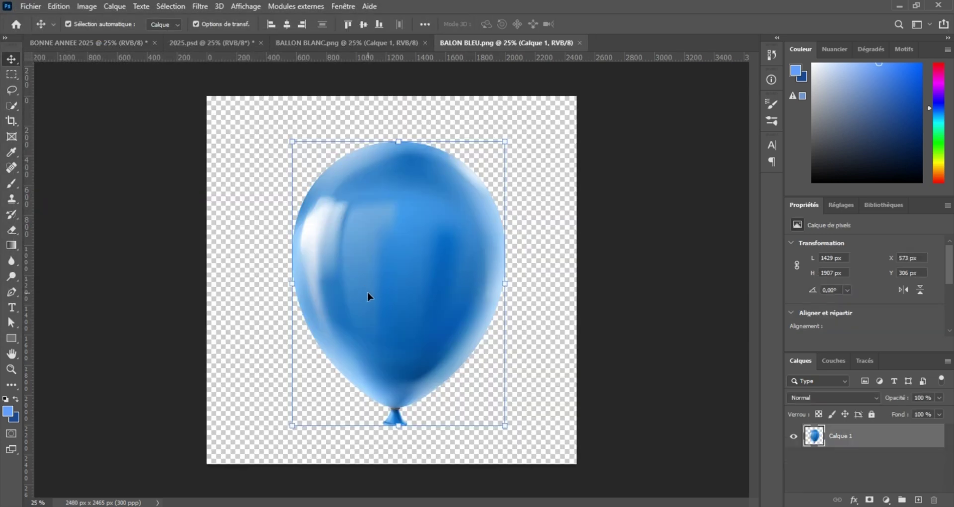
Bring the blue balloon into the poster, scale it to about 376 × 502 px and place it at the poster's upper left.
left_click_drag(389, 269, 56, 49)
left_click_drag(290, 138, 313, 183)
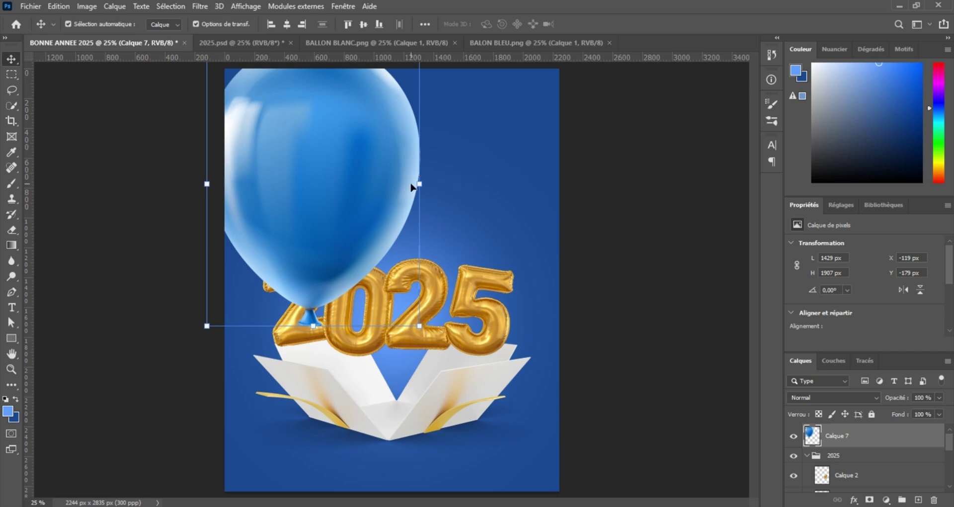
left_click_drag(417, 184, 289, 156)
key("Return")
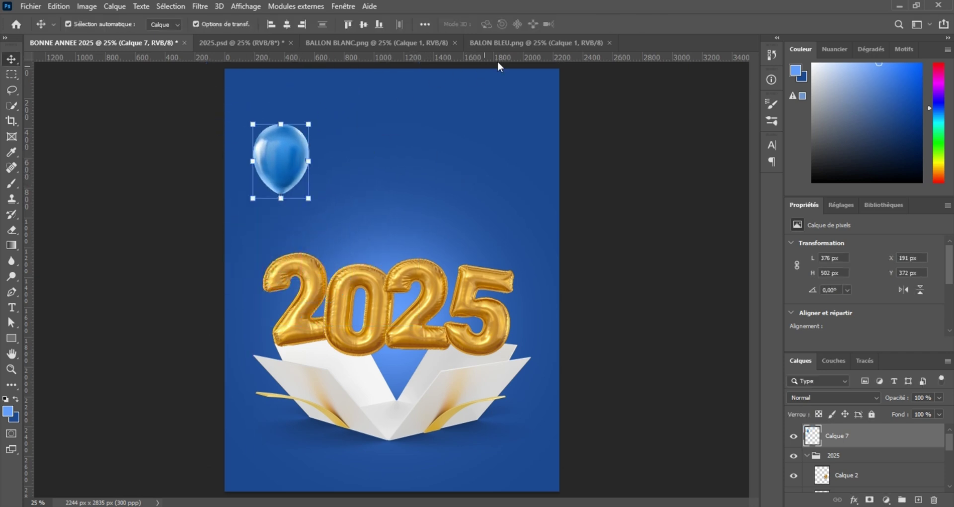
Close the BALON BLEU image and bring the white balloon into the poster at about 390 × 507 px, right of the blue one.
left_click(509, 44)
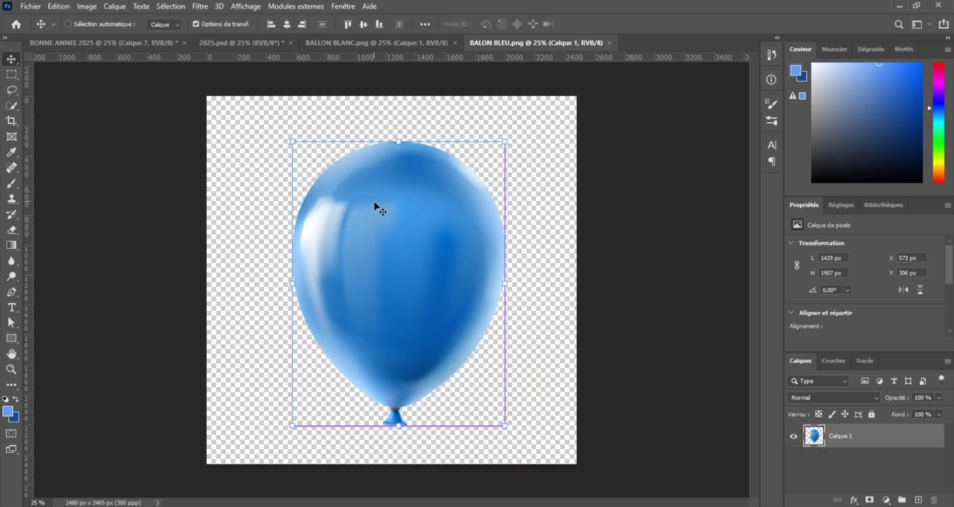
key("ctrl+w")
left_click(368, 45)
left_click_drag(408, 248, 254, 147)
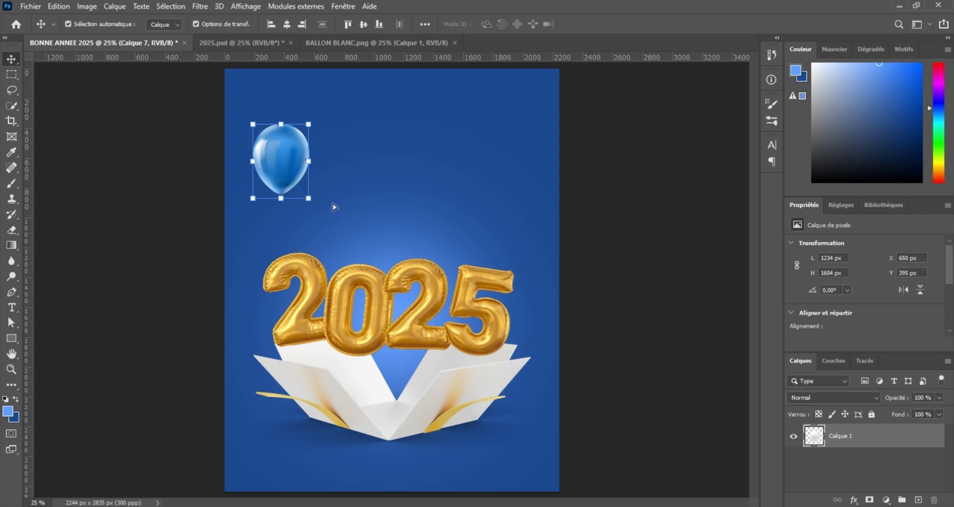
left_click_drag(332, 206, 333, 206)
key("ctrl+t")
left_click_drag(422, 198, 276, 160)
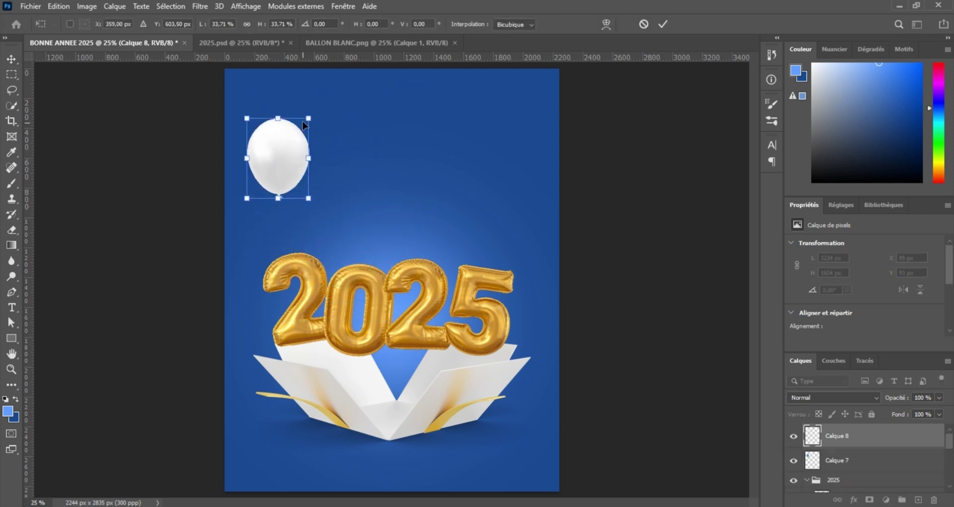
left_click_drag(303, 122, 307, 119)
left_click_drag(248, 119, 251, 119)
left_click_drag(279, 165, 354, 165)
key("Return")
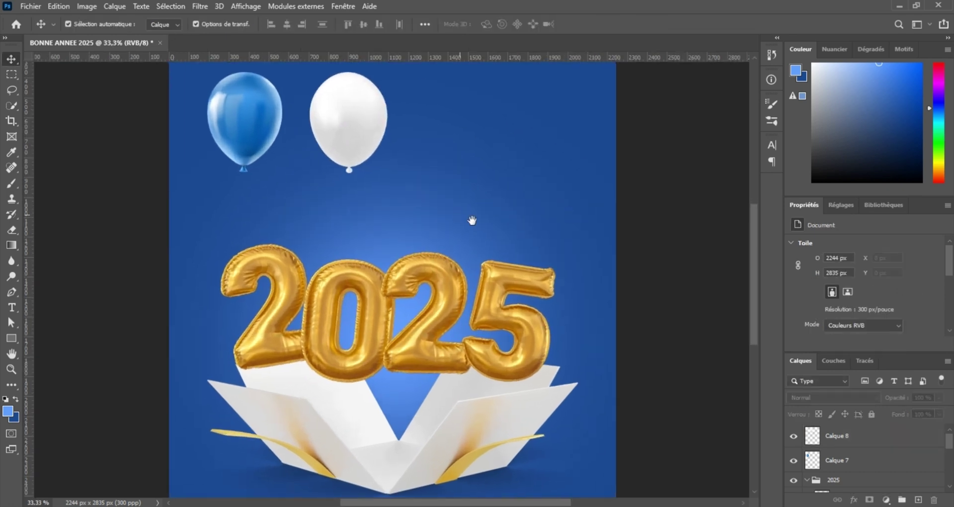
Shift the blue balloon slightly up and left and tilt it about 7° counter-clockwise.
left_click_drag(472, 220, 476, 249)
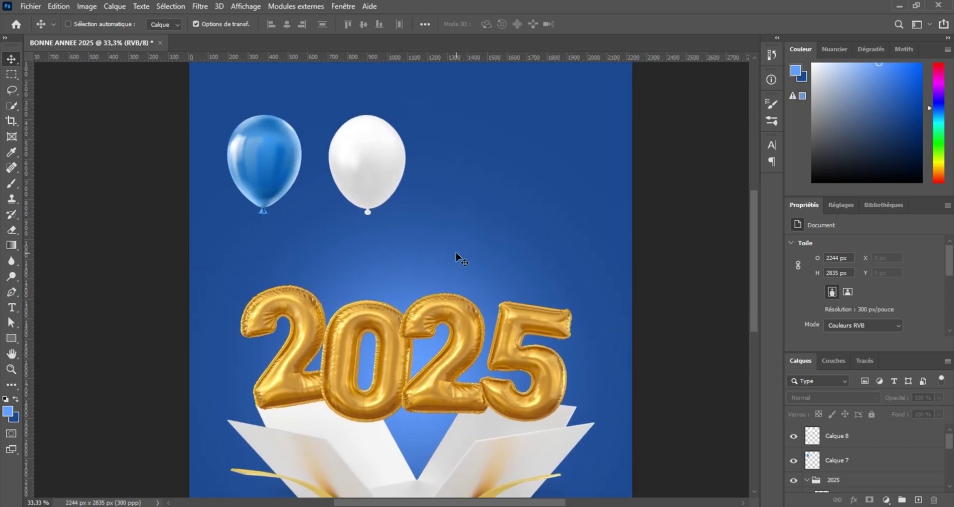
key("ctrl+minus")
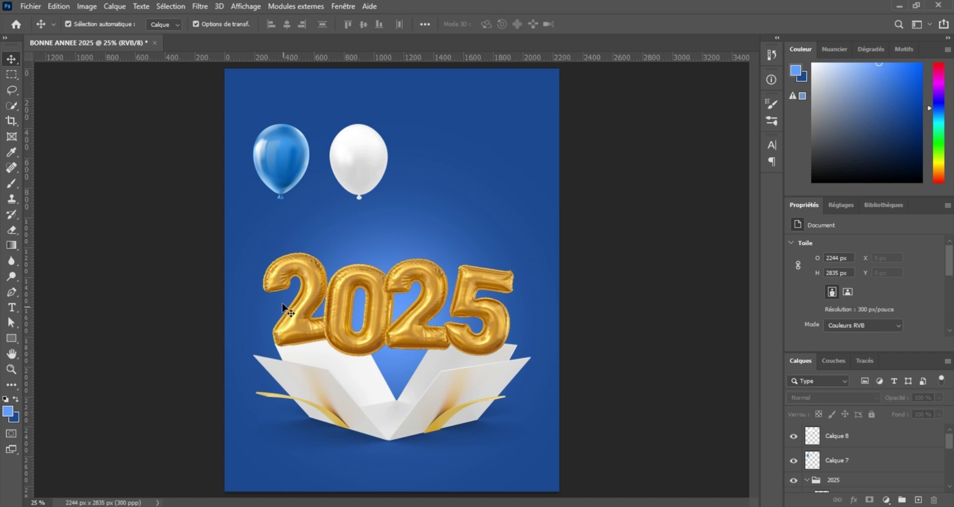
left_click_drag(272, 163, 267, 156)
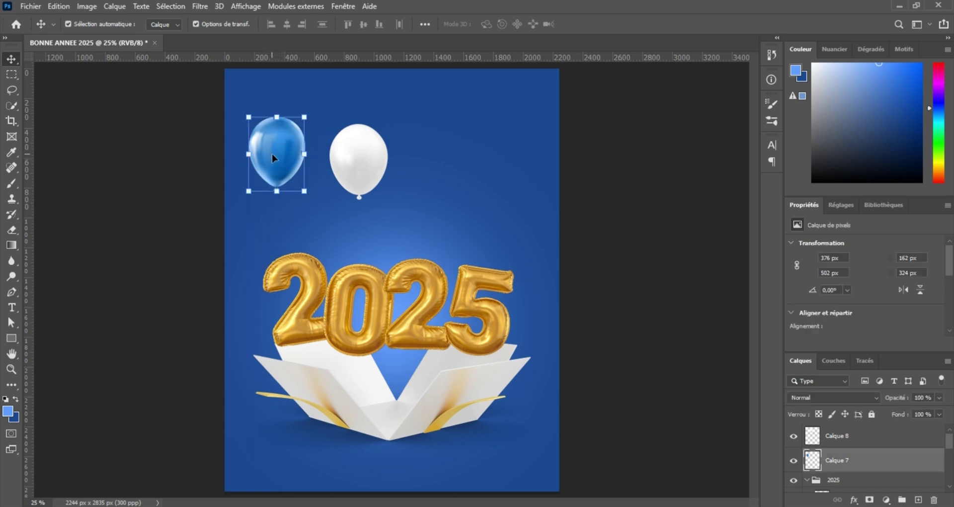
left_click_drag(312, 106, 310, 97)
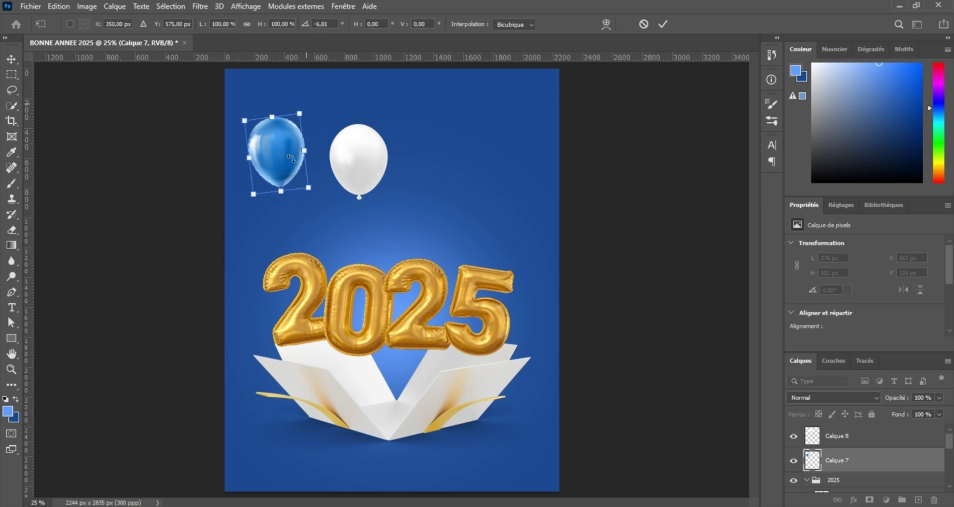
left_click_drag(287, 161, 281, 158)
key("Return")
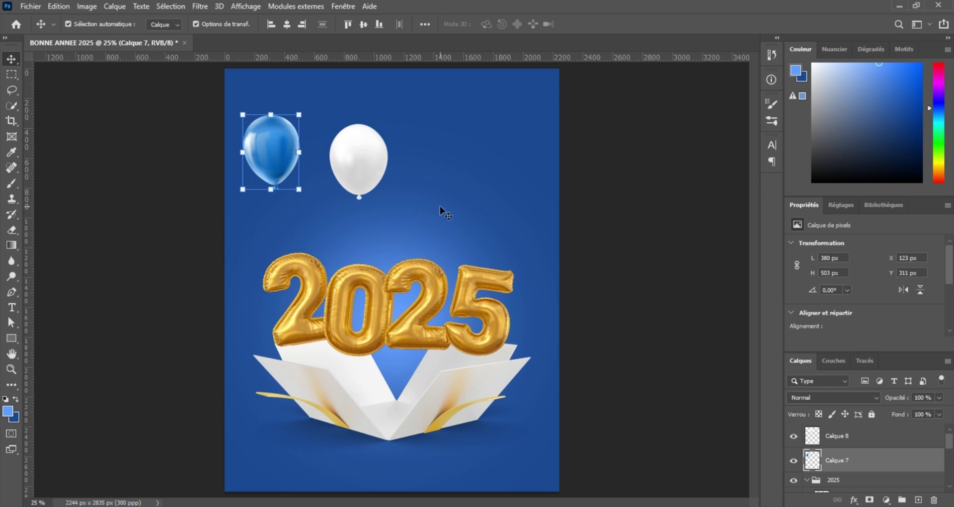
Raise the white balloon towards the poster's upper edge and lower the blue balloon so that they hang at staggered heights.
left_click(437, 218)
left_click_drag(348, 159, 338, 122)
left_click_drag(275, 165, 276, 183)
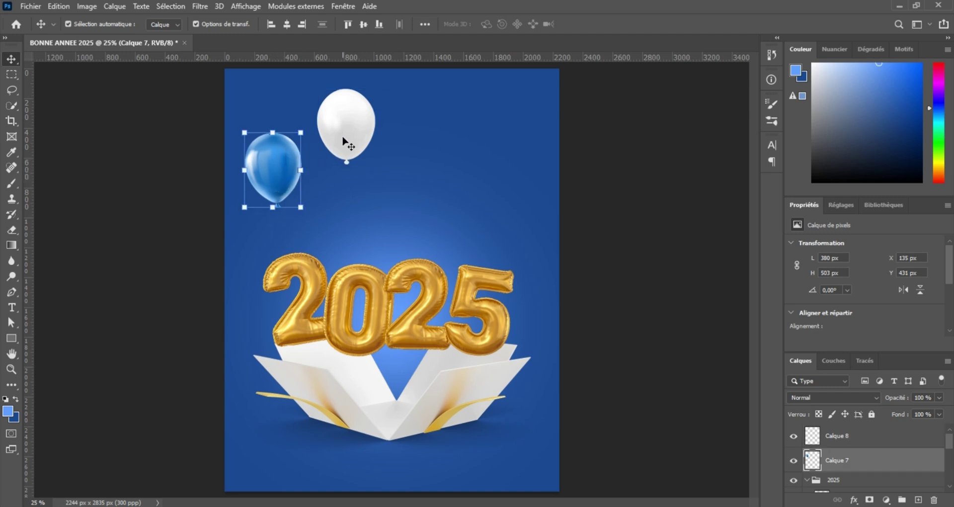
left_click_drag(345, 141, 348, 148)
left_click(666, 224)
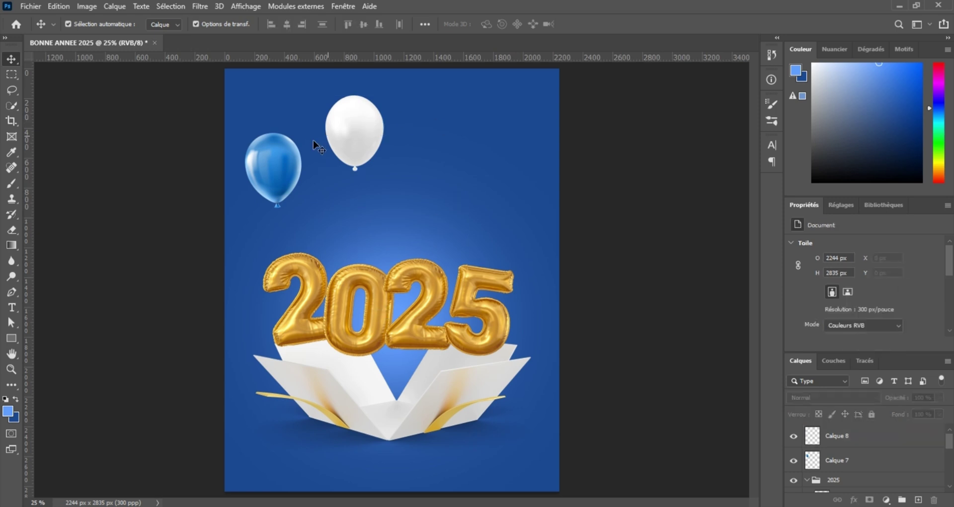
Duplicate the blue balloon to the right of the white one and rotate the copy about 17° clockwise.
left_click_drag(275, 165, 444, 157, "alt")
left_click_drag(483, 115, 512, 118)
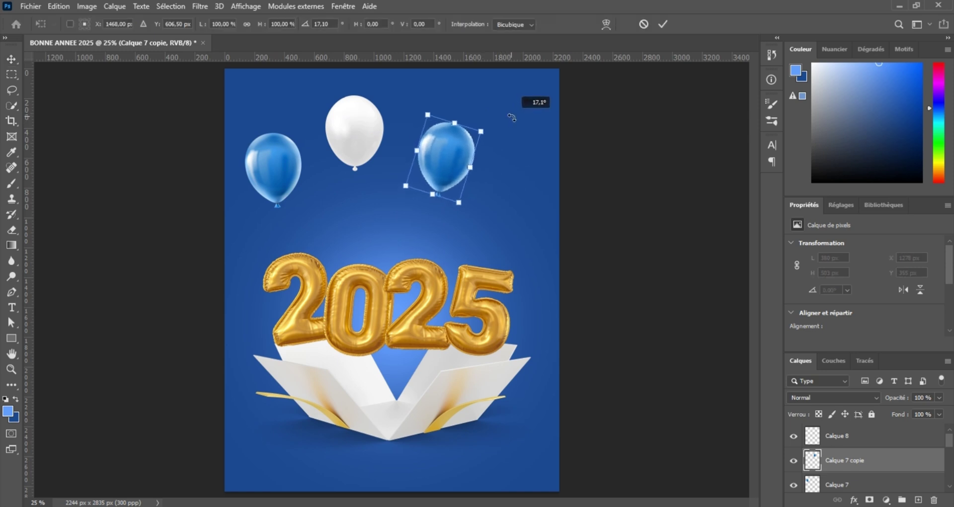
key("Return")
Tilt the left blue balloon slightly further counter-clockwise and rotate the right blue balloon back by about 3°.
left_click(277, 166)
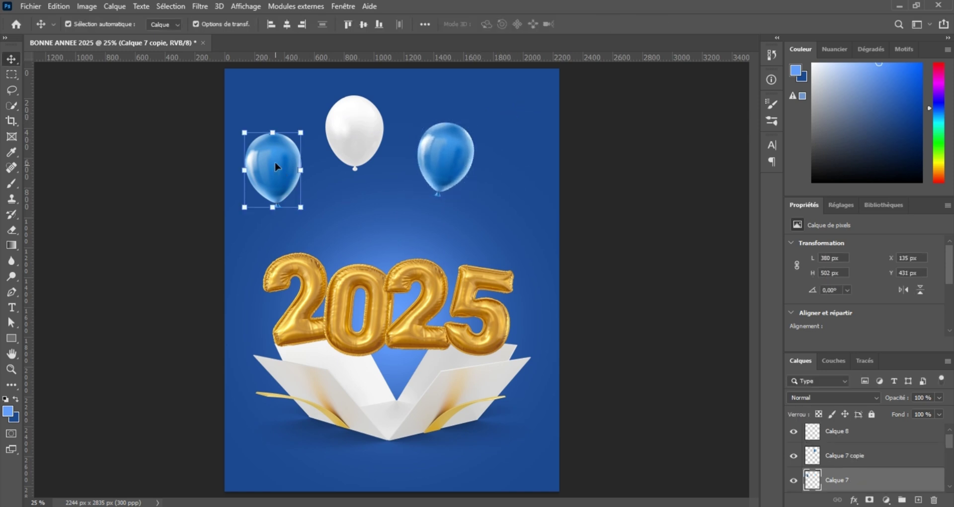
left_click_drag(307, 124, 305, 114)
key("Return")
left_click(440, 155)
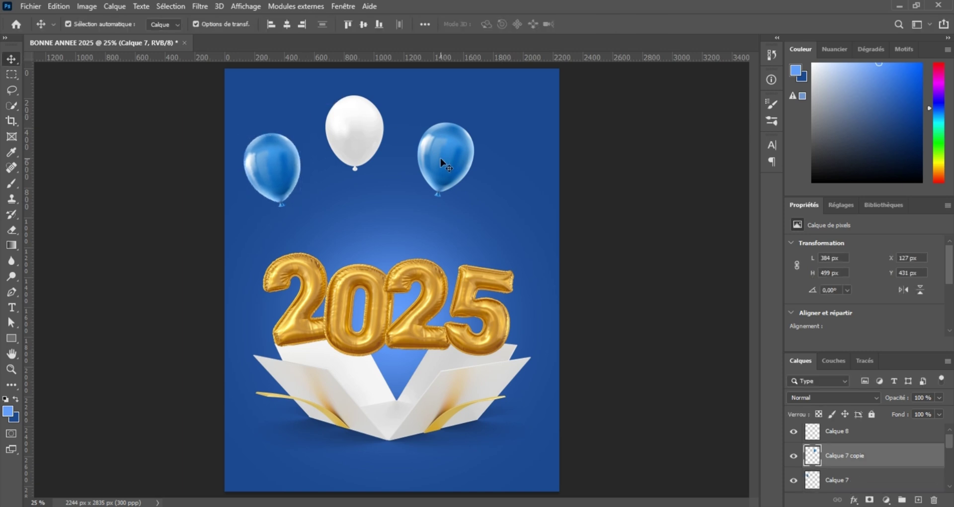
left_click_drag(482, 114, 479, 109)
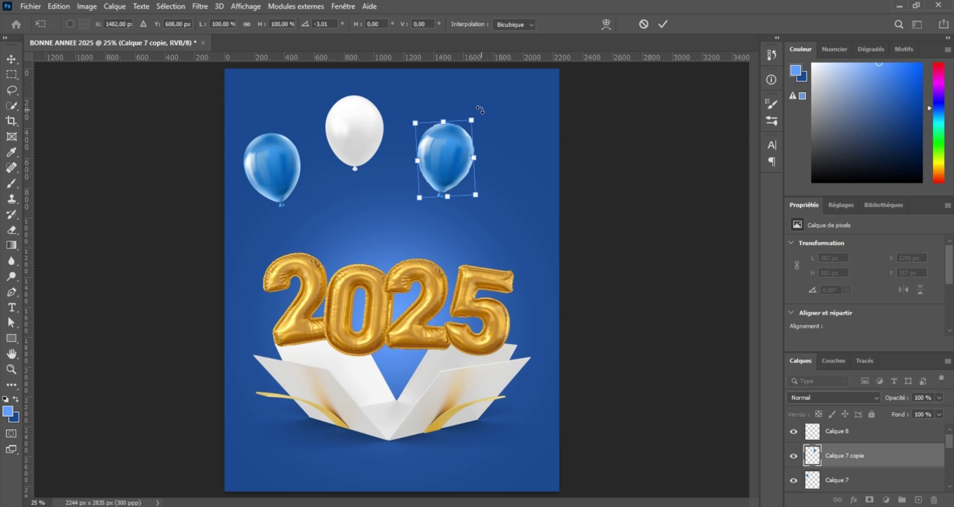
key("Return")
Duplicate the white balloon to the far right of the row and rotate the copy about 13° clockwise.
left_click_drag(362, 146, 522, 185)
left_click_drag(552, 124, 568, 130)
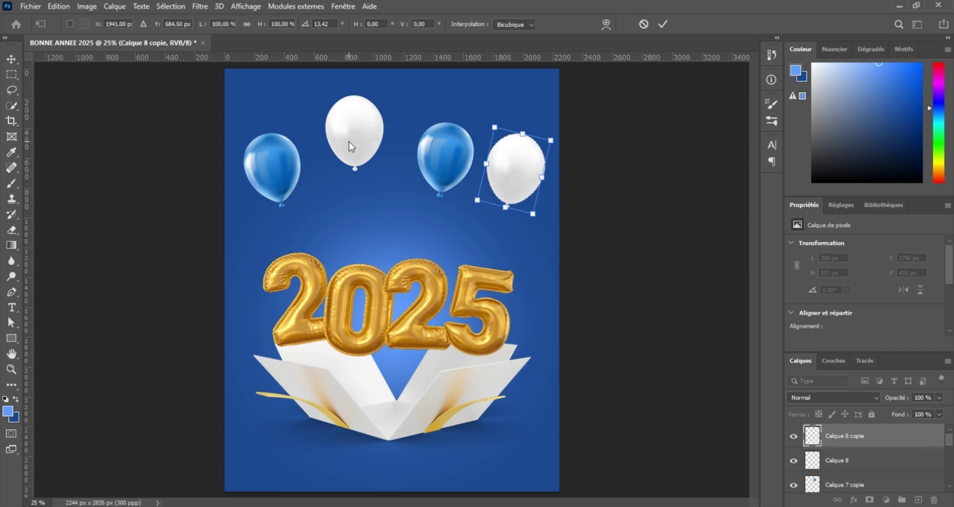
key("Escape")
left_click(379, 246)
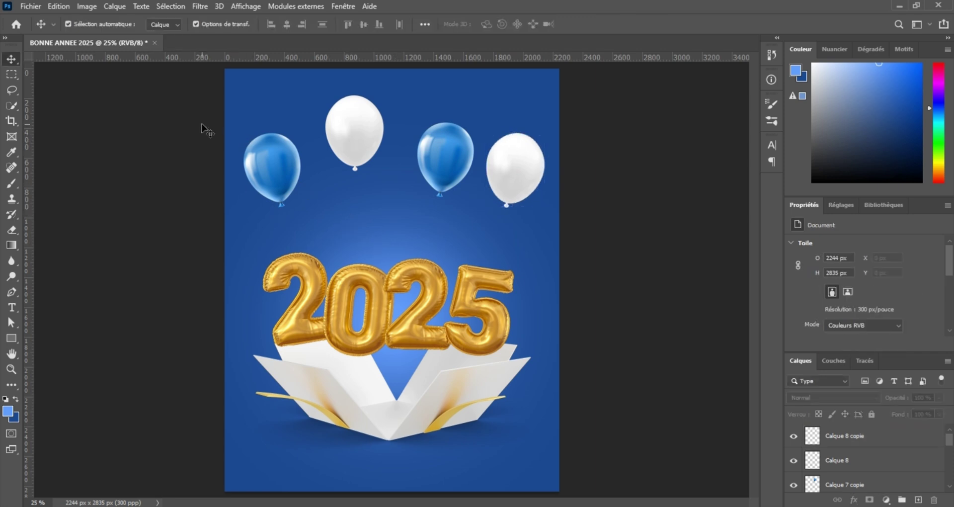
Scale all four balloons down together, making the upright white one about 351 × 456 px.
left_click_drag(203, 122, 547, 190)
left_click_drag(546, 156, 511, 170)
key("Return")
Arrange the balloons in an arch by raising the right blue one and nudging both white ones into even spacing.
left_click_drag(412, 170, 423, 147)
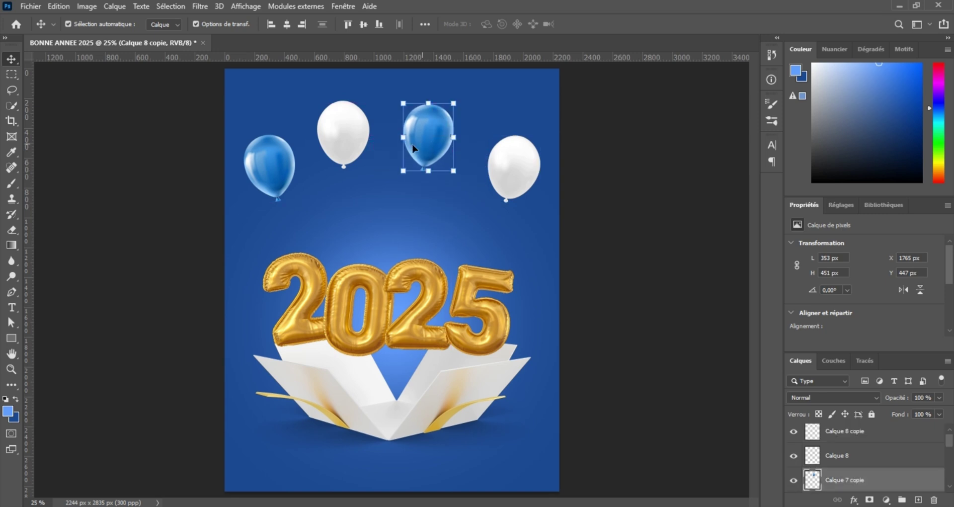
left_click(344, 145)
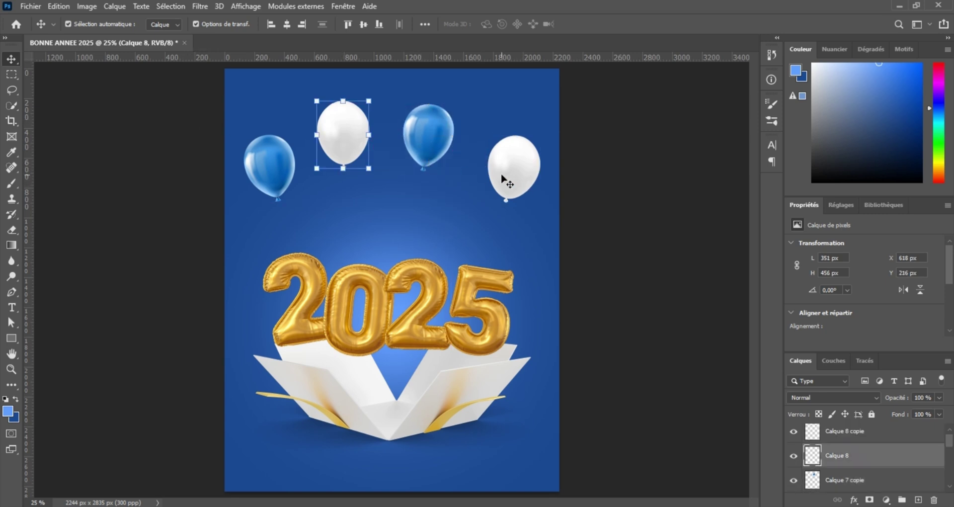
left_click_drag(502, 176, 502, 178)
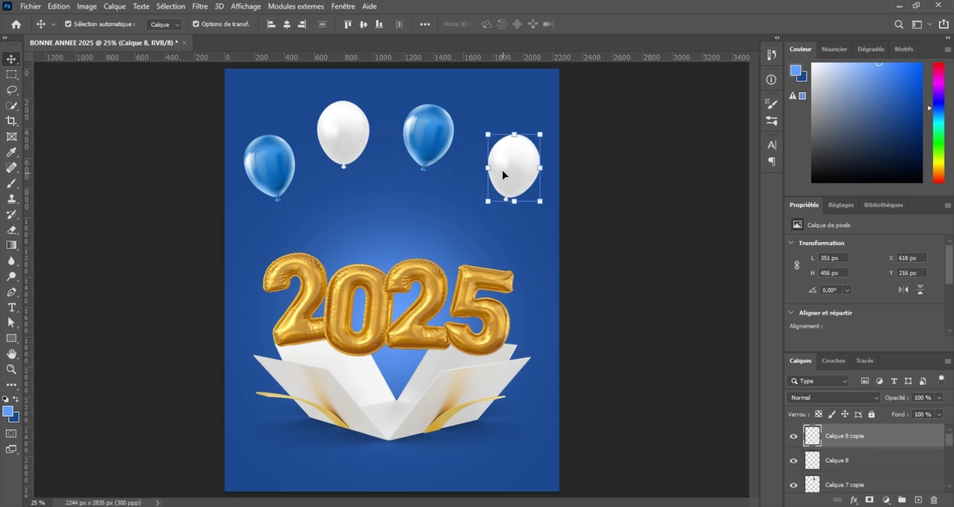
left_click_drag(430, 134, 435, 131)
left_click_drag(347, 139, 353, 139)
left_click_drag(440, 136, 440, 135)
Rotate the upper white balloon about 6° counter-clockwise.
left_click(365, 141)
key("ctrl+t")
left_click_drag(386, 88, 383, 83)
left_click(638, 217)
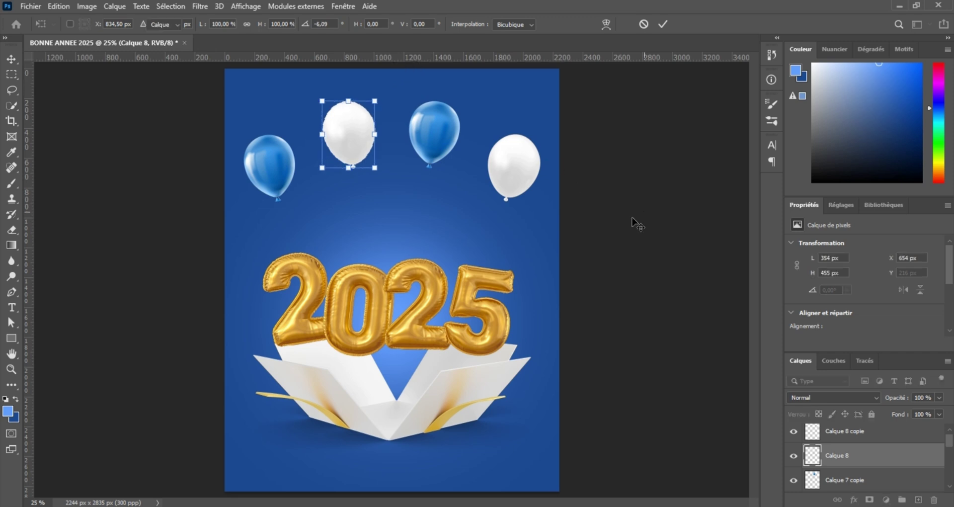
Select all four balloons and move them down together to about X 143, Y 345 px.
key("ctrl+minus")
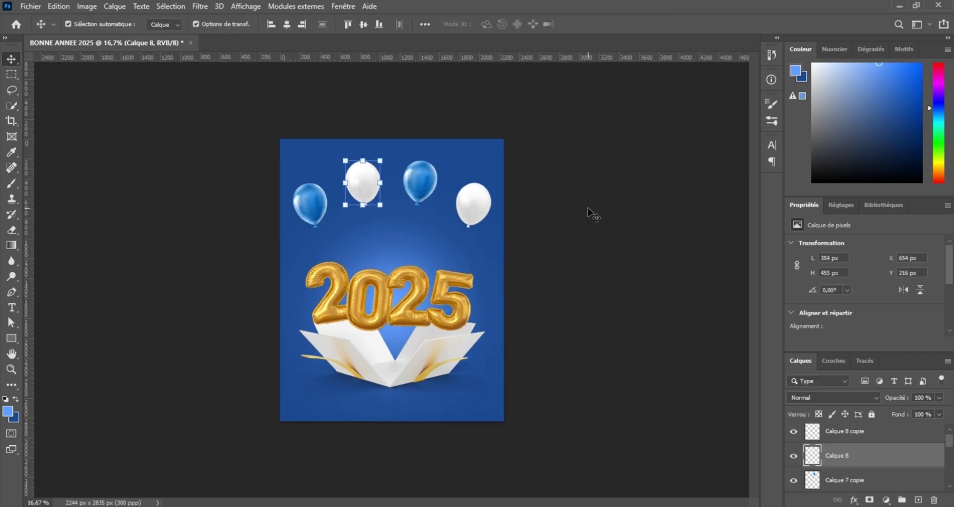
left_click(311, 159, "ctrl")
left_click_drag(277, 144, 546, 218)
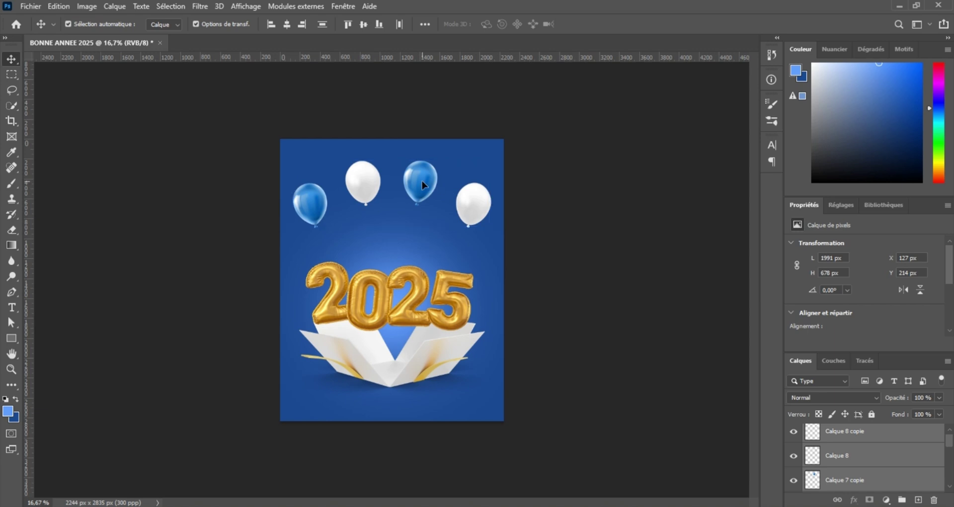
left_click_drag(423, 186, 423, 197)
left_click(571, 211, "ctrl")
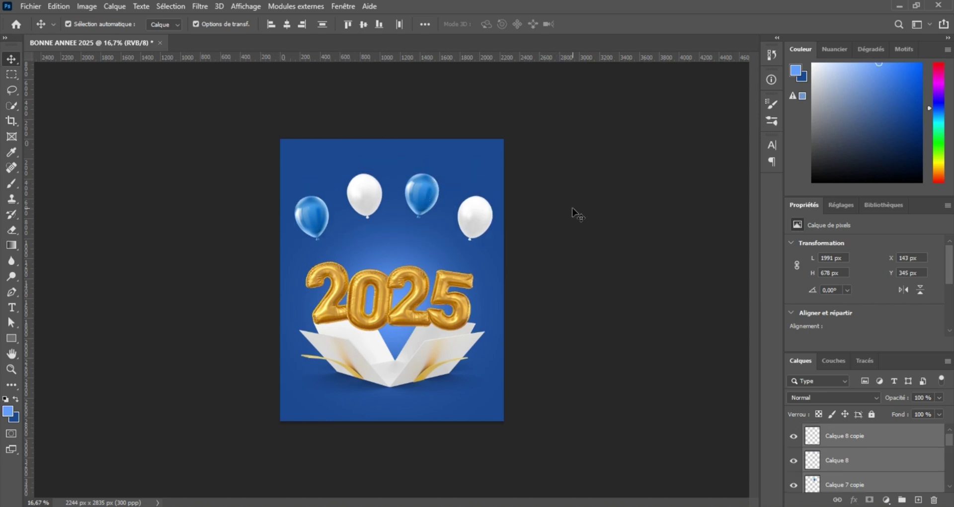
Nudge the far-left blue balloon slightly up and left, to about X 138, Y 545 px.
key("ctrl+plus")
key("ctrl+plus")
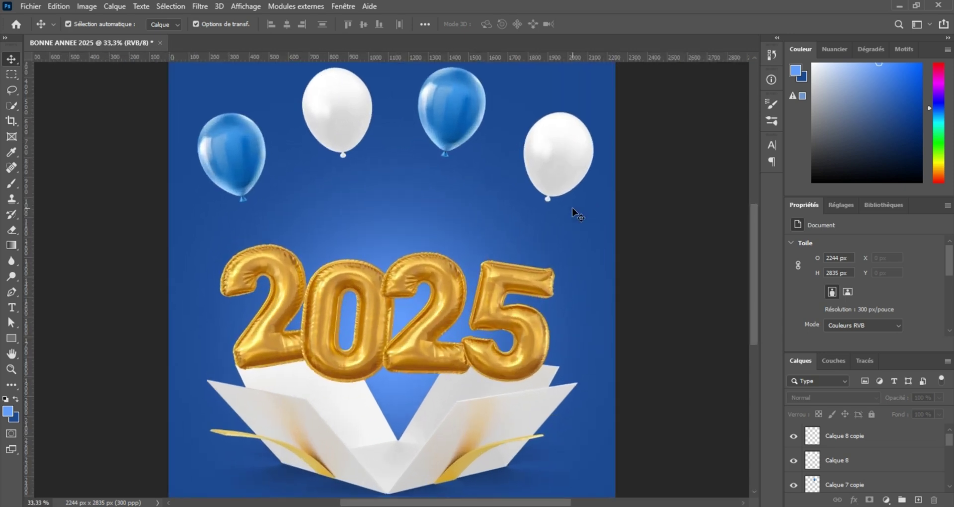
left_click_drag(417, 209, 432, 219)
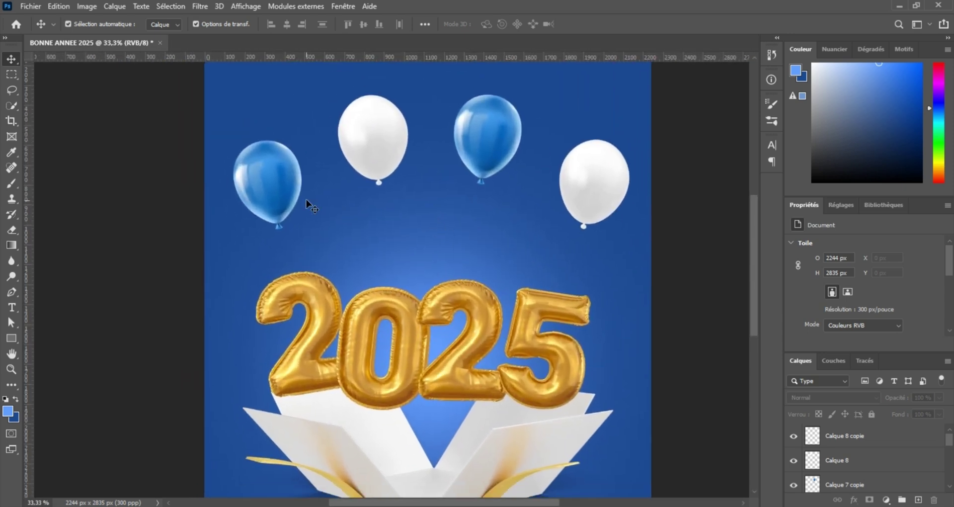
left_click_drag(284, 188, 282, 182)
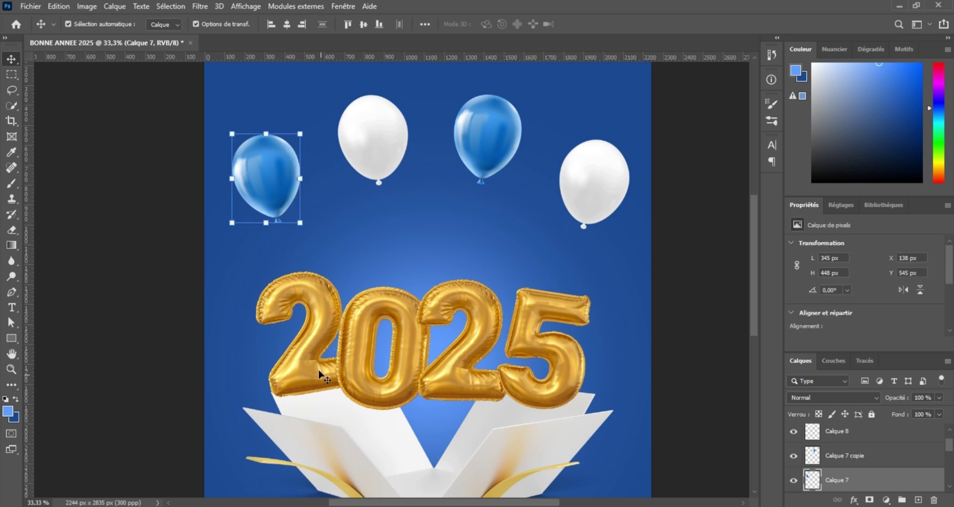
left_click(138, 180)
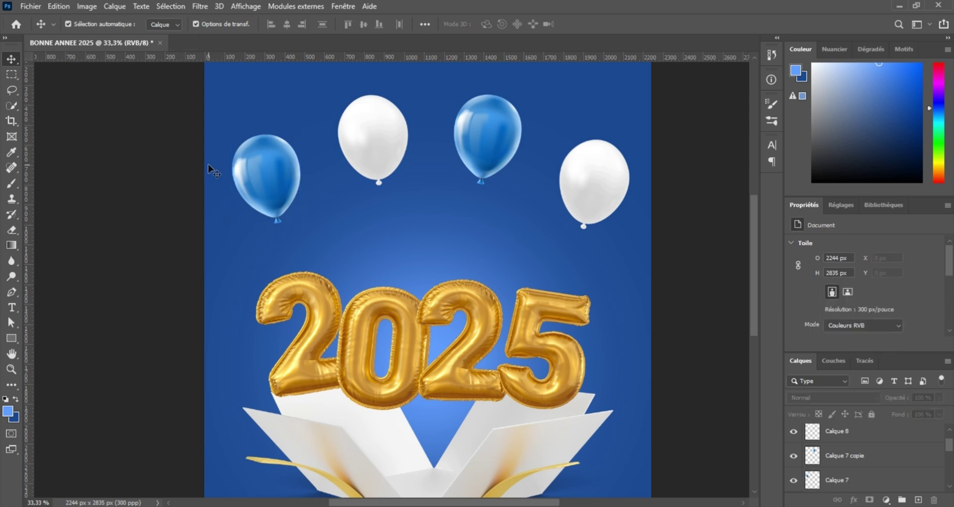
With the Pen tool in Forme mode, draw an S-shaped balloon string between the left blue and upper white balloons.
key("p")
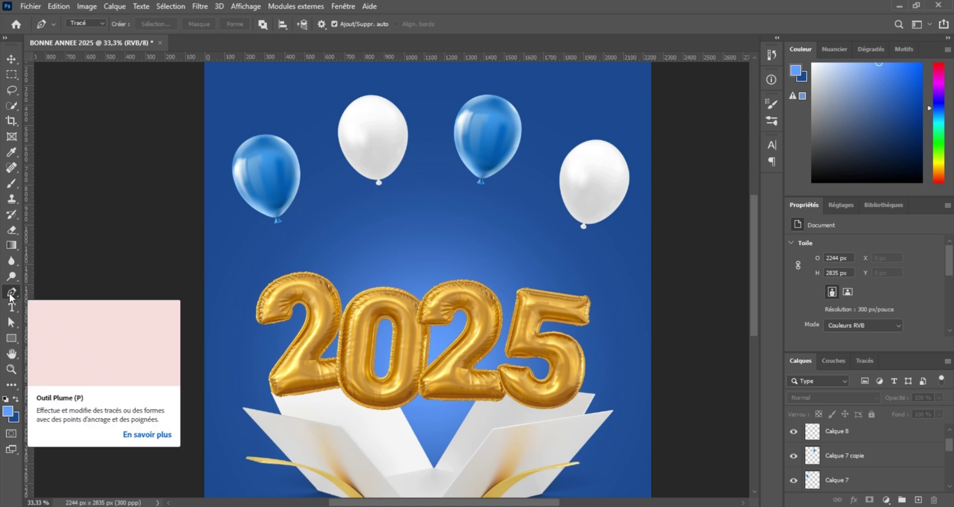
left_click(79, 24)
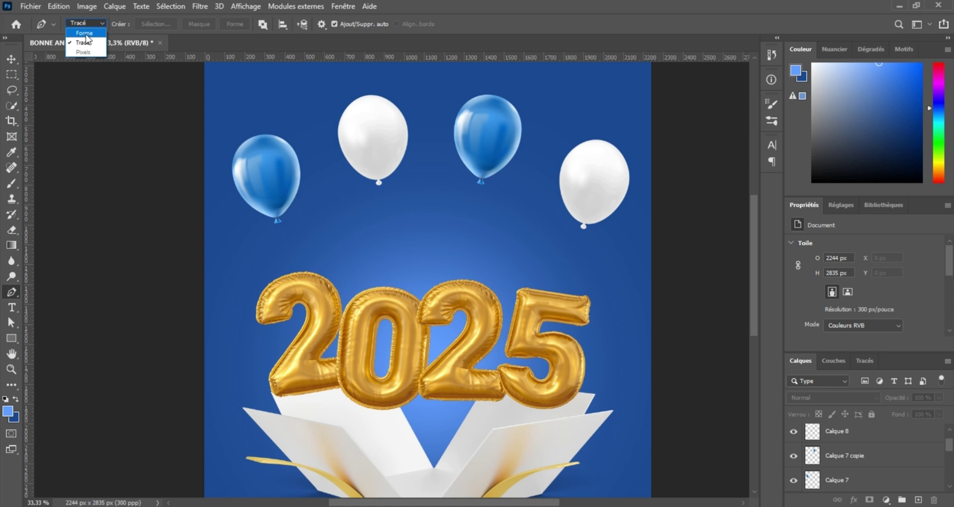
left_click(86, 34)
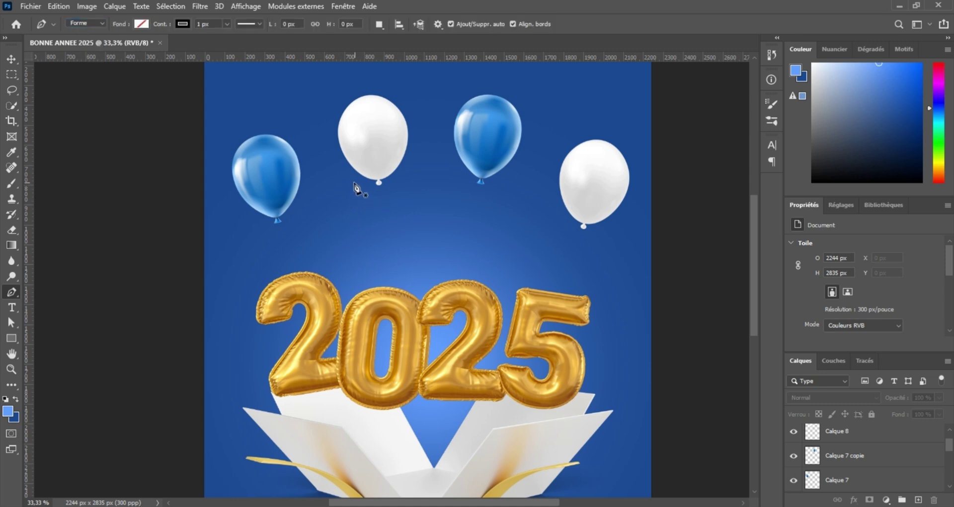
key("ctrl+j")
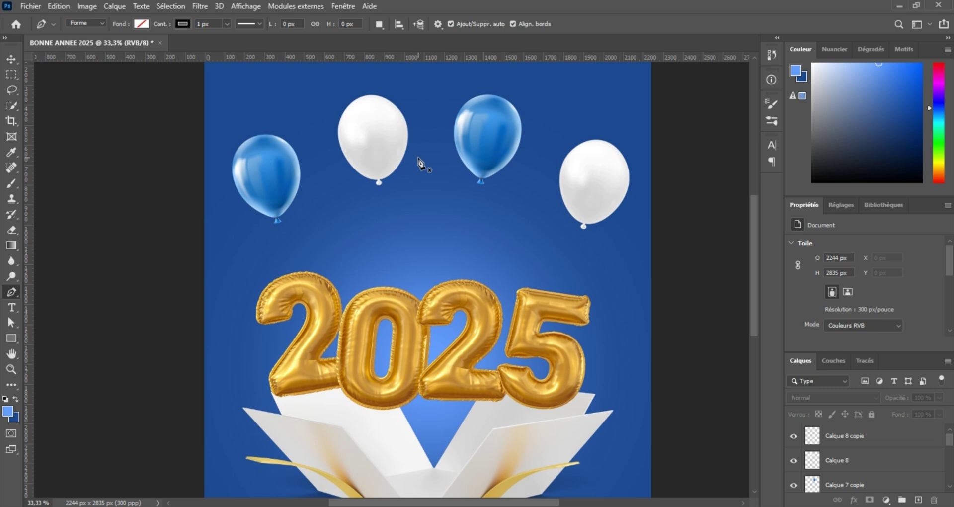
left_click(315, 140)
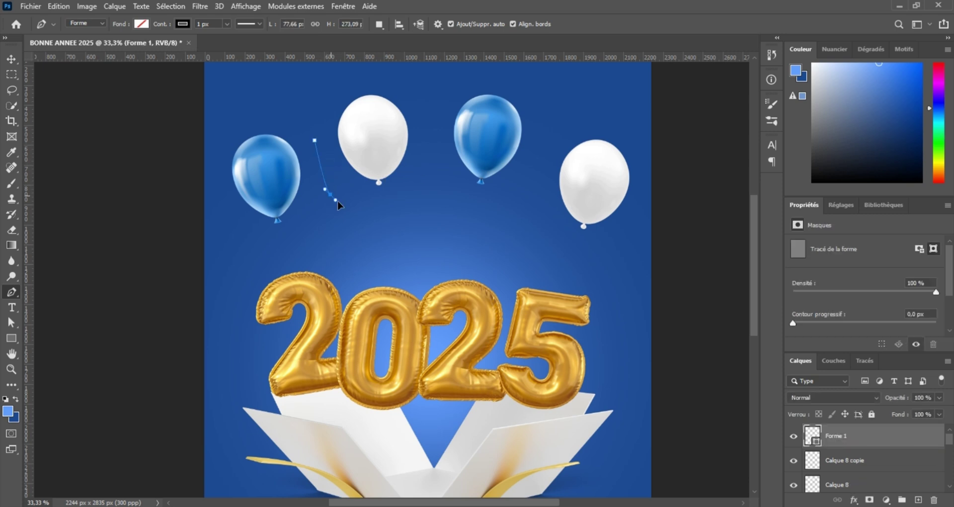
left_click_drag(330, 194, 354, 218)
left_click_drag(354, 259, 353, 271)
Set the string shape's stroke width to 4 px.
left_click_drag(214, 24, 143, 20)
key("Return")
left_click_drag(211, 23, 157, 26)
type("4")
key("Return")
left_click(11, 59)
left_click(317, 191)
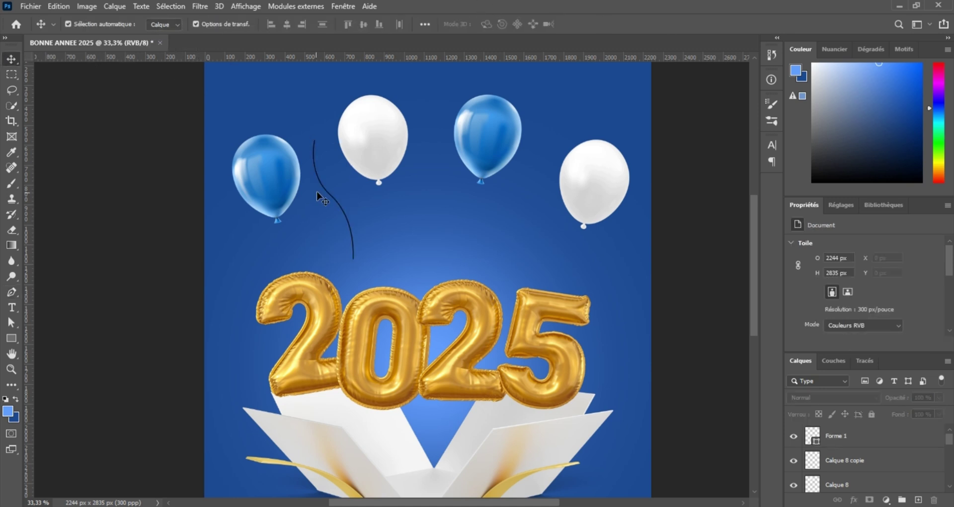
Move the string under the far-left blue balloon so it passes through the knot and reaches the first 2.
left_click_drag(325, 191, 275, 258)
left_click(91, 181)
left_click_drag(322, 189, 283, 239)
left_click(124, 226)
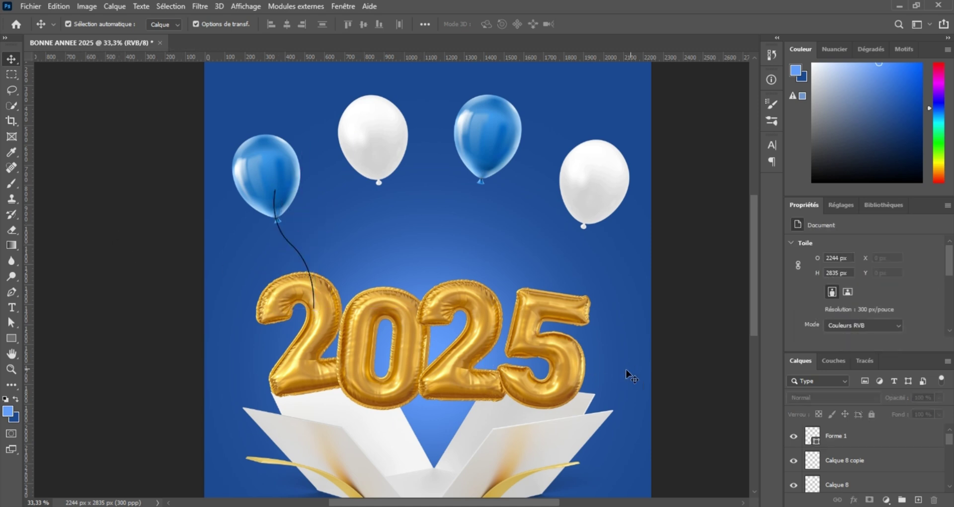
Add a gradient overlay to the string layer and set its first colour stop to e5b558, sampled from the golden 2.
left_click(882, 439)
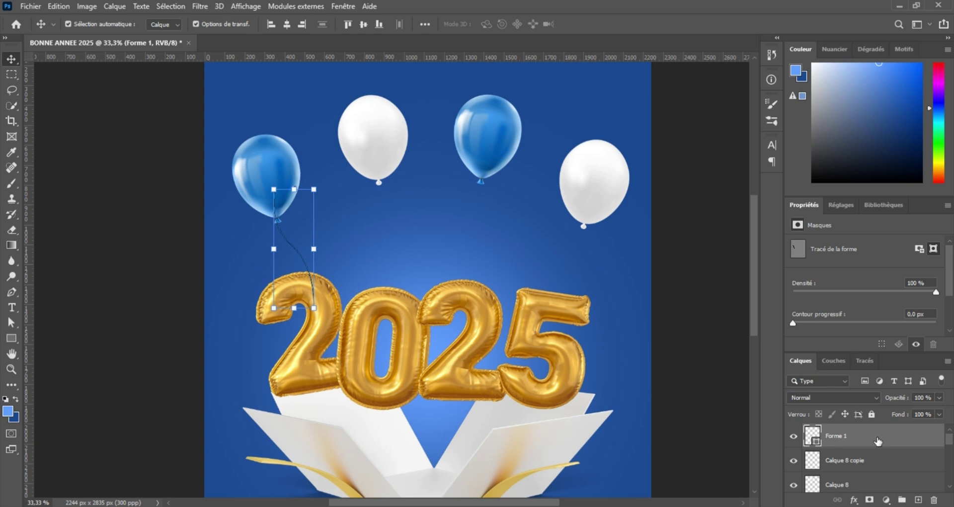
double_click(878, 440)
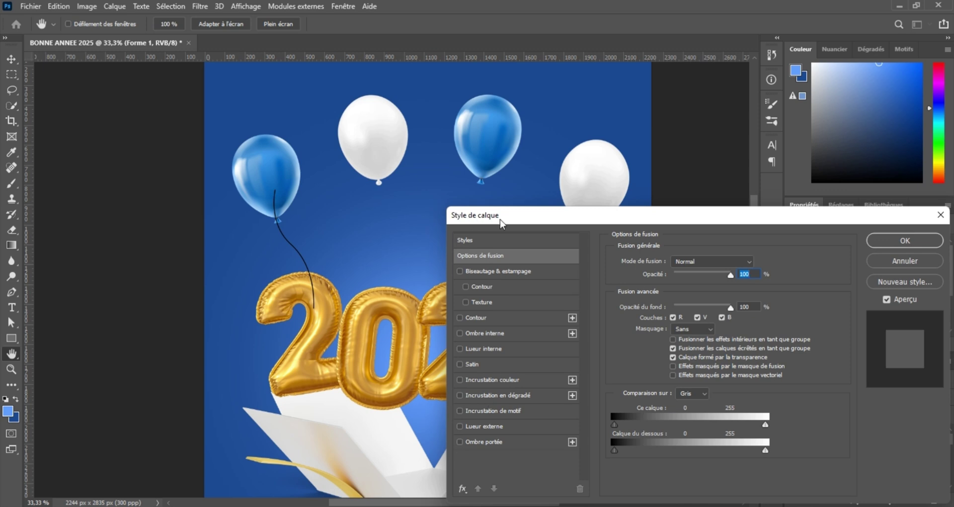
left_click(492, 395)
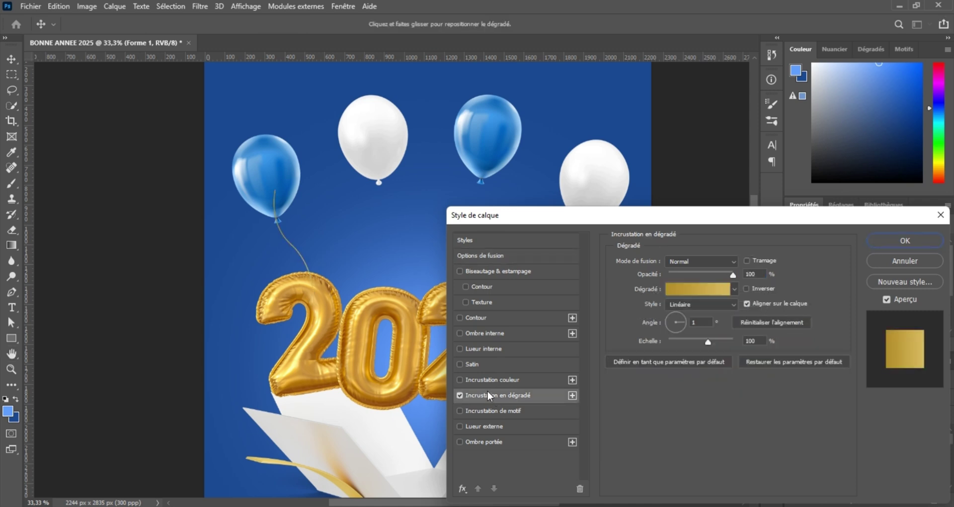
left_click(702, 291)
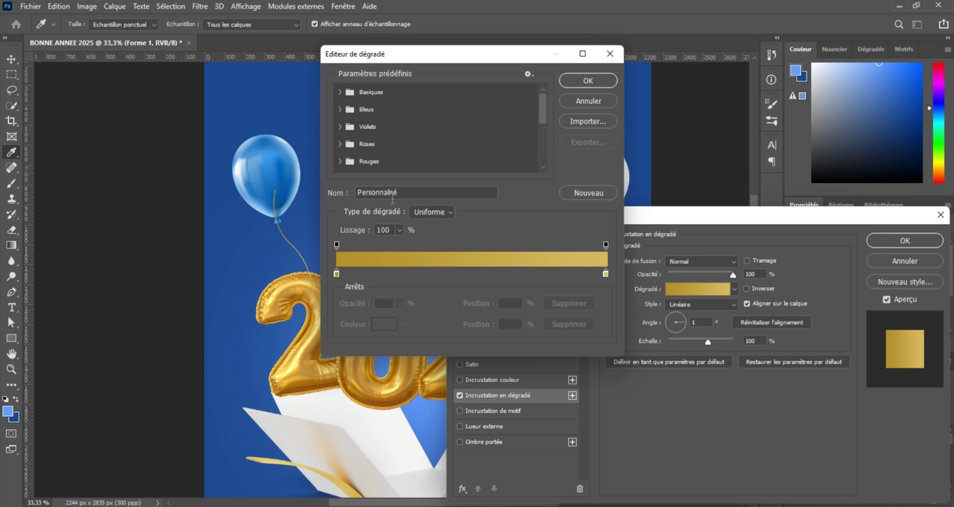
double_click(337, 273)
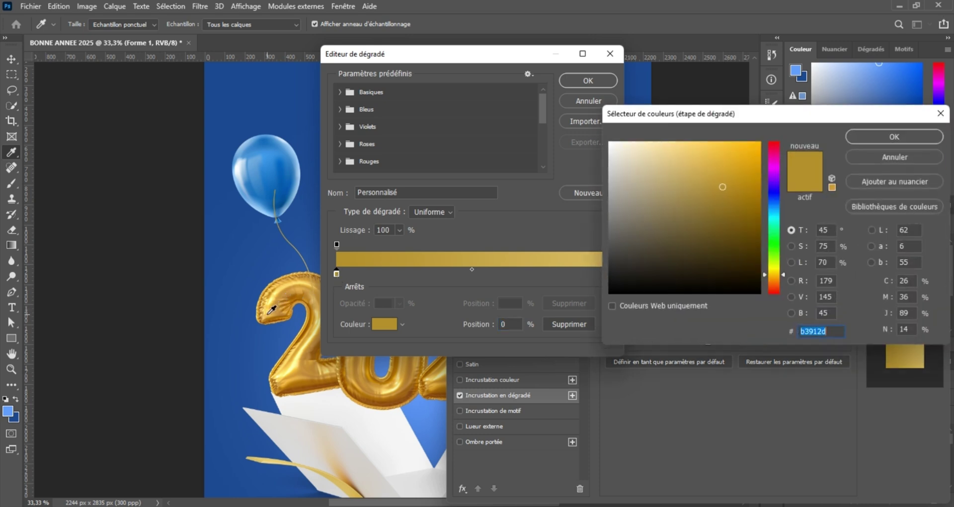
left_click(268, 312)
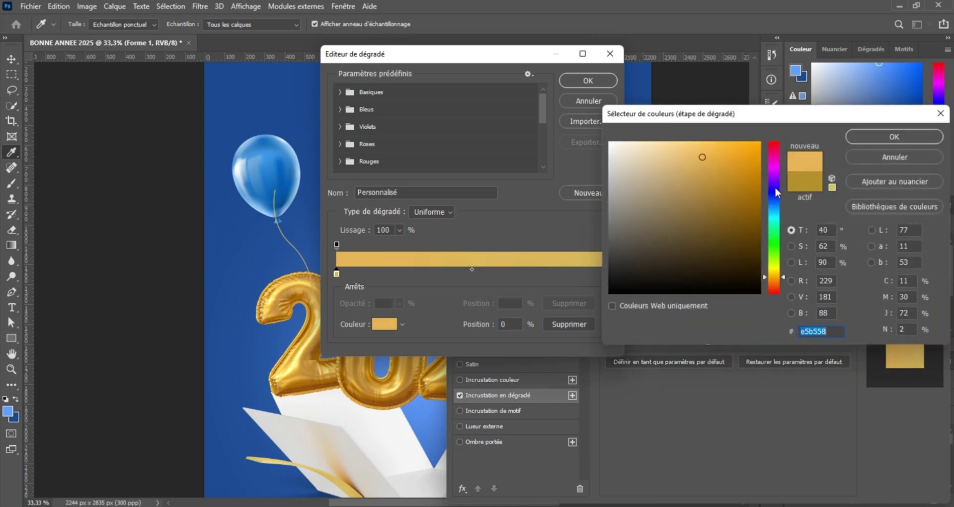
left_click(891, 141)
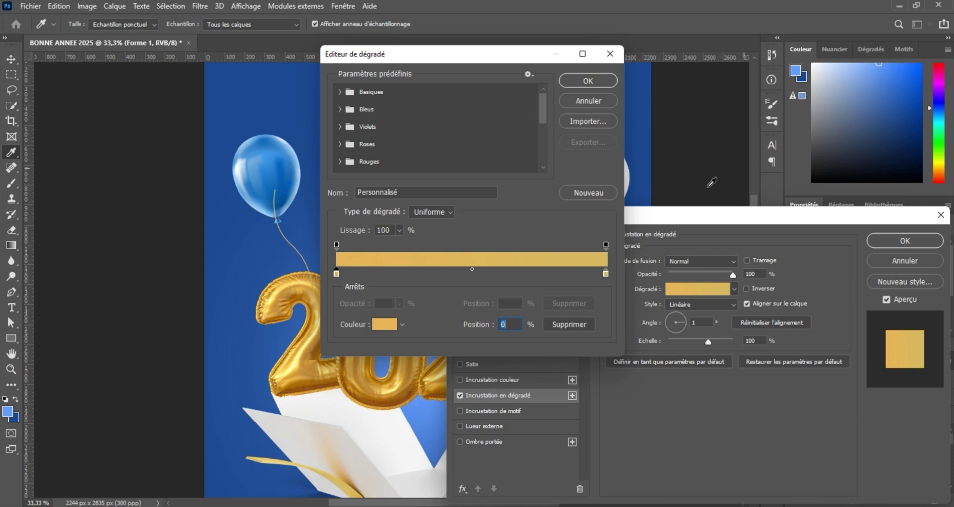
Set the gradient's end colour stop to the darker gold bb8735 and apply the overlay to the string.
double_click(606, 273)
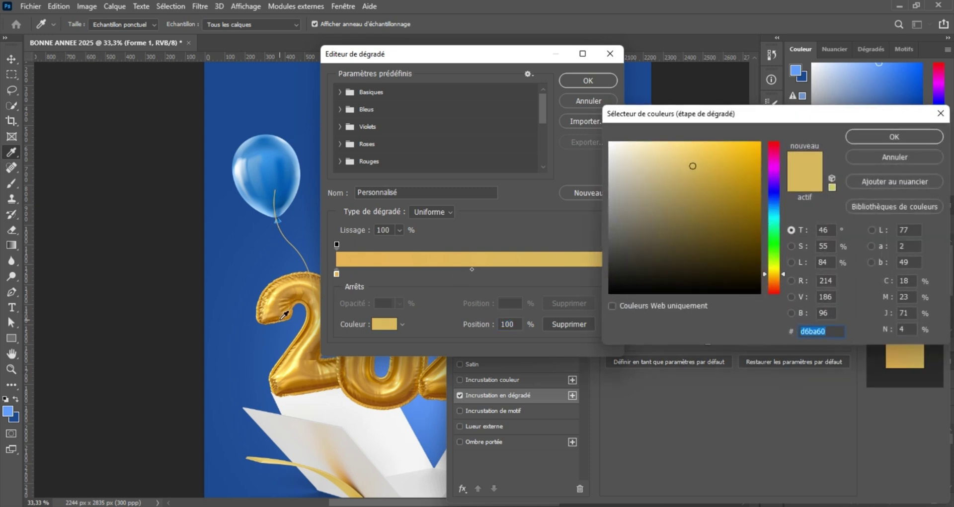
left_click(281, 315)
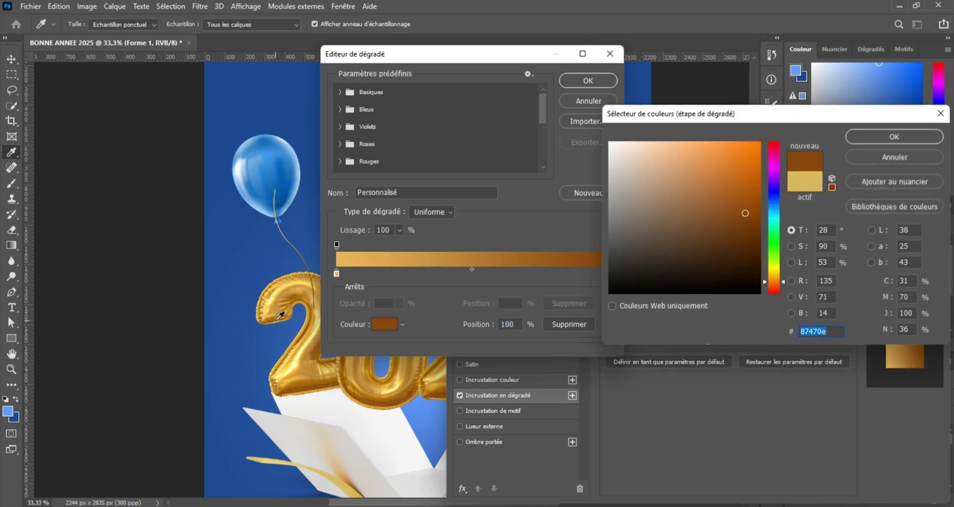
left_click(280, 311)
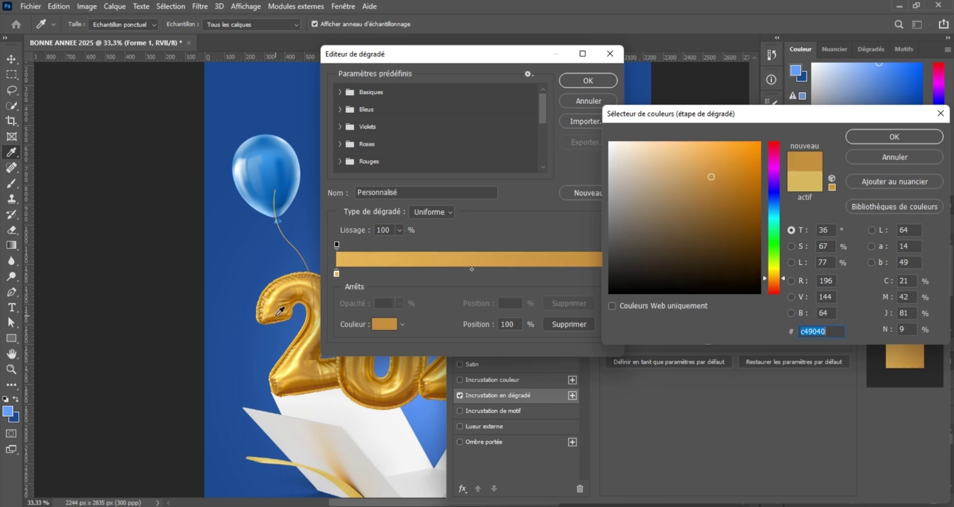
left_click(310, 348)
left_click(717, 182)
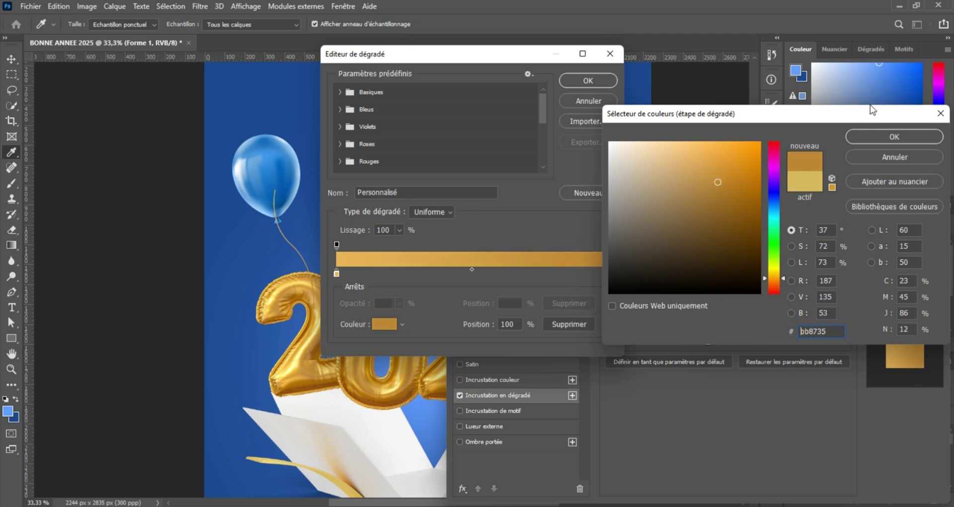
left_click(894, 136)
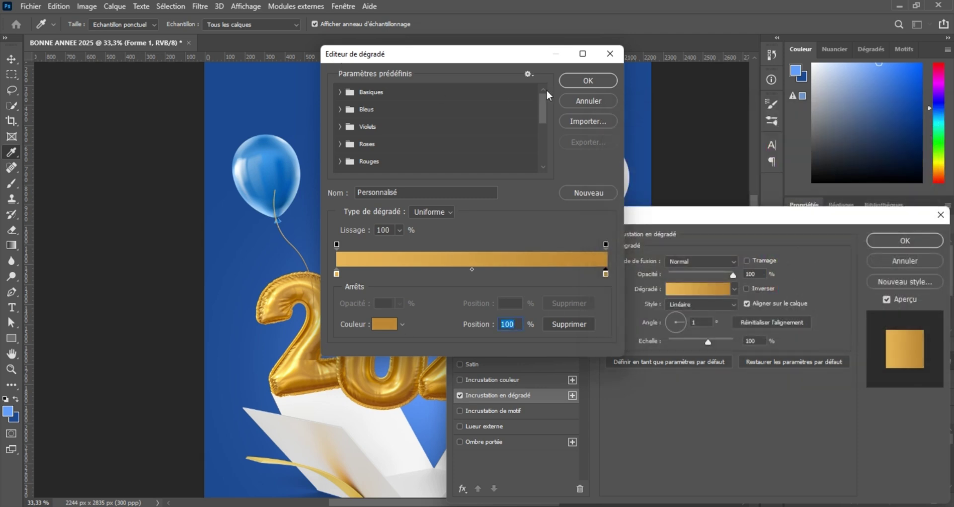
left_click(584, 81)
left_click(901, 240)
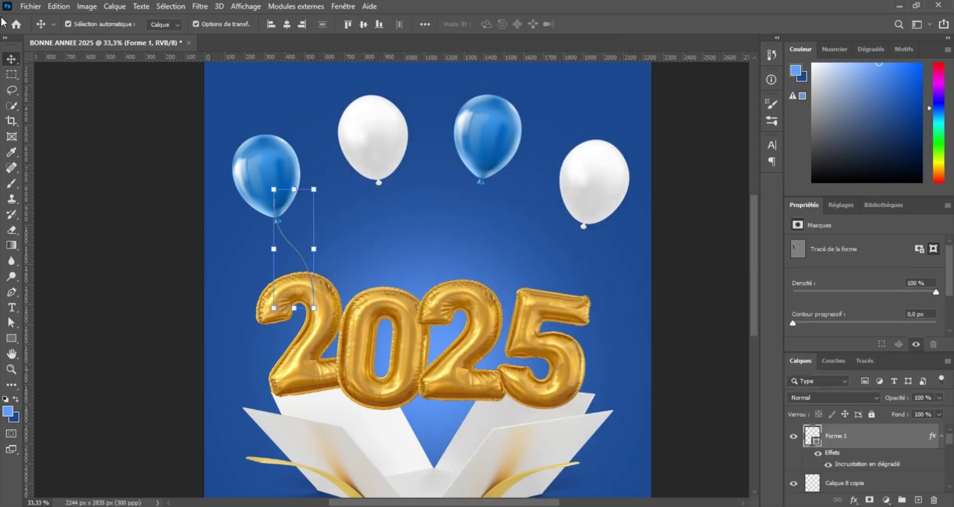
left_click(140, 251)
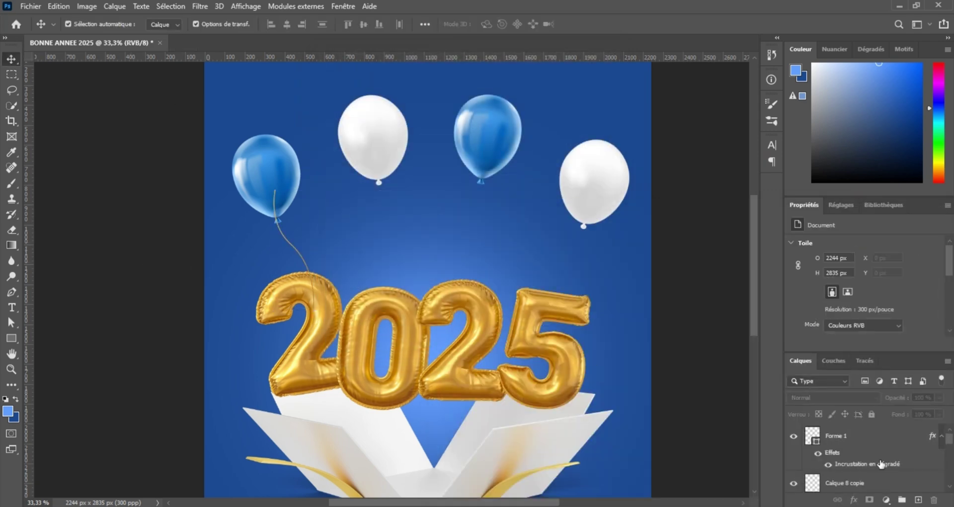
Collapse the 2025 layer group and rename the string's layer CORDE1.
scroll(879, 463, "down", 3)
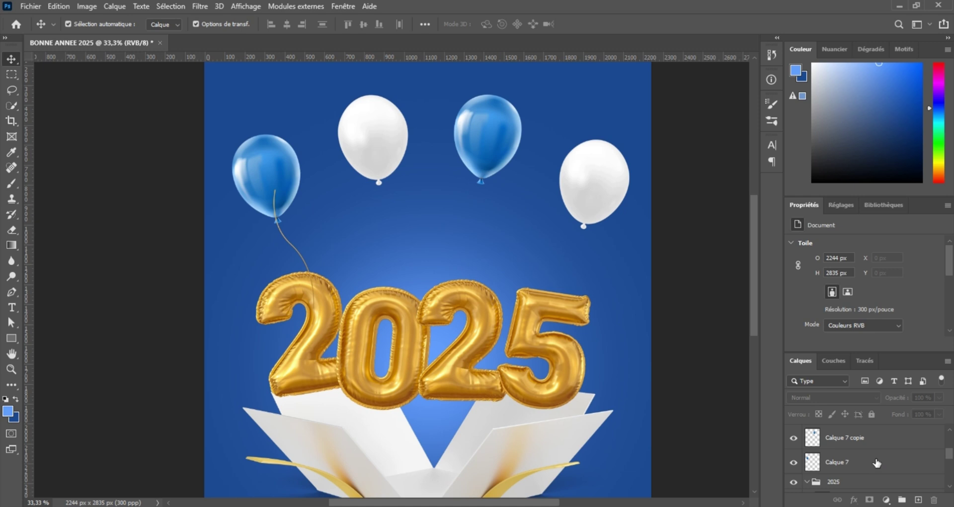
scroll(876, 463, "down", 1)
left_click(807, 437)
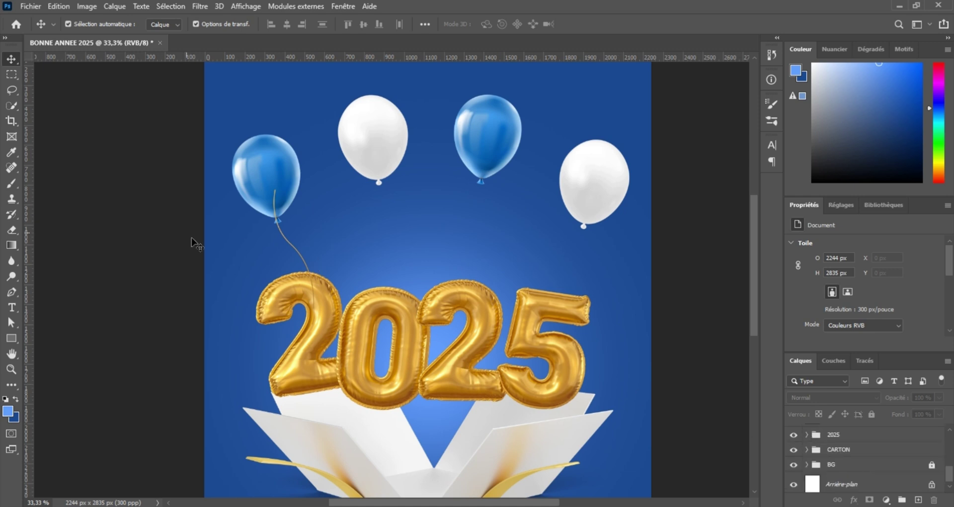
left_click(286, 243)
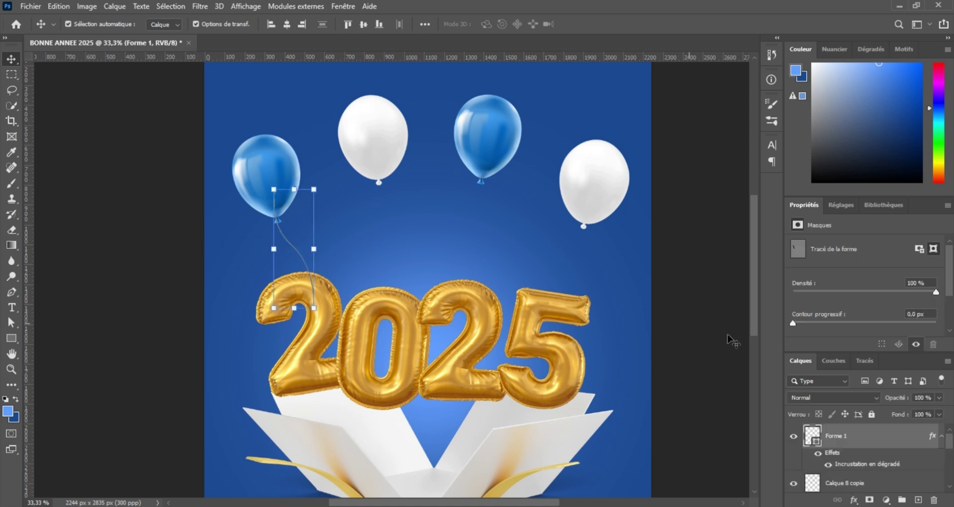
double_click(838, 436)
type("CORDE1")
key("Return")
Rename the far-left blue balloon's layer BALON BLEU 1.
left_click(267, 175)
double_click(829, 479)
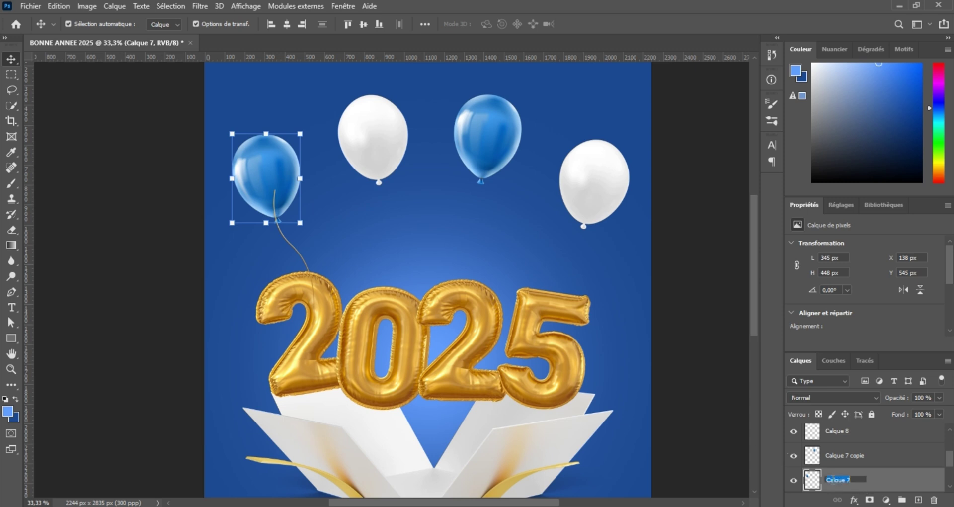
type("B")
type("ALON BLEU 1")
key("Return")
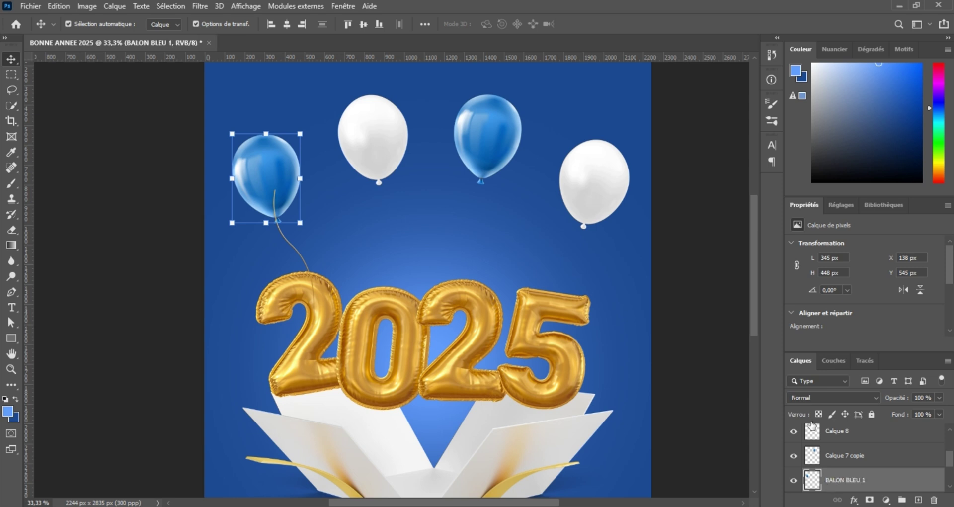
Rename the layer of the white balloon beside the far-left blue one BALON BLANC 1.
left_click(379, 154)
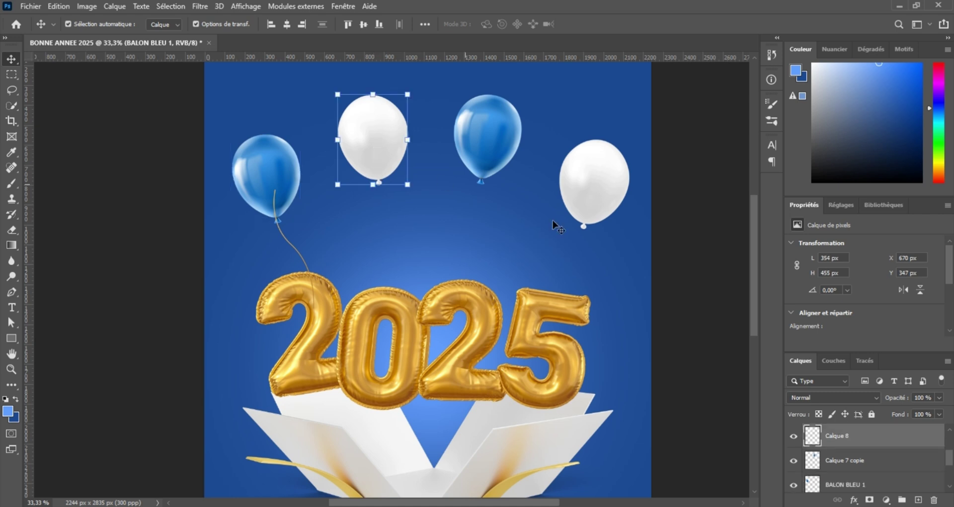
double_click(835, 435)
type("BA")
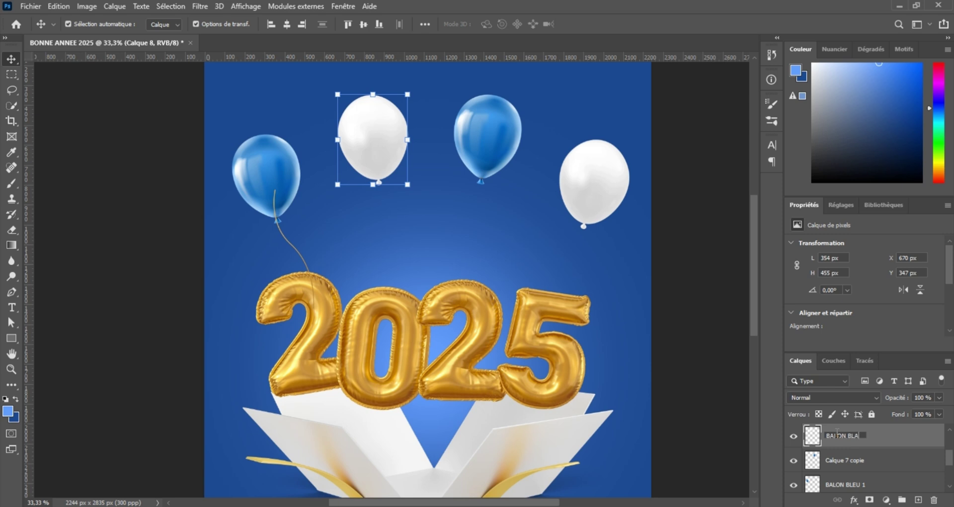
type("LON BLANC 1")
key("Return")
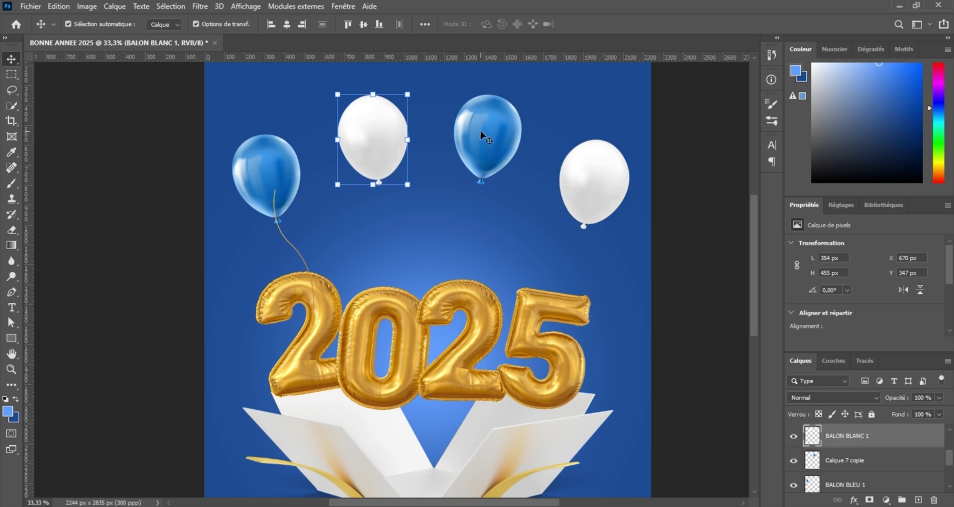
Rename the layer of the blue balloon above the second 2 BALON BLEU 2.
left_click(482, 133)
double_click(838, 461)
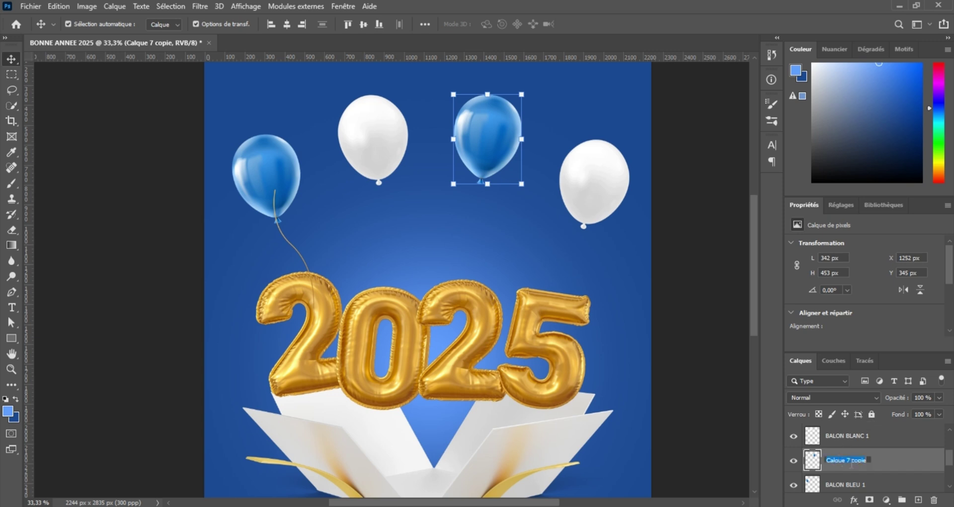
type("BA")
key("BackSpace")
key("BackSpace")
key("BackSpace")
type("EU 2")
key("Return")
Rename the far-right white balloon's layer BALON BLANC 2.
left_click(588, 176)
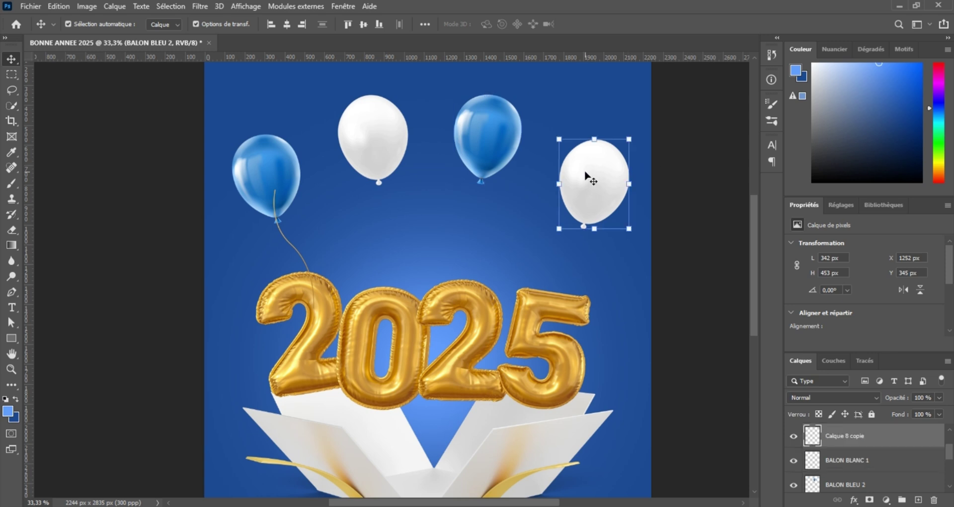
double_click(842, 436)
type("BLEU")
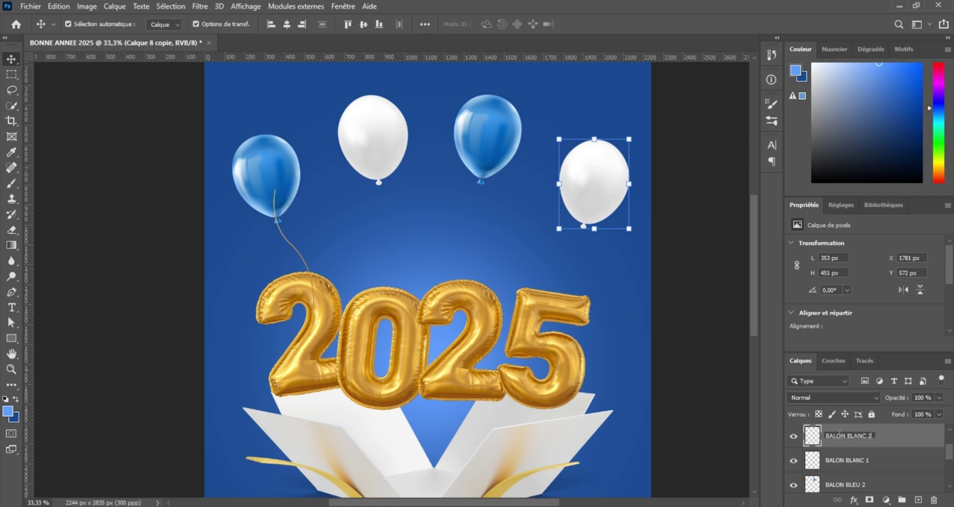
type(" 2")
key("Return")
Group the four blue and white balloon layers and name the group BALON.
left_click(254, 162)
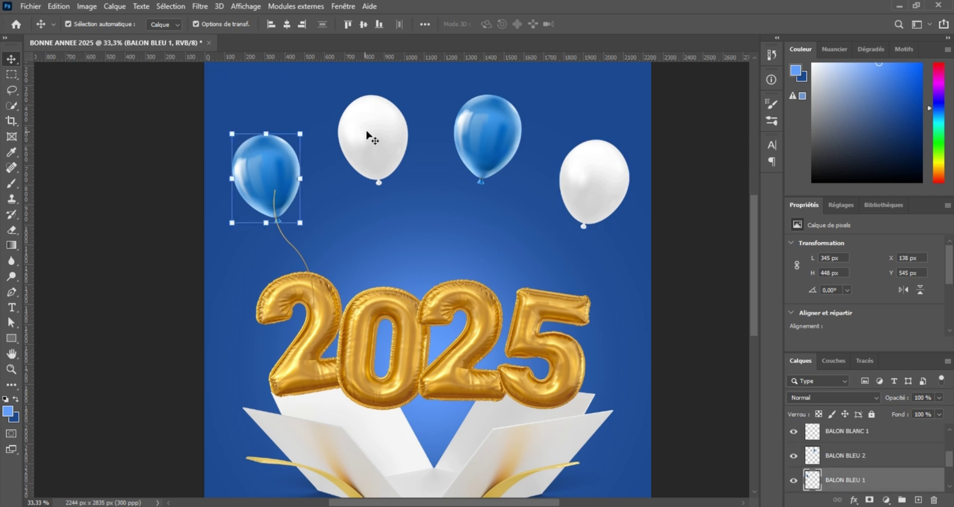
left_click(372, 138, "shift")
left_click(513, 149, "shift")
left_click(591, 181, "shift")
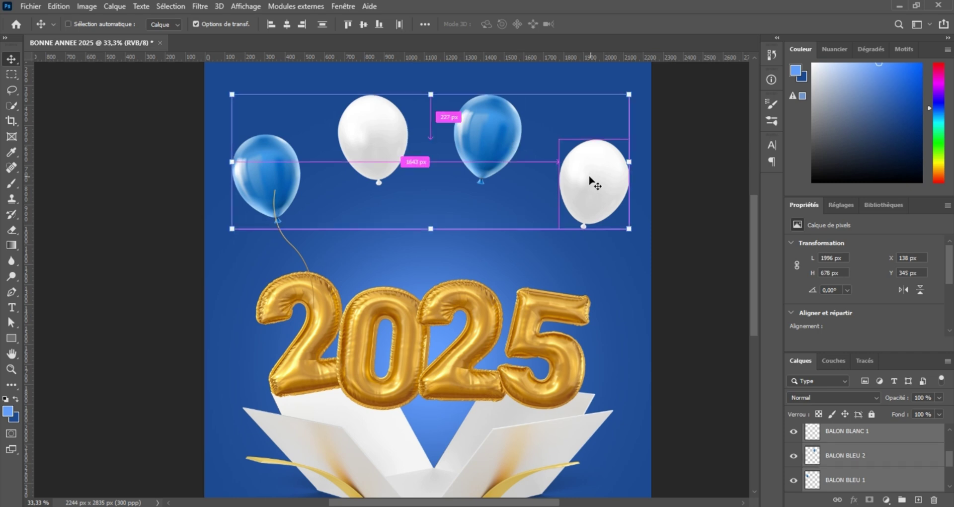
key("ctrl+g")
double_click(839, 431)
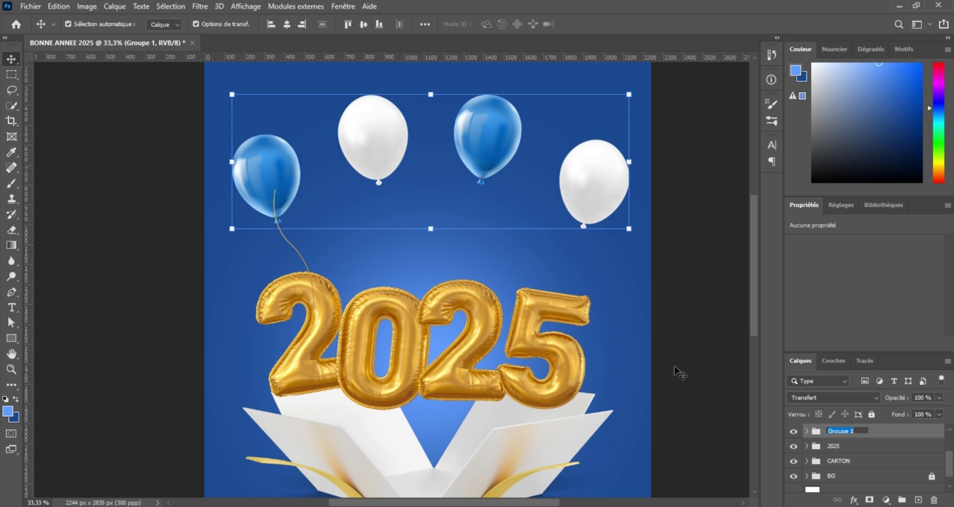
type("BALON")
key("Return")
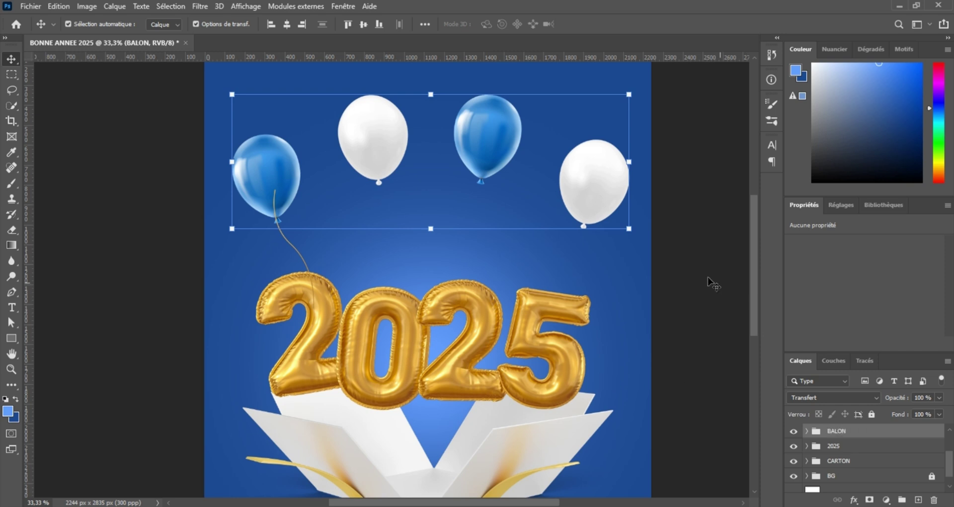
Move the CORDE1 string layer beneath the BALON and 2025 groups, directly above CARTON.
left_click(331, 271)
left_click(301, 257)
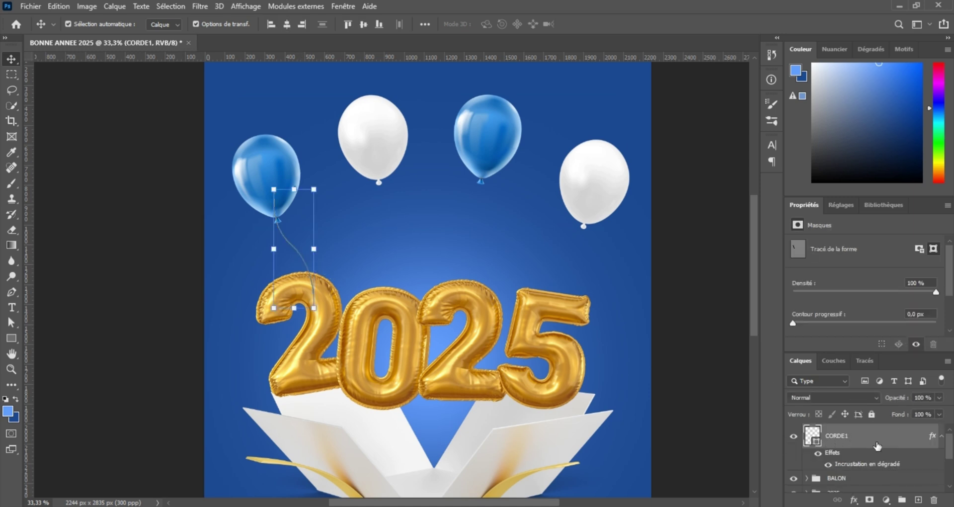
left_click_drag(876, 436, 844, 474)
left_click(104, 209)
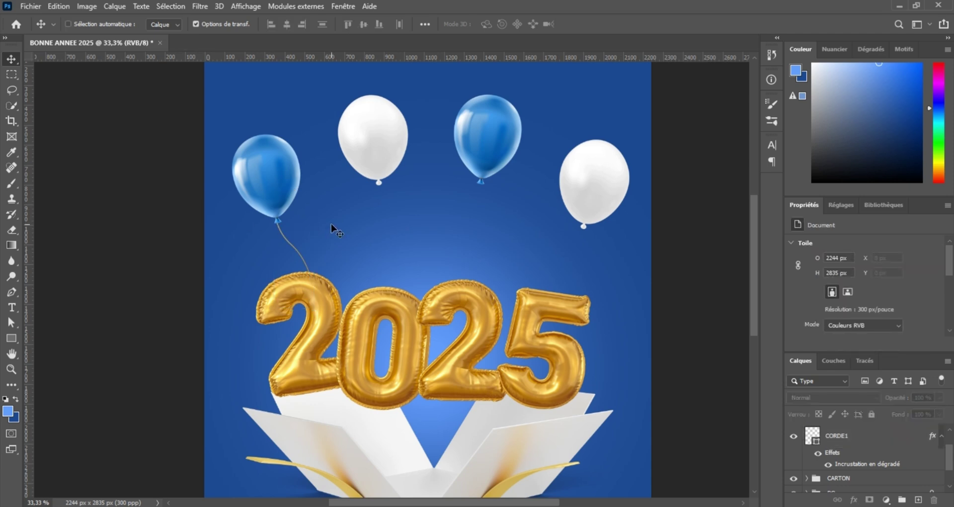
Rotate the CORDE1 string about 9° clockwise and position it so it hangs from the far-left blue balloon's knot.
key("ctrl+plus")
key("ctrl+plus")
left_click_drag(273, 215, 402, 274)
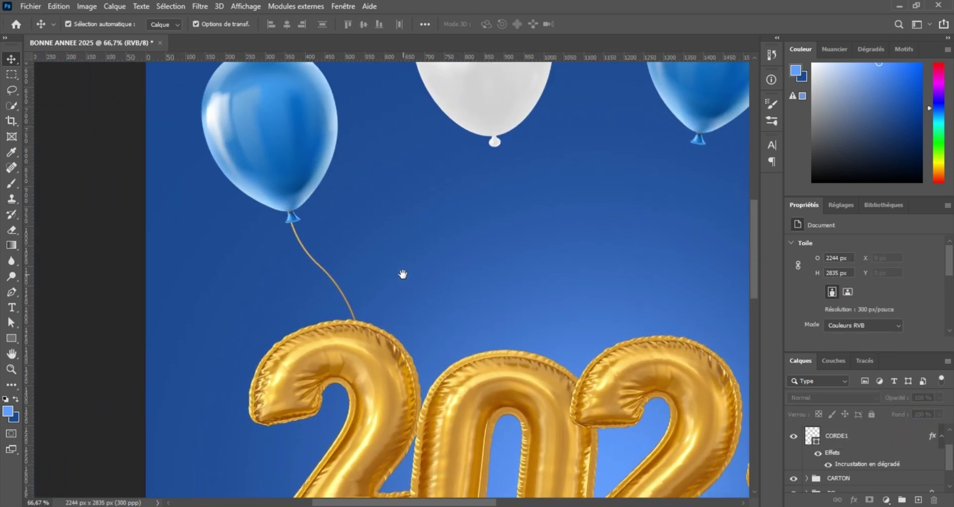
left_click(329, 279)
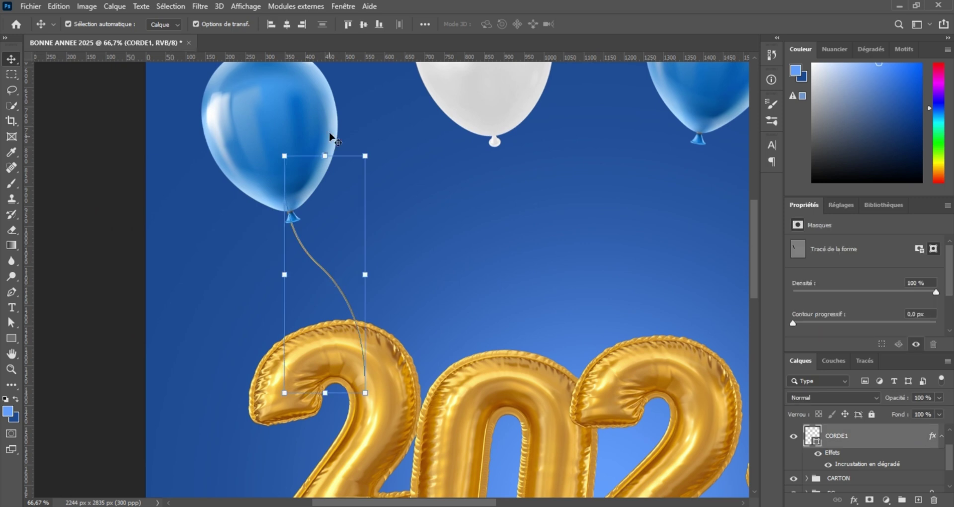
left_click_drag(367, 145, 379, 139)
left_click_drag(339, 289, 332, 285)
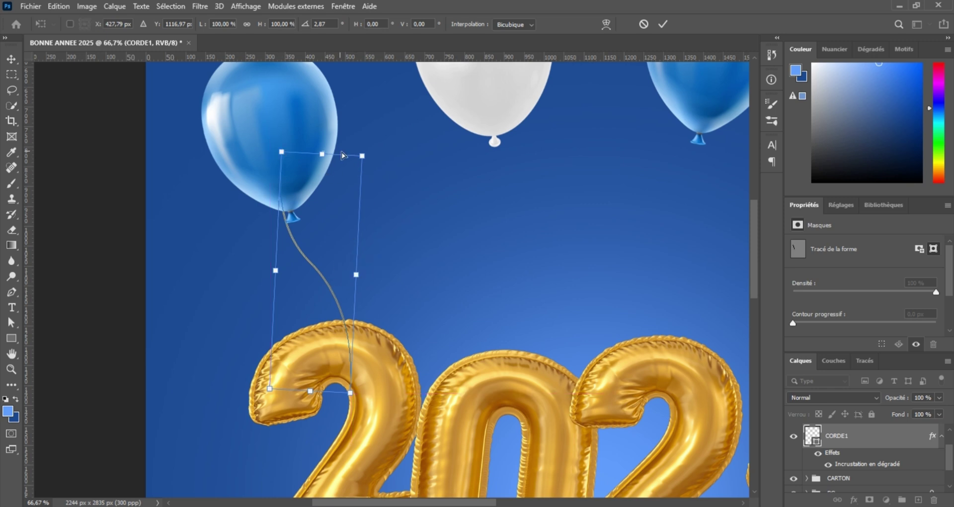
left_click_drag(372, 152, 384, 164)
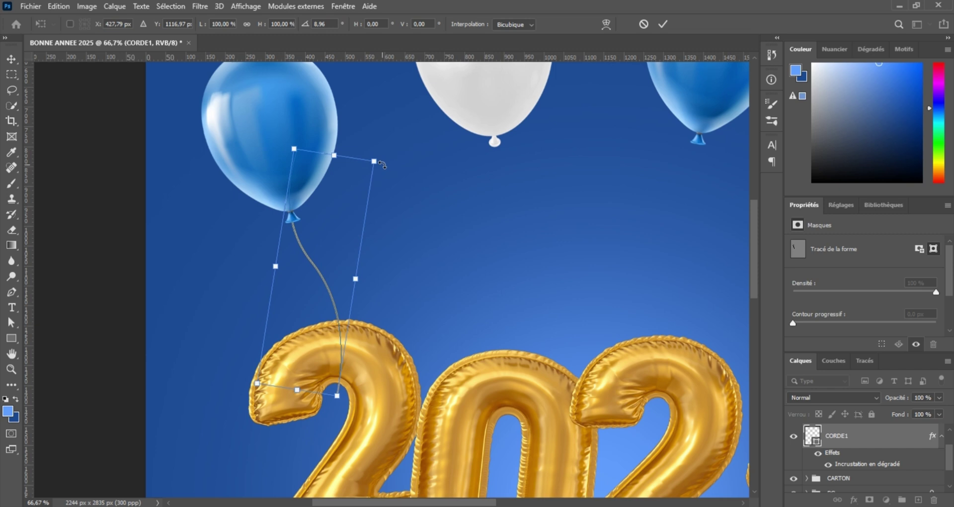
key("Return")
left_click(109, 200)
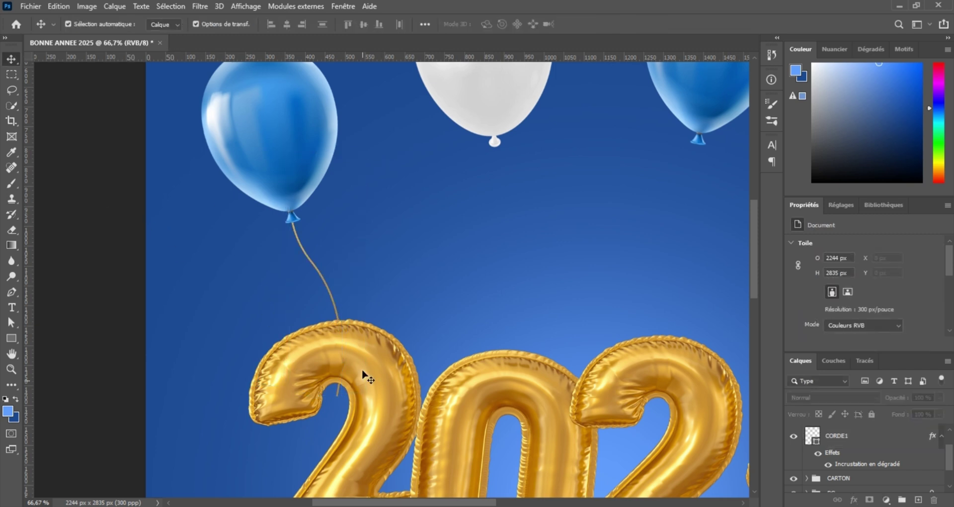
Shorten the CORDE1 string from its lower end to about 90% height so it ends behind the first golden 2.
left_click(333, 302)
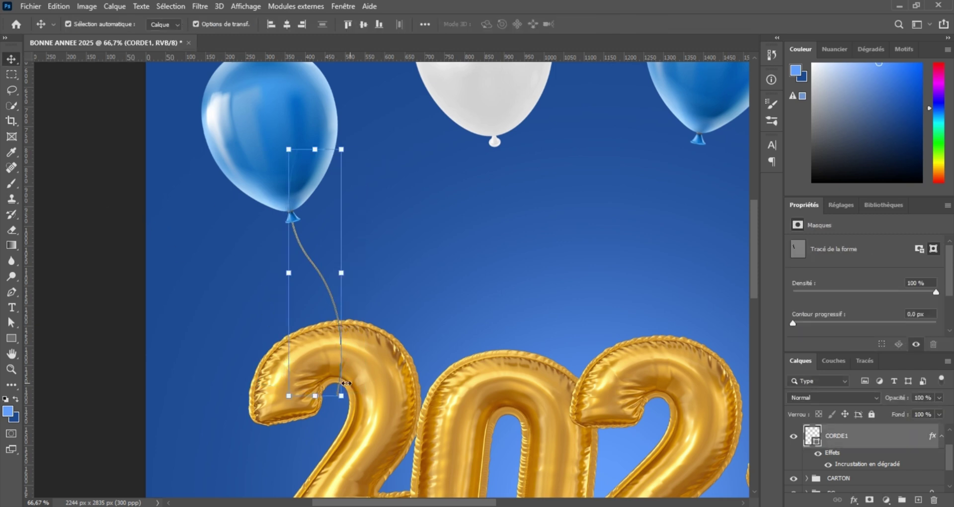
left_click_drag(315, 396, 313, 373)
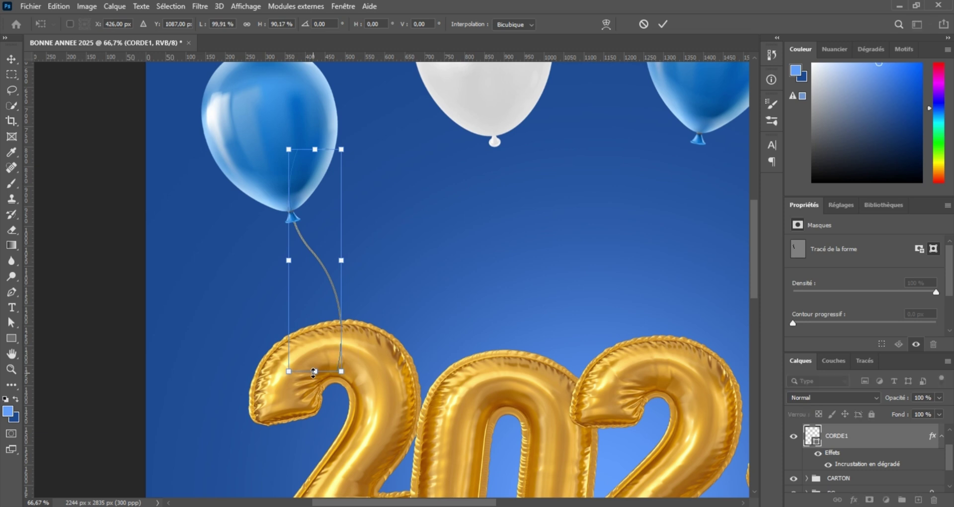
key("Return")
left_click(75, 221)
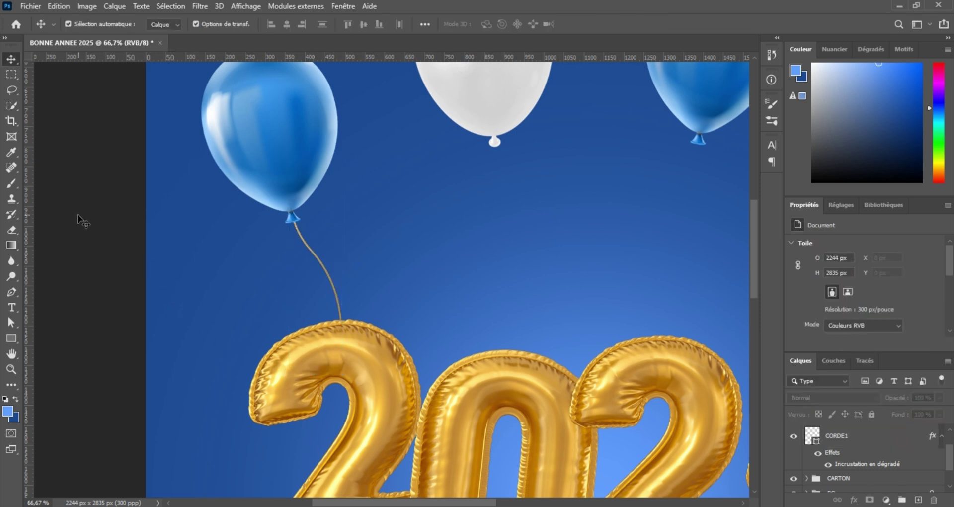
Duplicate the CORDE1 string and place the copy between the first white balloon and the golden 0.
key("ctrl+minus")
key("ctrl+minus")
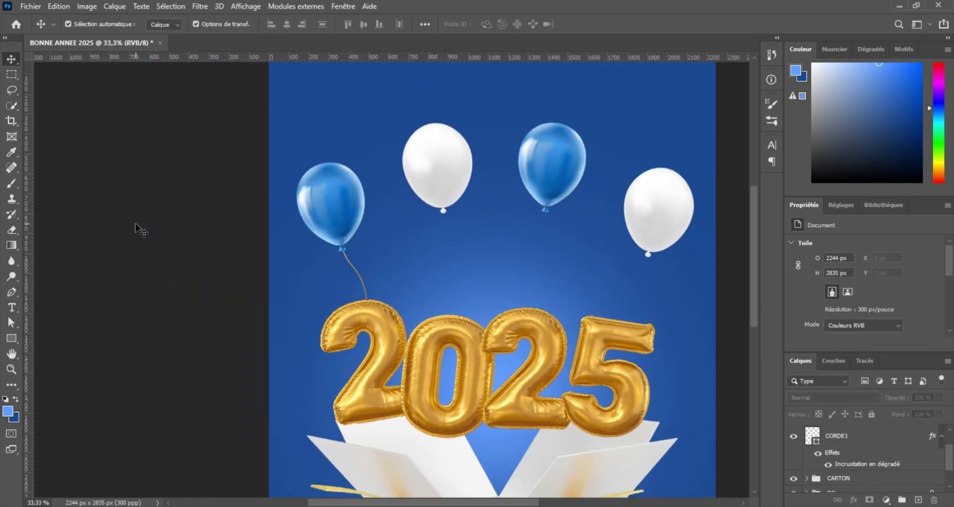
left_click_drag(312, 156, 162, 160)
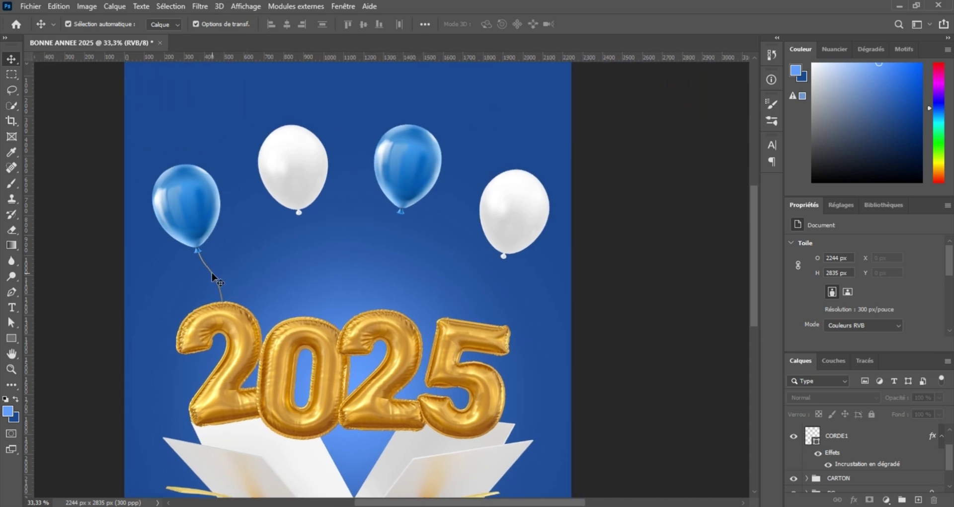
left_click_drag(217, 280, 312, 273)
Try to rotate the copied string about 2° clockwise beneath the first white balloon.
key("ctrl+t")
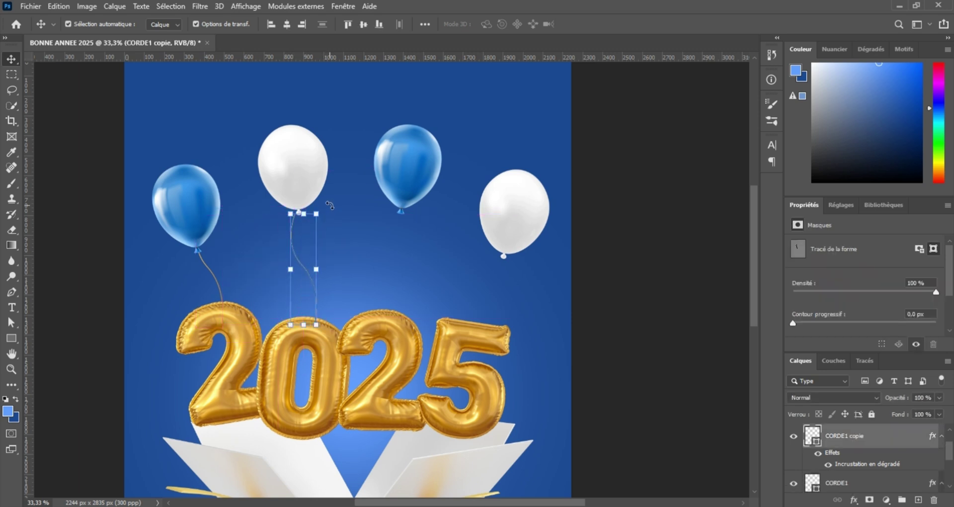
left_click_drag(330, 204, 343, 201)
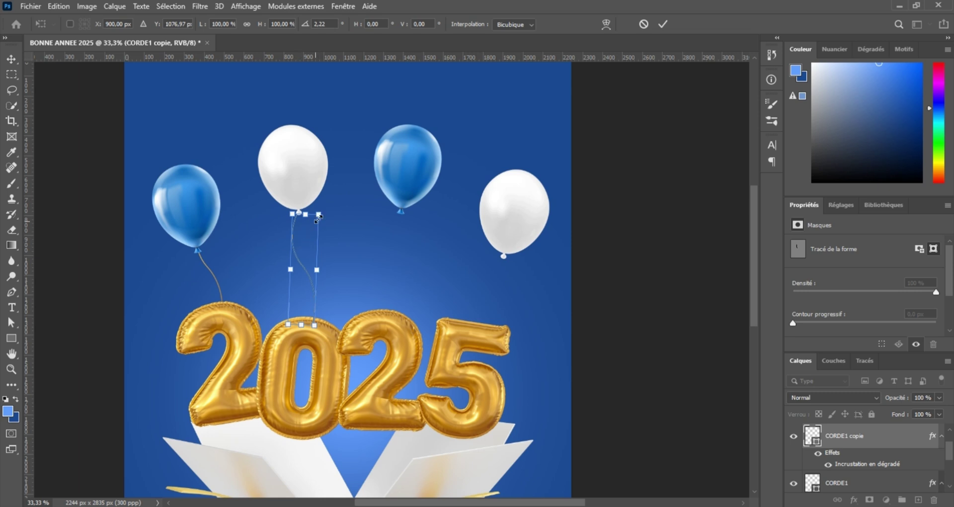
key("Return")
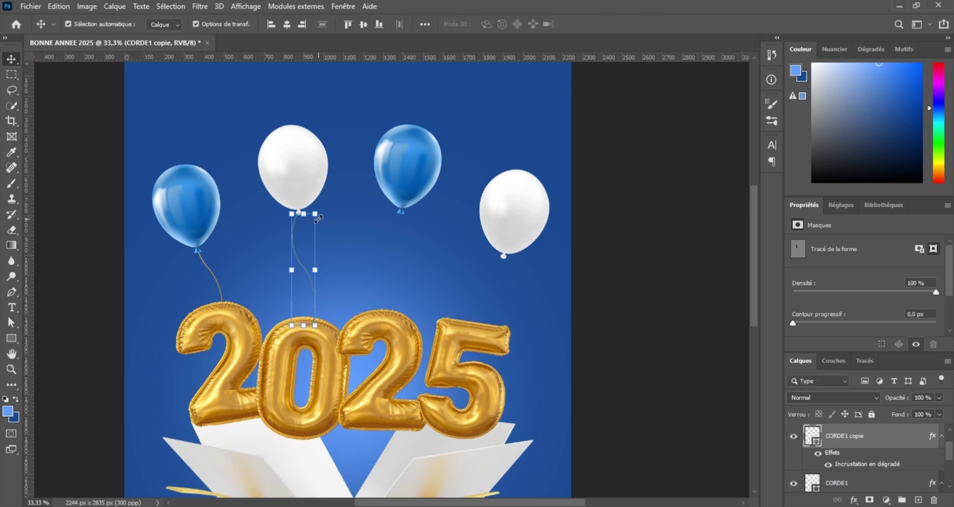
left_click_drag(300, 240, 298, 239)
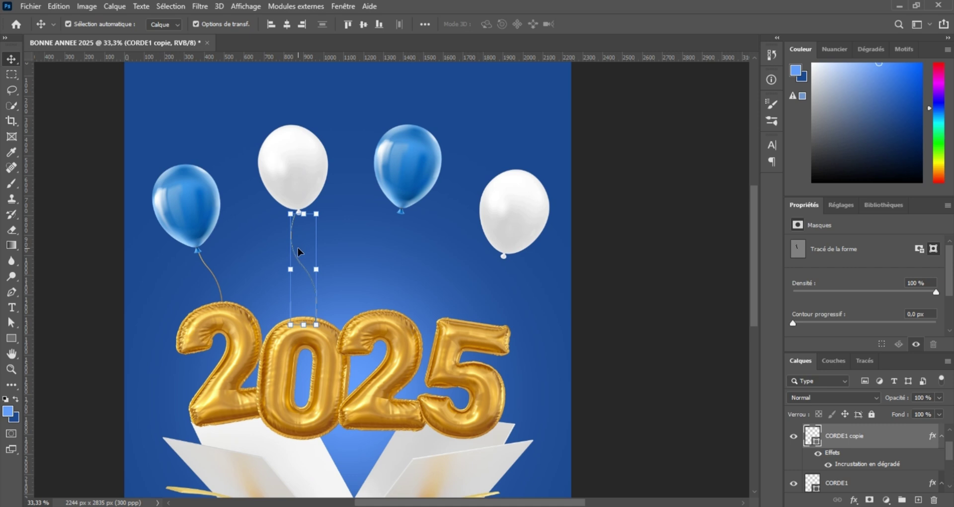
key("ctrl")
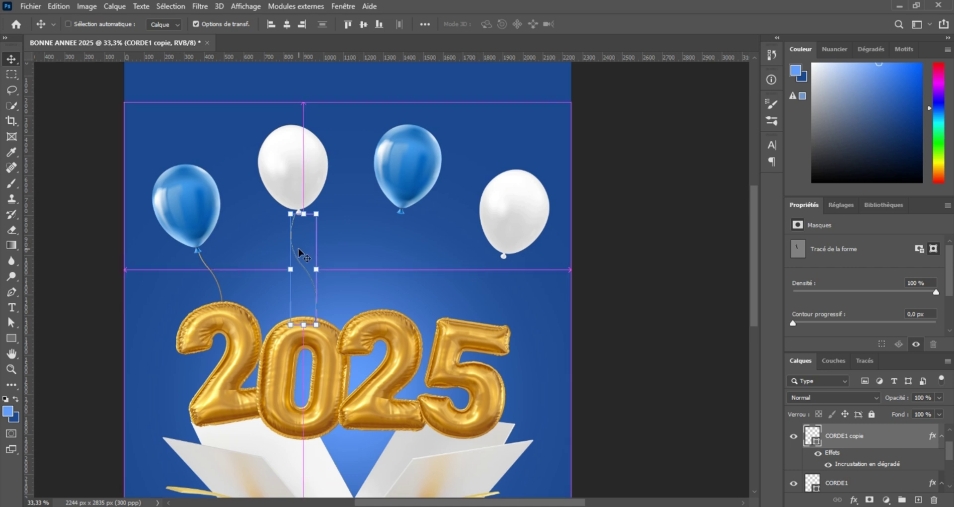
Flip the copied string horizontally and rotate it slightly counterclockwise.
key("ctrl+t")
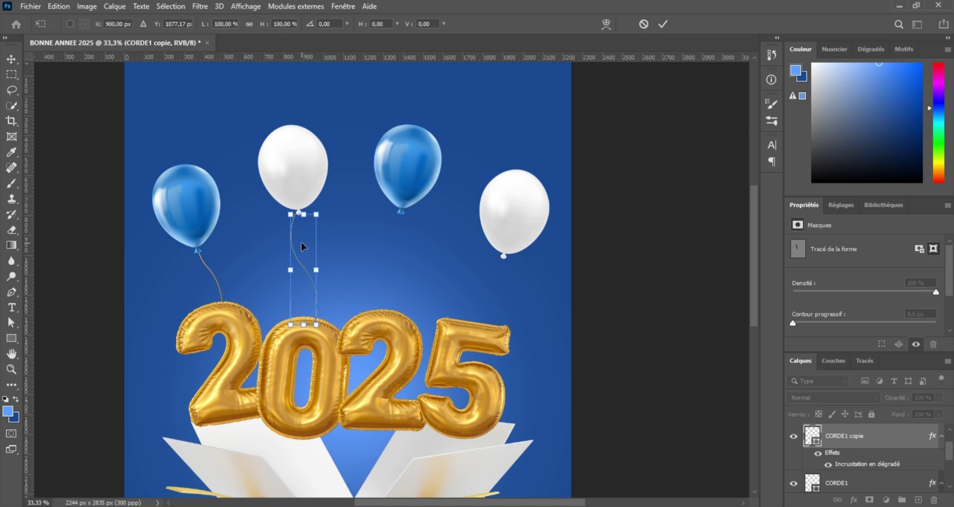
right_click(305, 247)
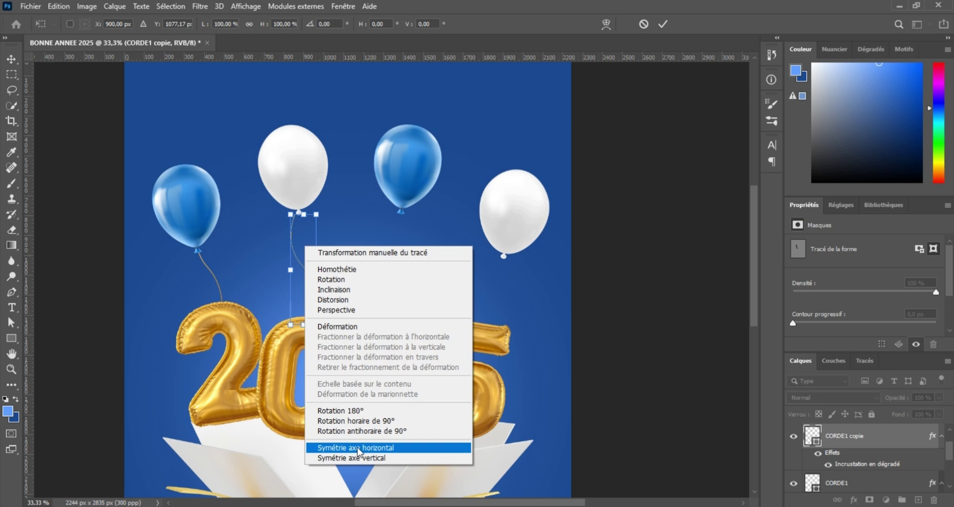
left_click(392, 449)
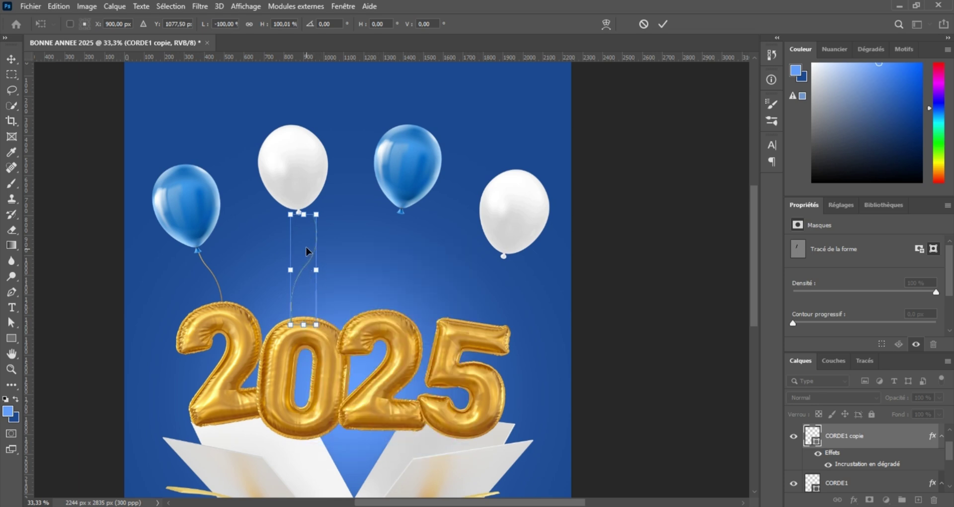
mouse_move(325, 209)
left_mouse_down()
mouse_move(322, 195)
mouse_move(322, 209)
left_mouse_up()
key("Return")
left_click(586, 280)
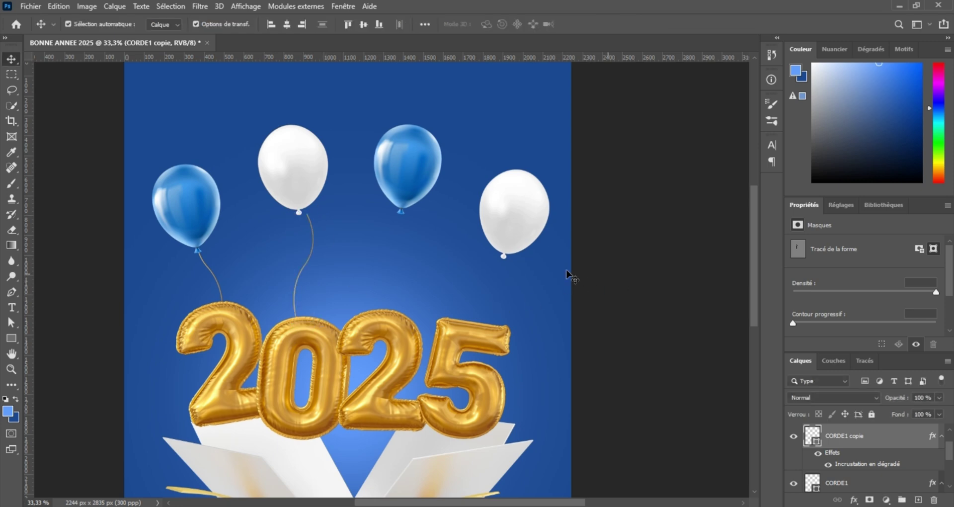
Move the flipped string so its upper end meets the first white balloon's knot.
scroll(313, 244, "up", 3)
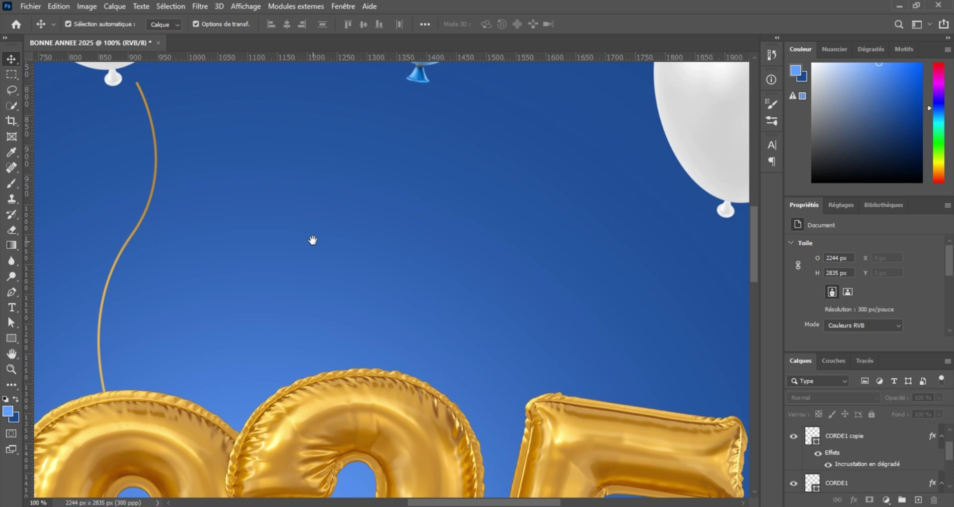
left_click_drag(313, 240, 479, 371)
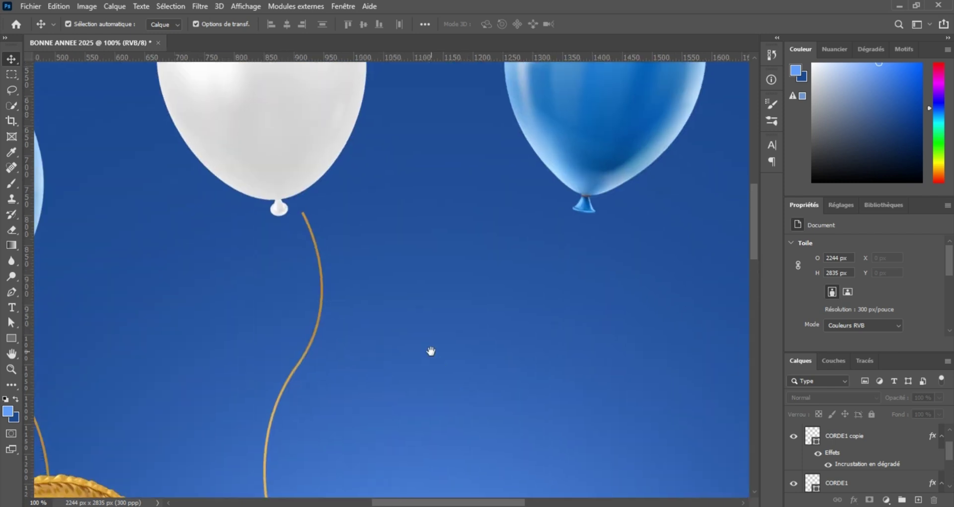
left_click_drag(316, 248, 292, 241)
left_click(416, 277)
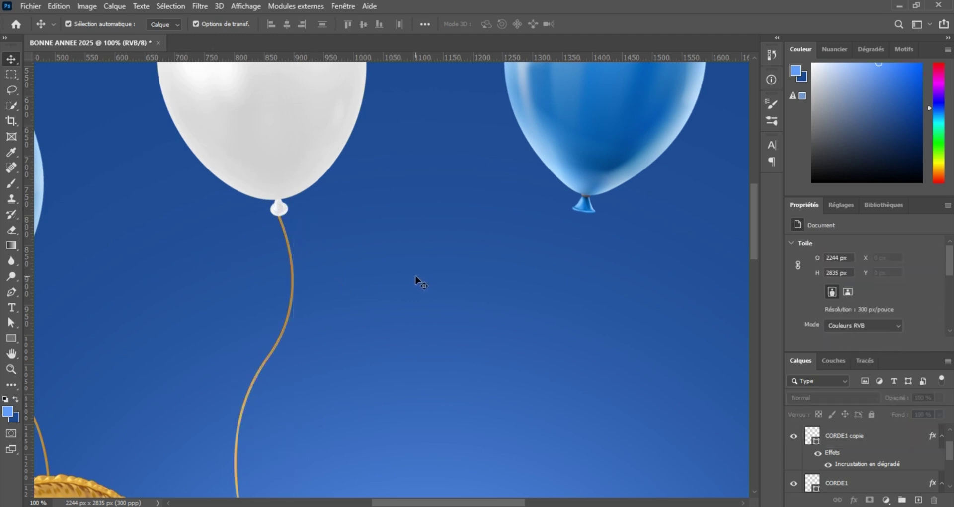
key("ctrl+0")
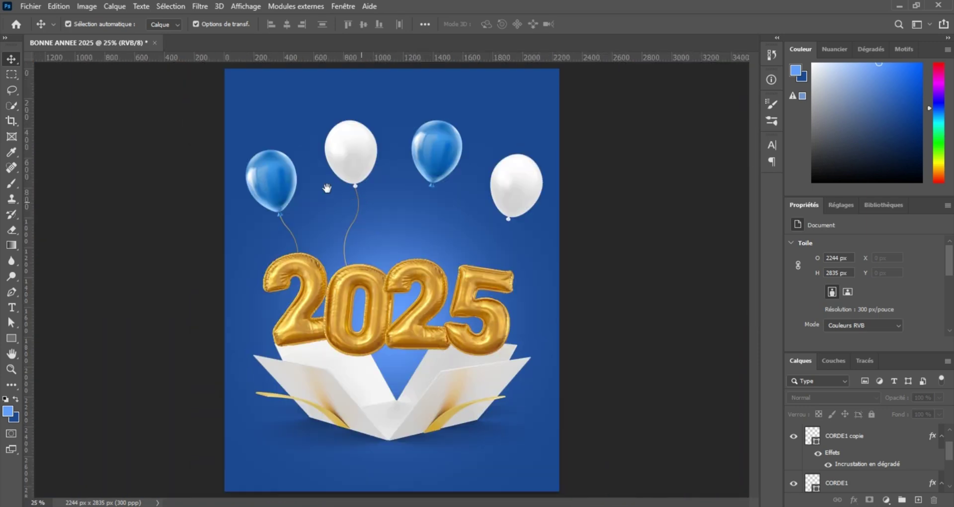
key("ctrl+plus")
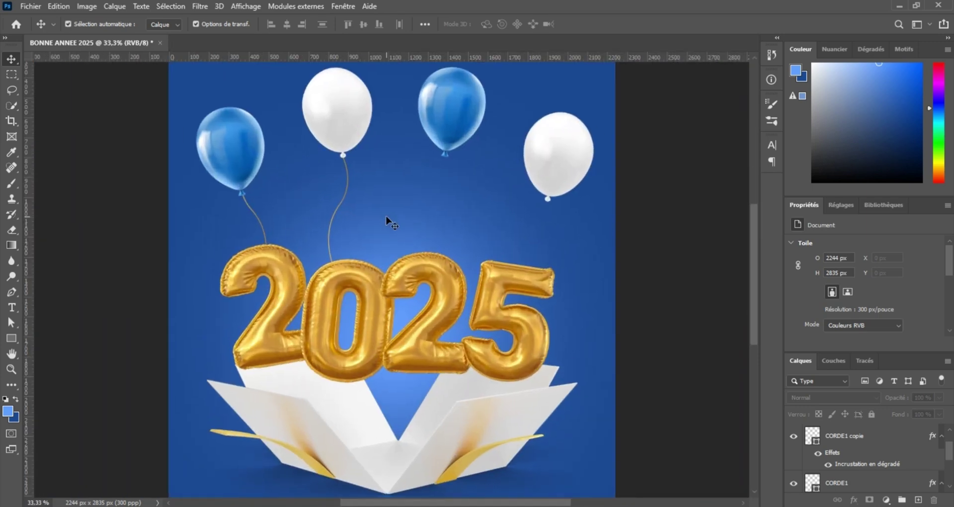
left_click_drag(385, 215, 267, 292)
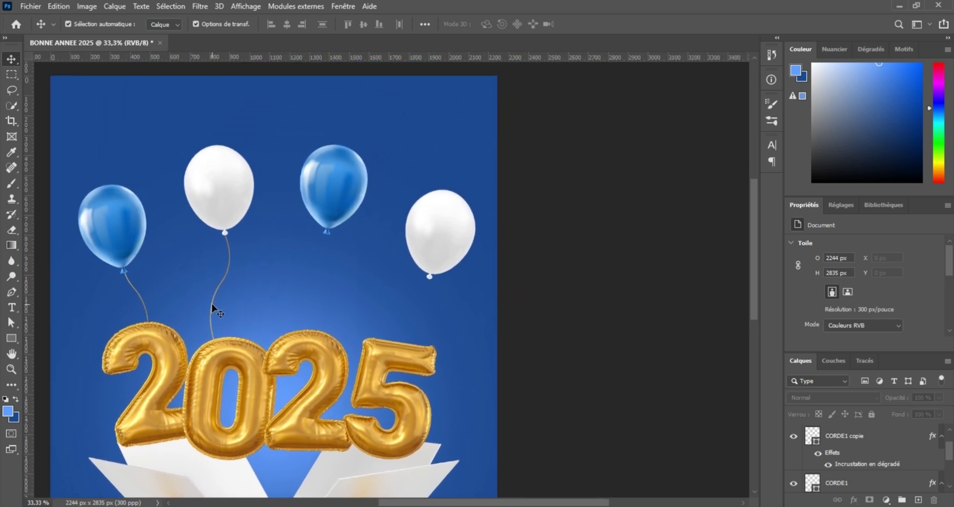
left_click_drag(212, 305, 273, 273)
key("ctrl+z")
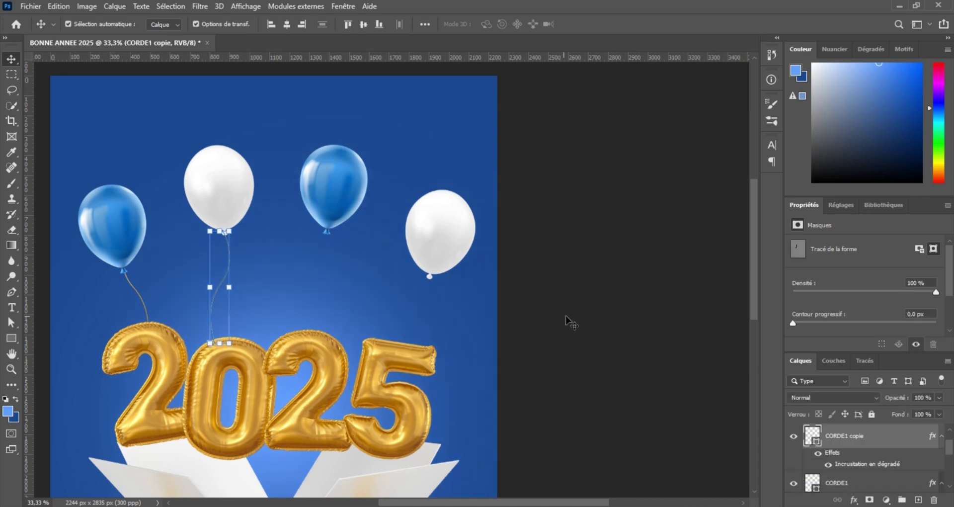
left_click(566, 321)
Duplicate the string hanging from the first white balloon and place the copy beneath the second blue balloon's knot.
key("ctrl+plus")
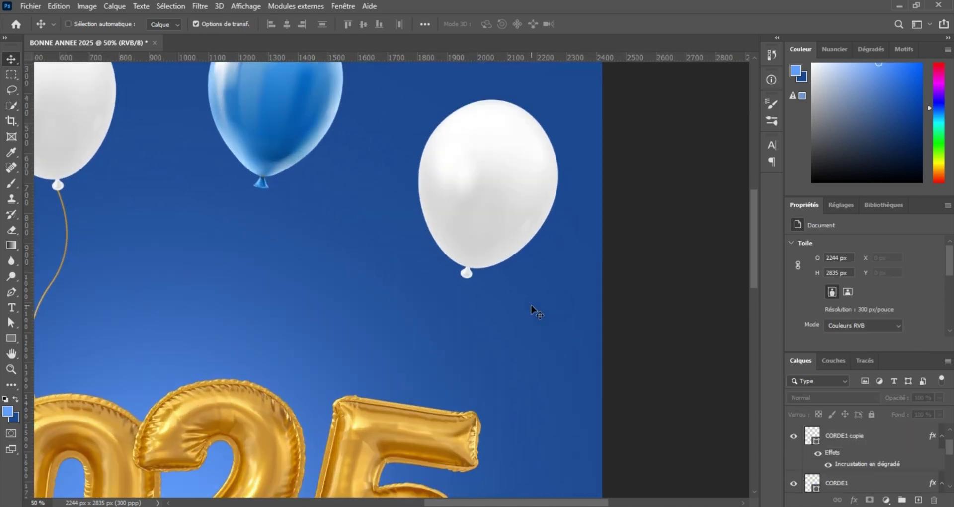
left_click_drag(528, 300, 658, 285)
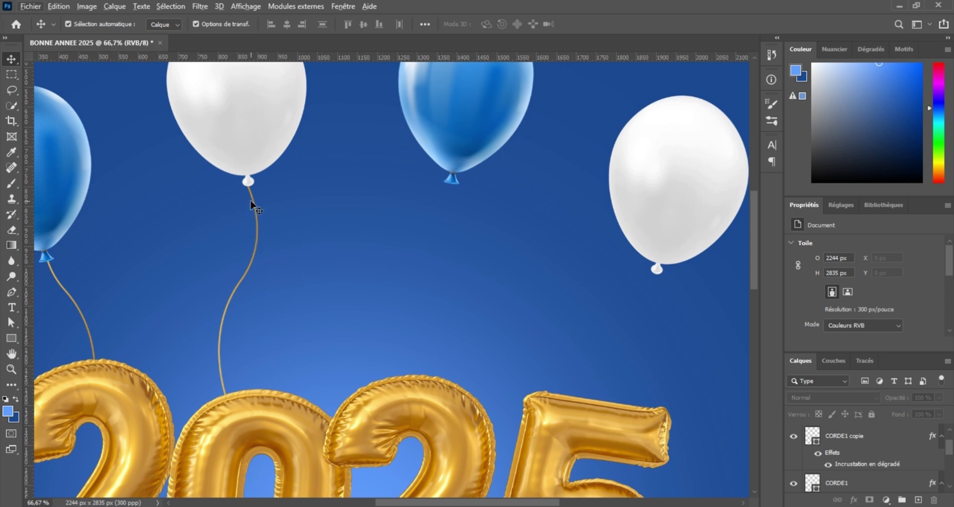
left_click(253, 200)
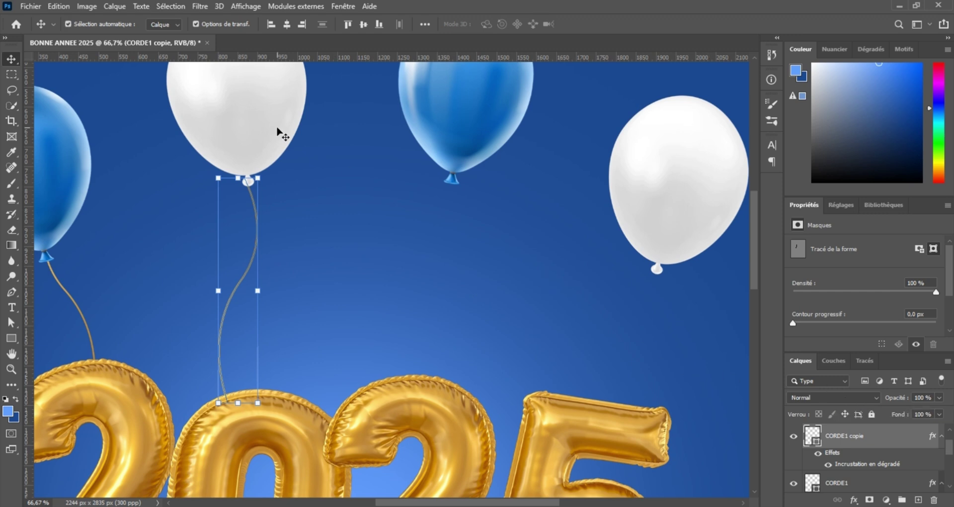
left_click(283, 231)
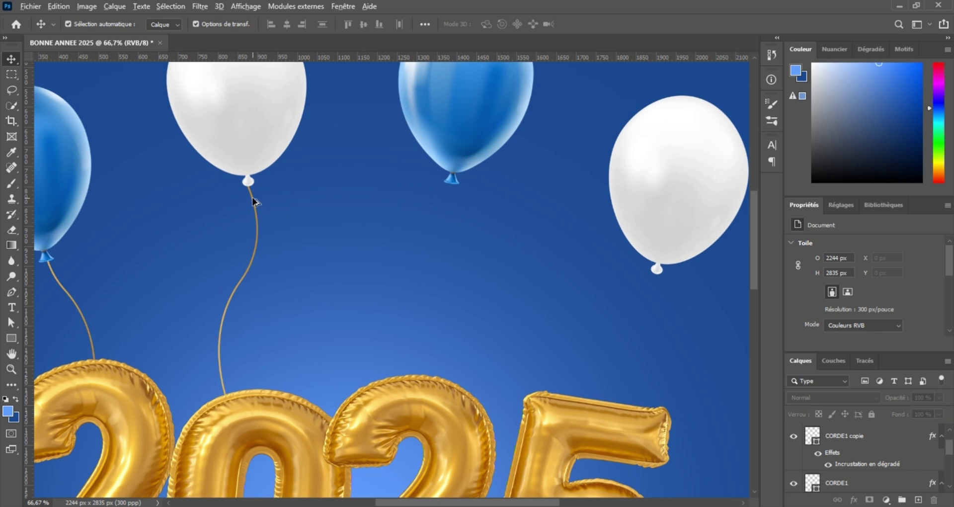
left_click_drag(252, 197, 458, 200)
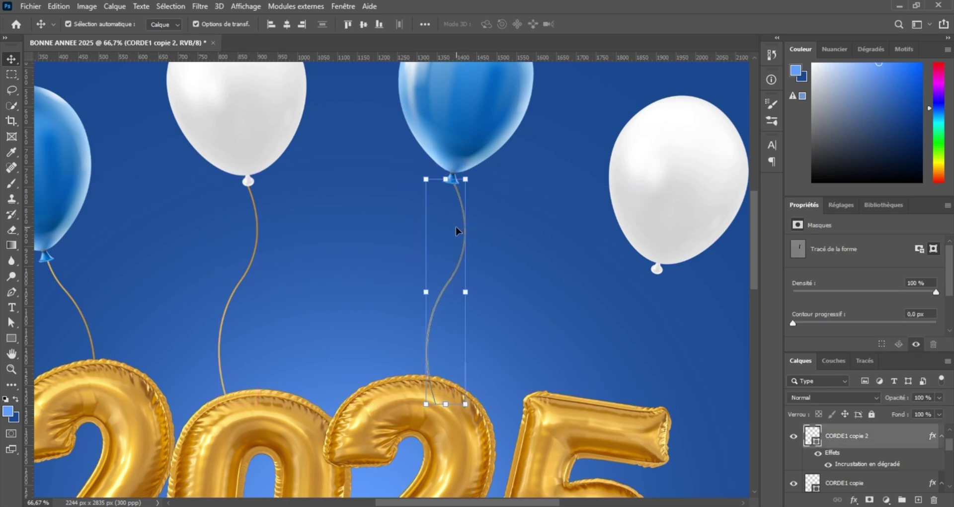
left_click_drag(458, 284, 459, 282)
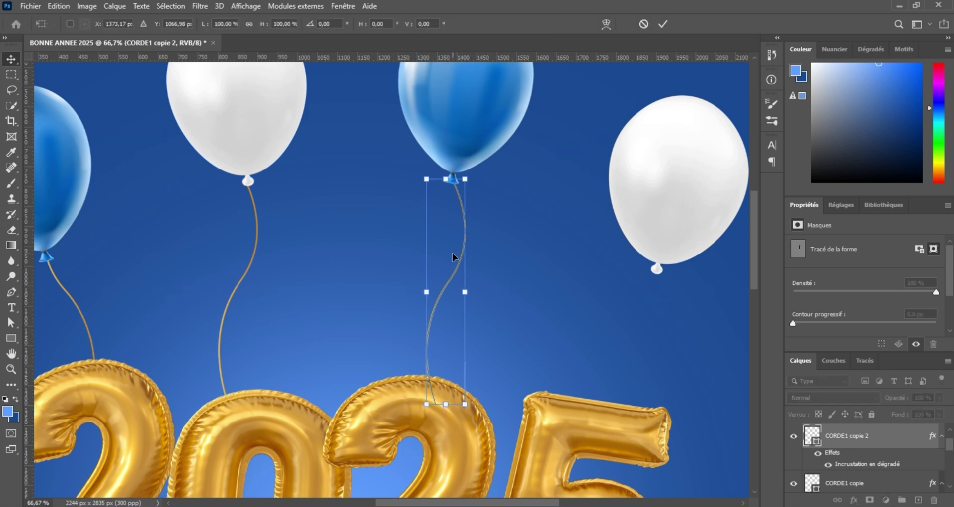
Flip the new string copy horizontally and shift it so its upper end lies at the second blue balloon's knot.
right_click(453, 255)
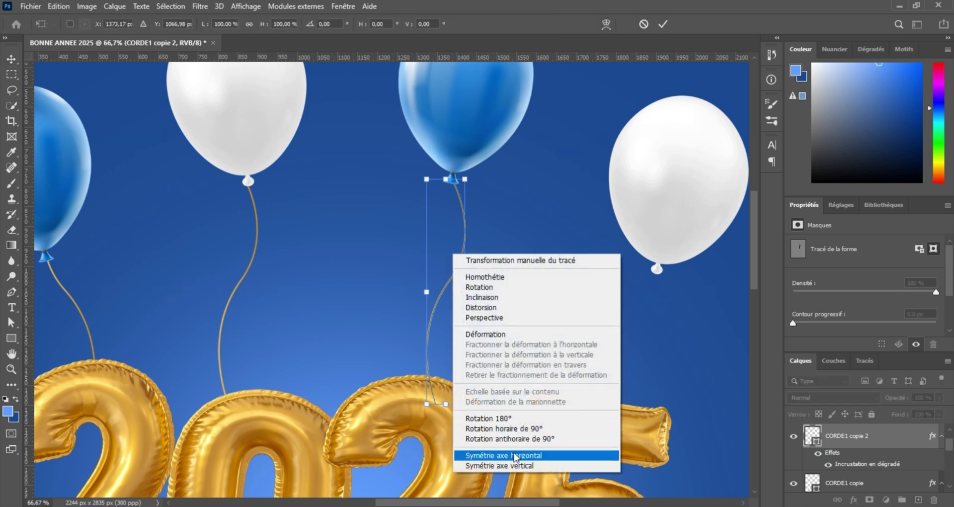
left_click(512, 456)
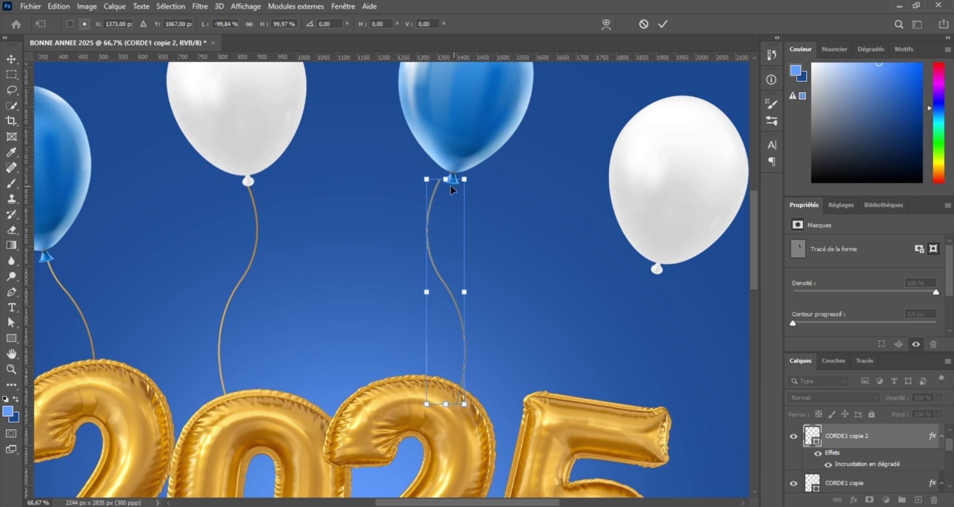
left_click_drag(432, 196, 443, 196)
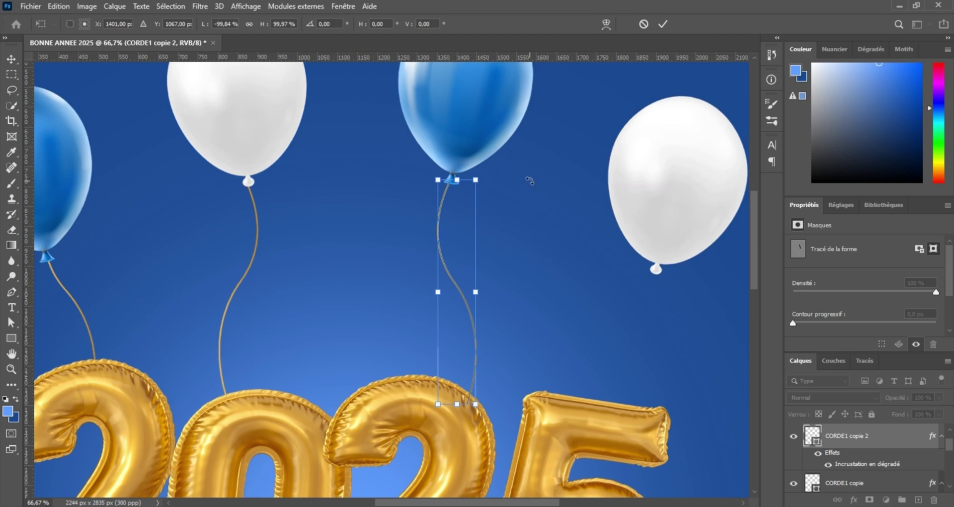
Rotate the flipped string about 21° clockwise and reposition it between the second blue balloon's knot and the second golden 2.
key("ctrl+minus")
key("ctrl+minus")
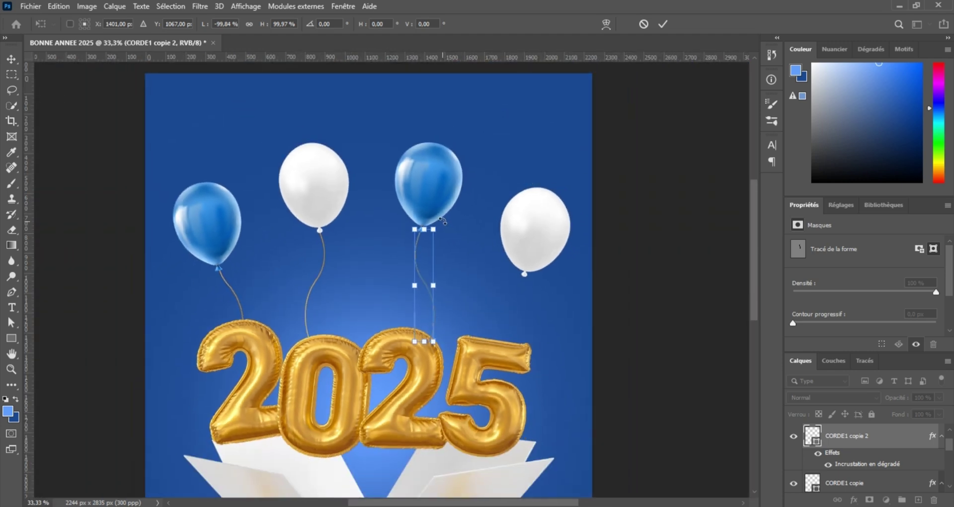
left_click_drag(442, 220, 470, 224)
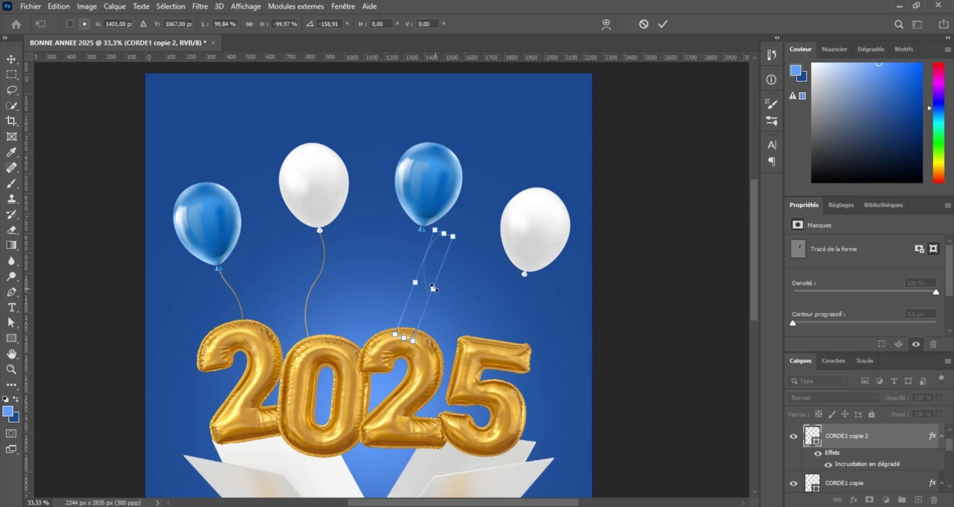
left_click_drag(425, 276, 411, 274)
key("Return")
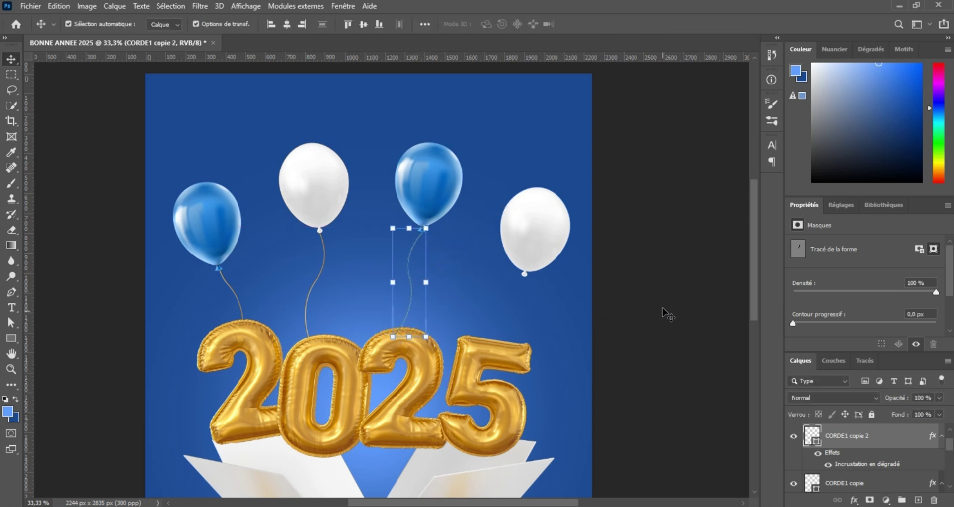
left_click(642, 243)
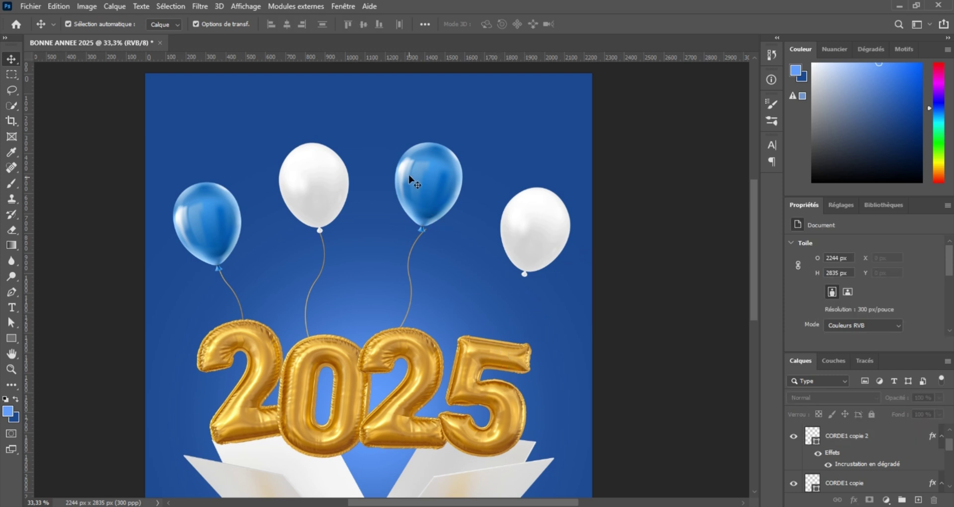
Move the BALON BLEU 2 balloon slightly to X 1266 px, Y 348 px so its knot covers the string's upper end.
left_click_drag(408, 178, 415, 177)
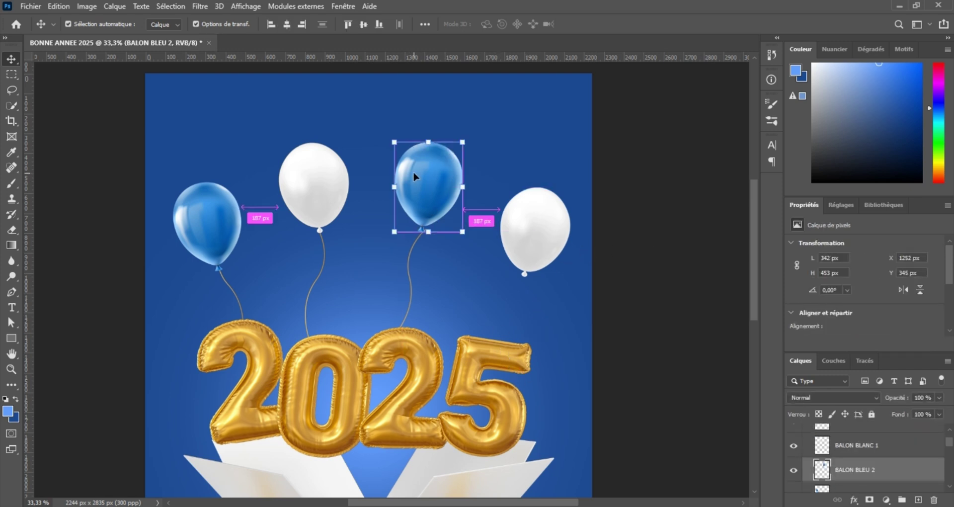
key("ctrl+plus")
key("ctrl+plus")
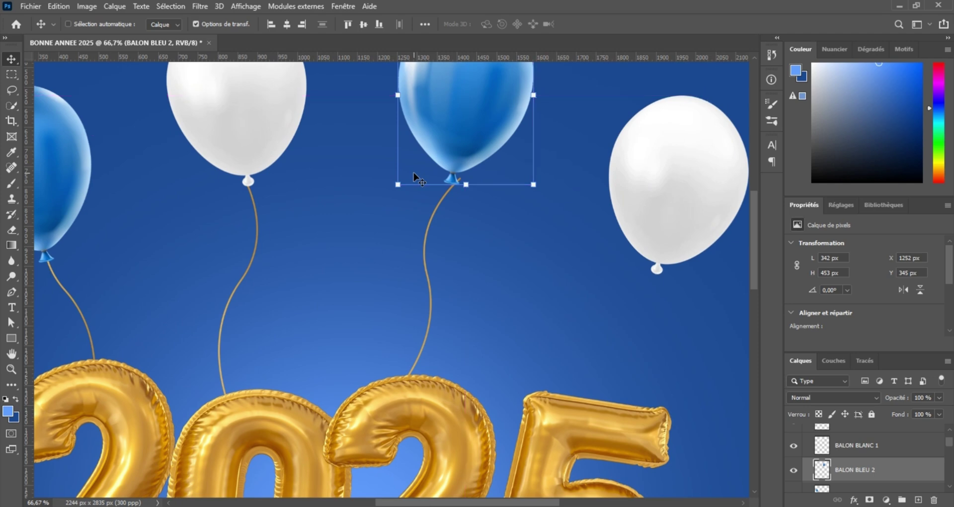
left_click_drag(397, 152, 285, 300)
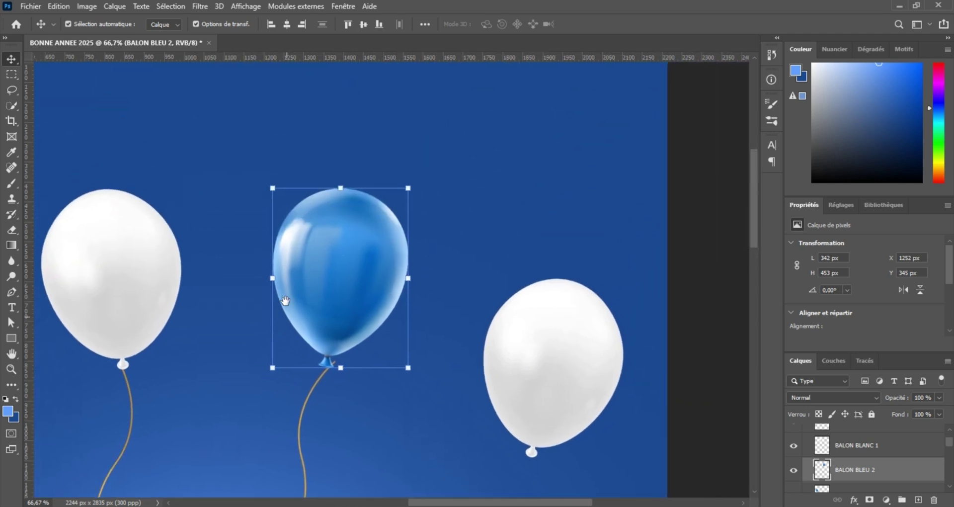
key("ctrl+plus")
key("ctrl+plus")
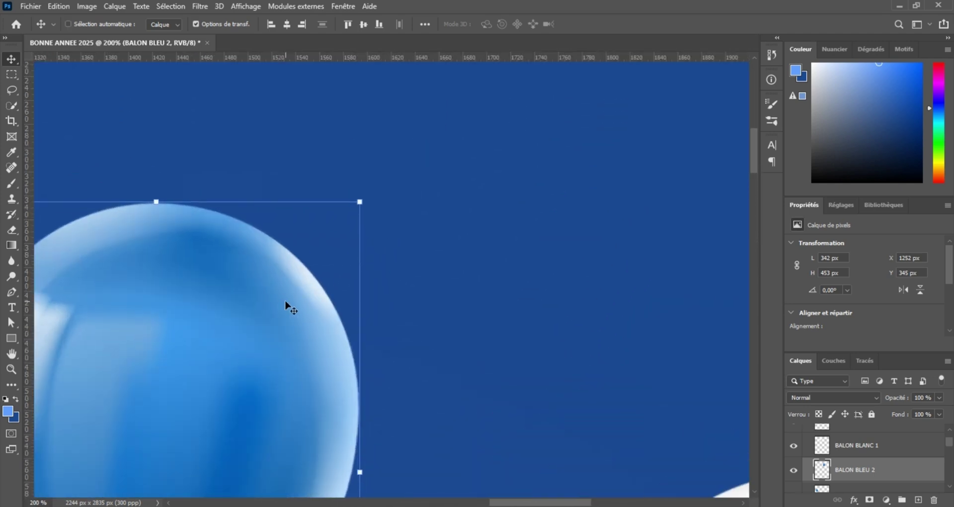
key("ctrl+minus")
left_click_drag(294, 267, 319, 134)
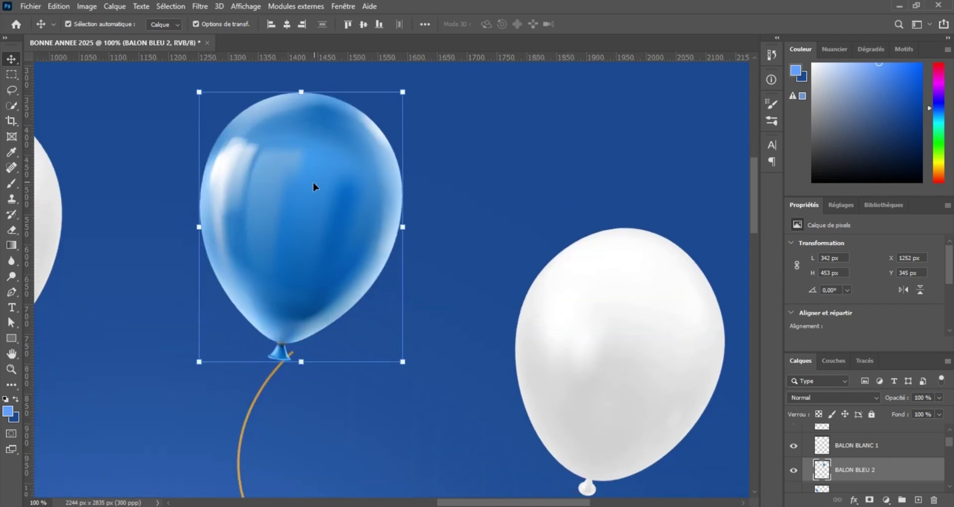
left_click_drag(313, 184, 322, 186)
key("ctrl+minus")
key("ctrl+minus")
key("ctrl+minus")
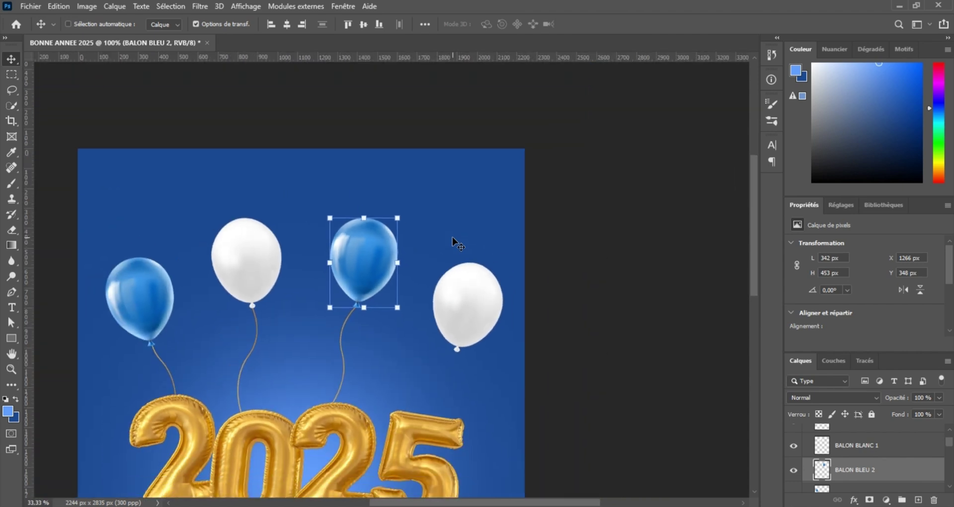
key("ctrl+minus")
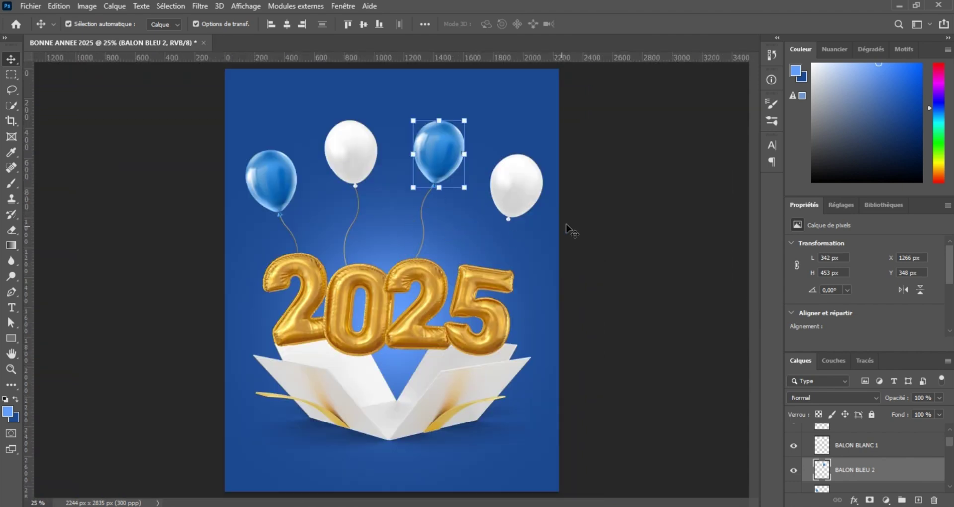
left_click(611, 237)
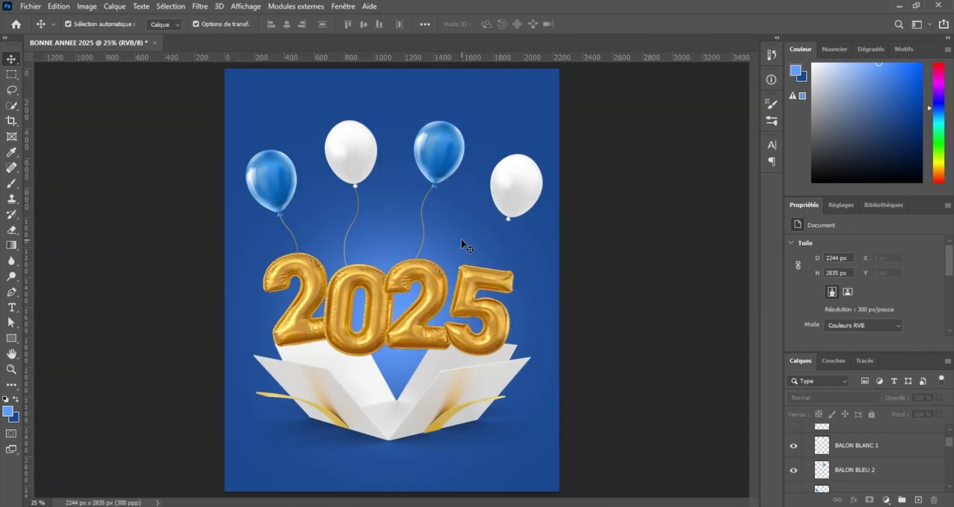
Duplicate the first blue balloon's string beneath the second white balloon and flip the copy horizontally.
key("ctrl+plus")
left_click_drag(458, 211, 392, 278)
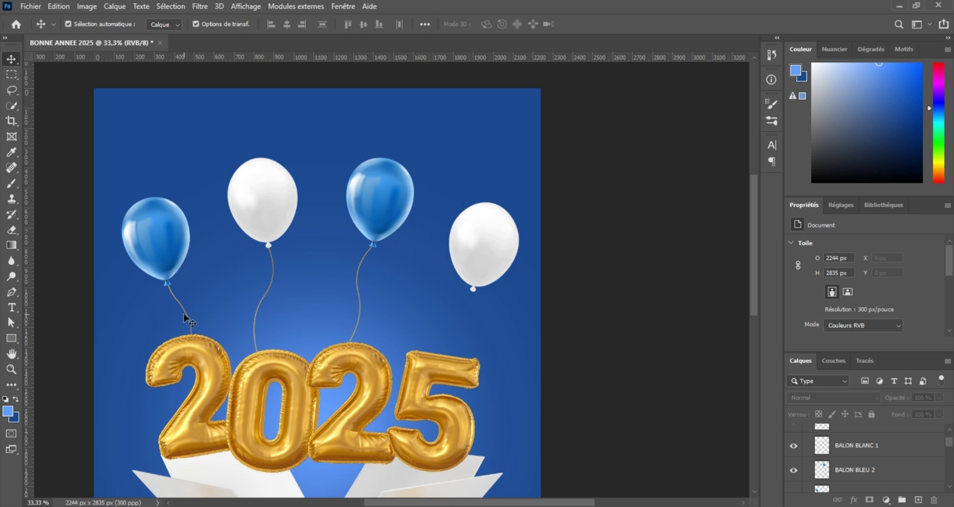
left_click_drag(186, 313, 452, 328)
key("ctrl+t")
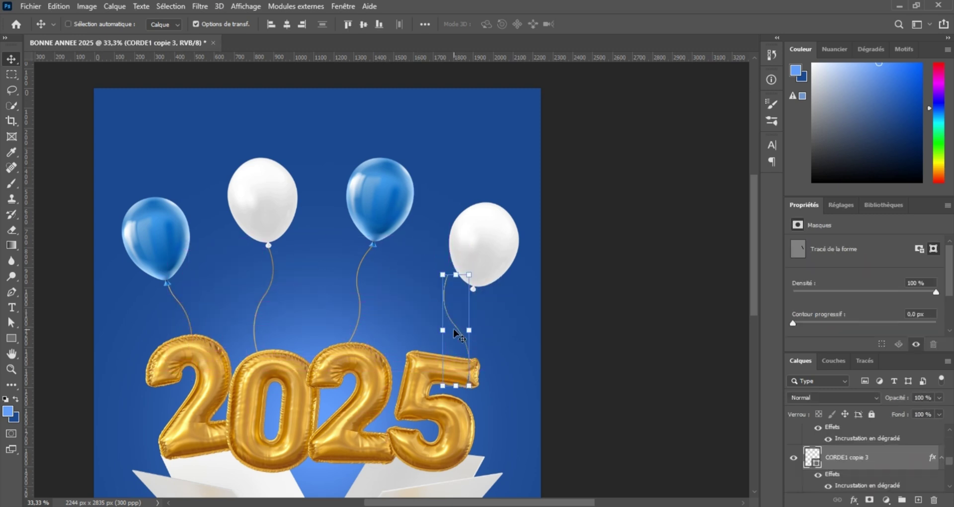
right_click(452, 328)
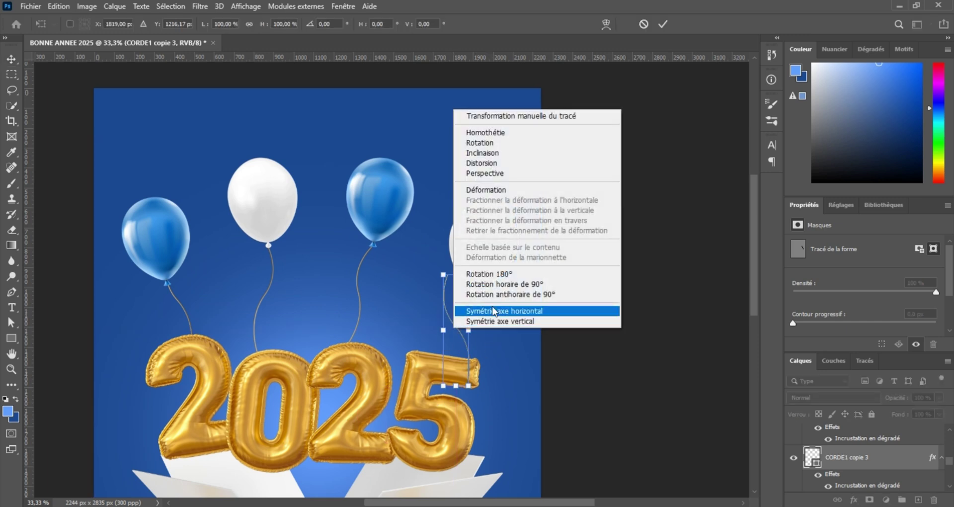
left_click(492, 310)
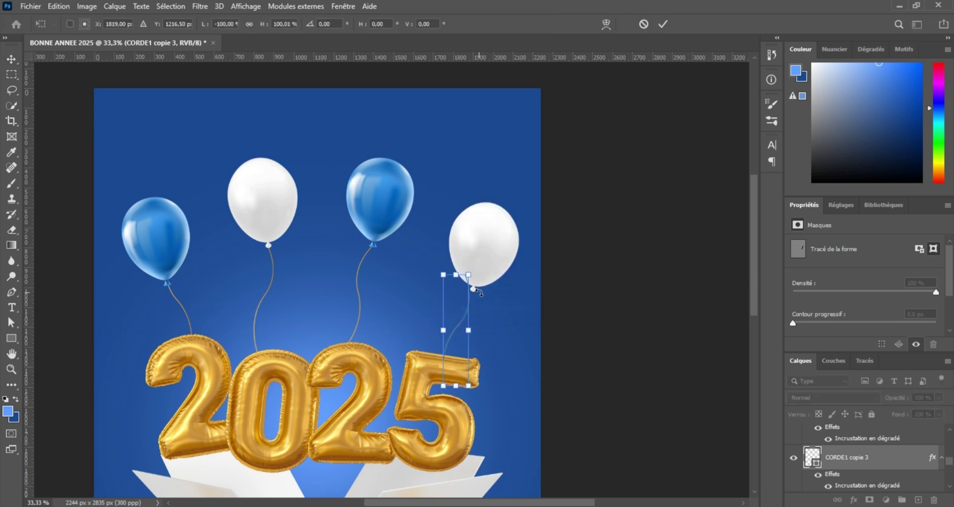
Move the flipped string so it passes through the second white balloon's knot and reaches down to the golden 5.
key("ctrl+plus")
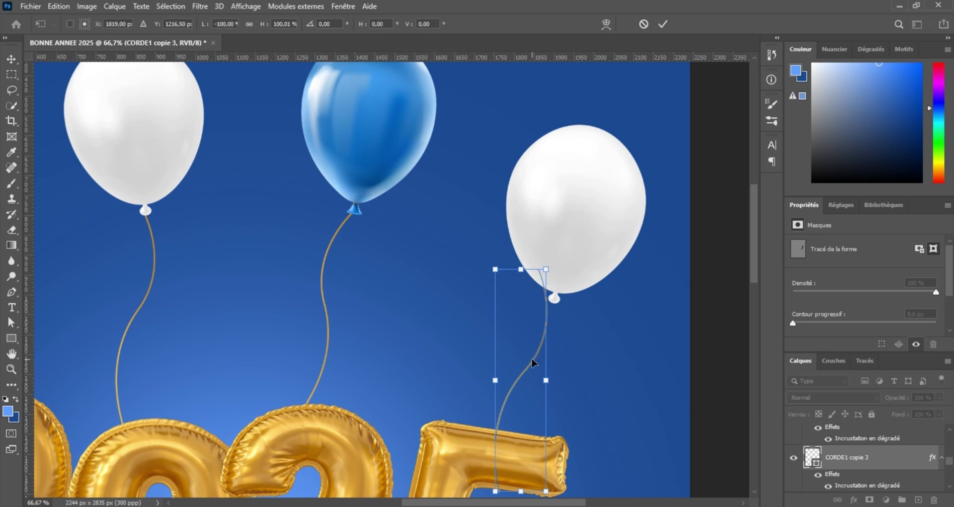
left_click_drag(532, 366, 538, 357)
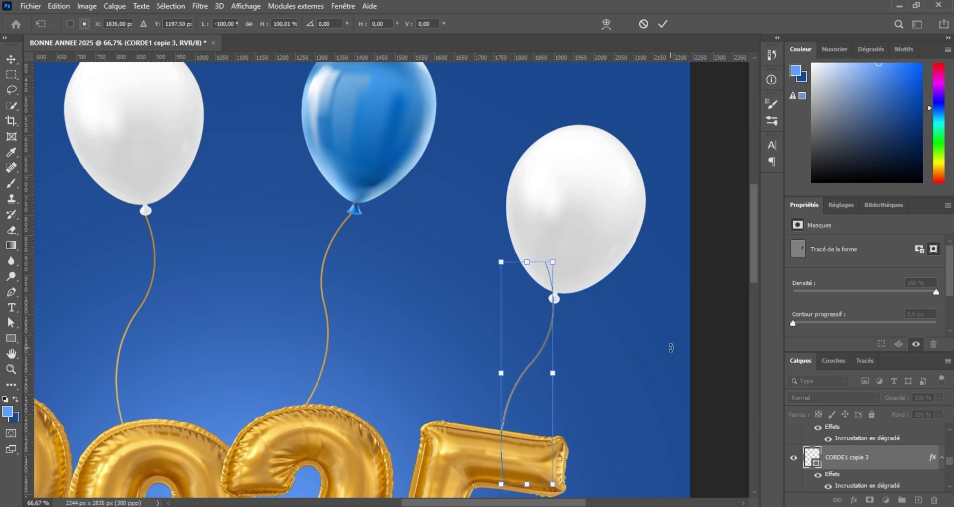
key("Right")
key("Right")
key("Right")
key("Return")
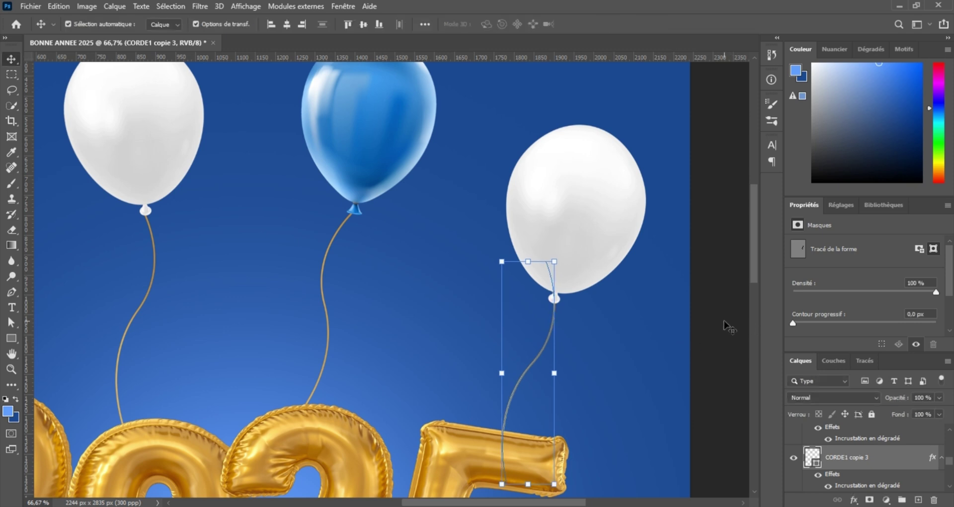
left_click(702, 319)
key("ctrl+minus")
key("ctrl+minus")
key("ctrl+minus")
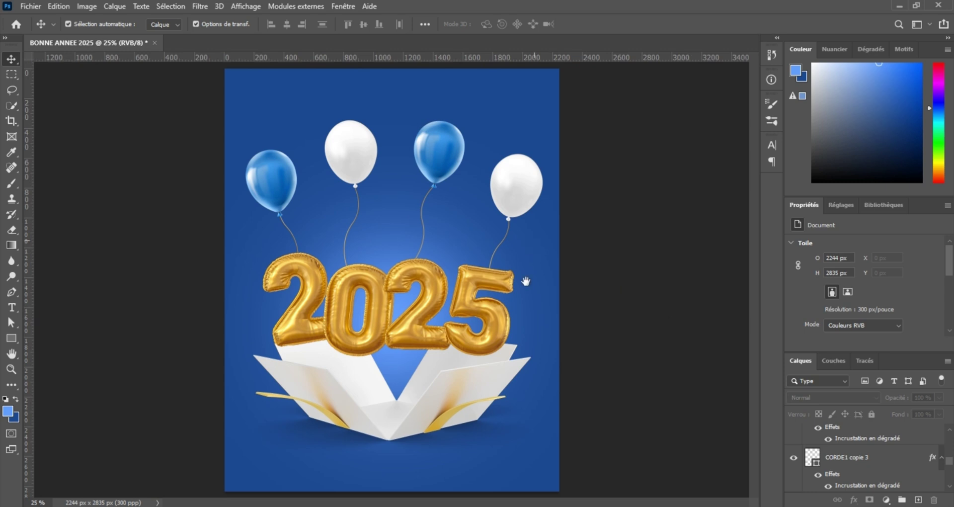
key("ctrl+plus")
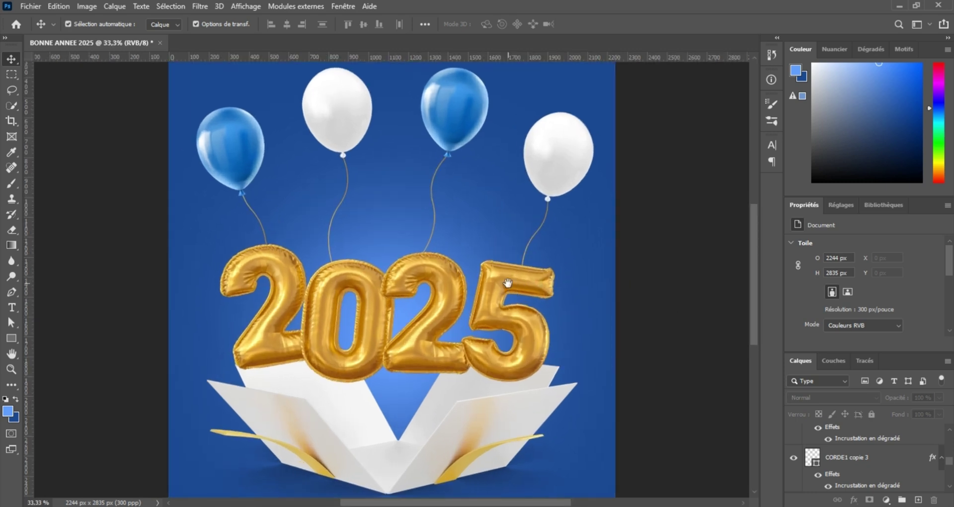
left_click_drag(508, 283, 498, 303)
left_click(504, 310)
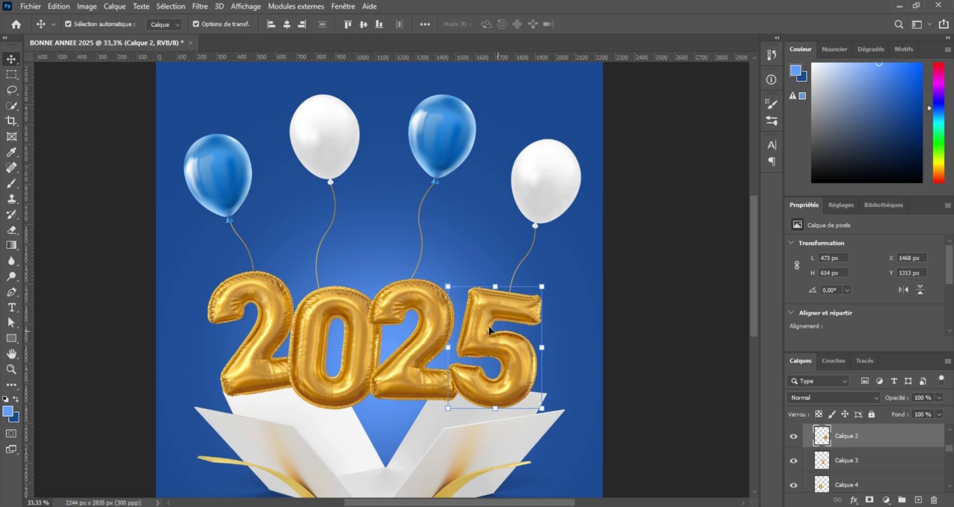
left_click_drag(379, 283, 428, 347)
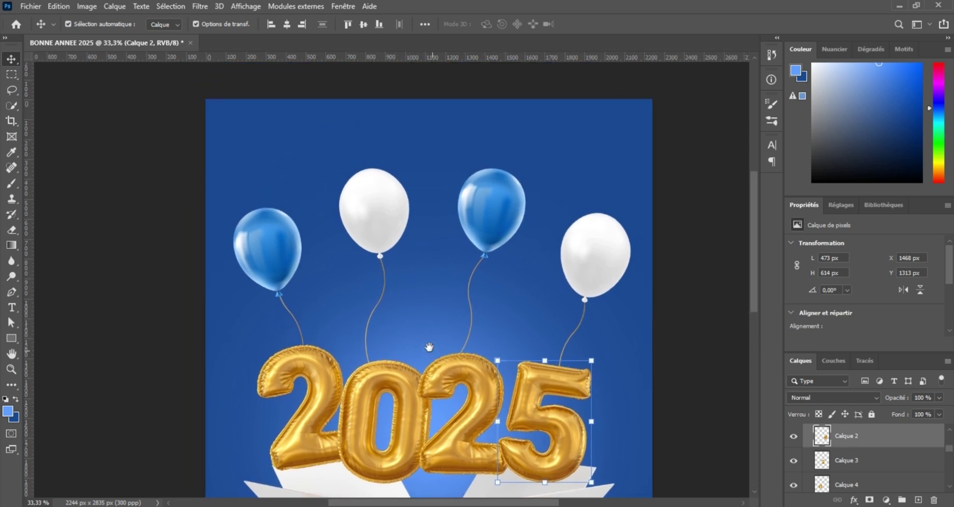
key("ctrl+minus")
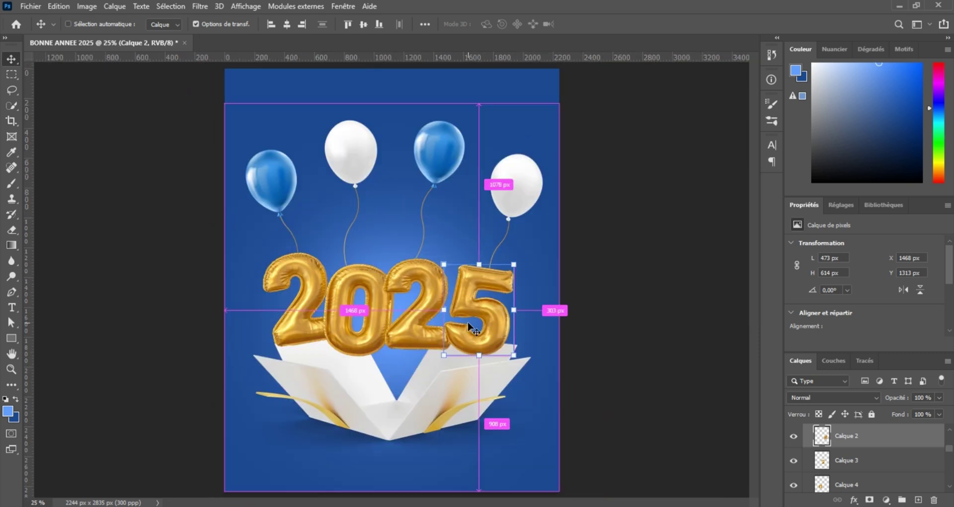
left_click(579, 246, "ctrl")
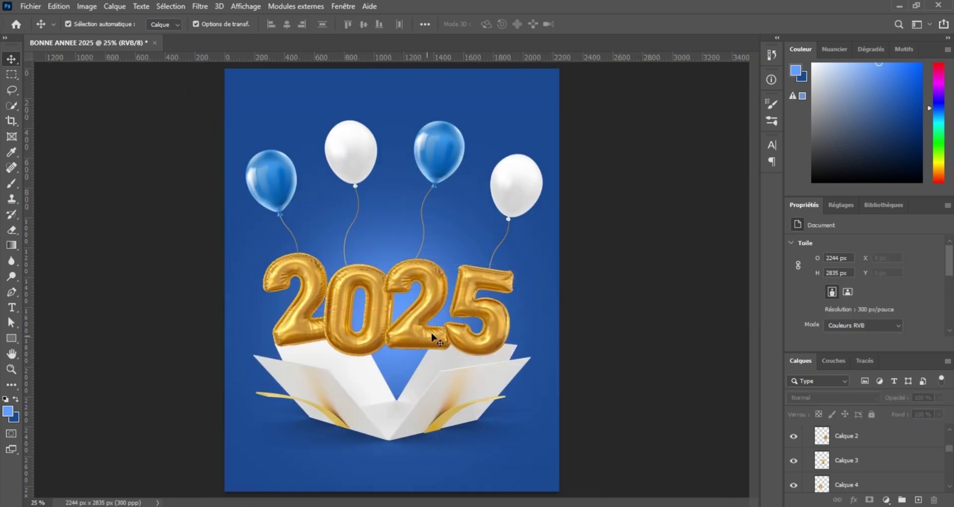